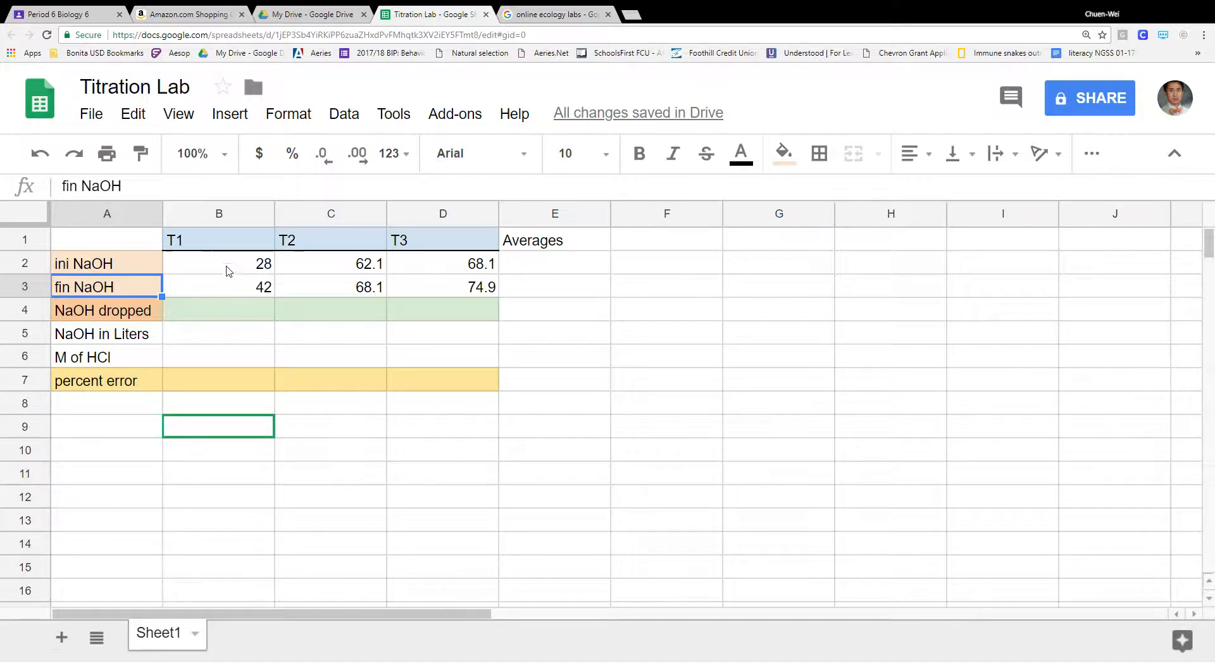
- Review the NaOH readings, the T1–T3 trial headers and the row labels in column A
{"action": "left_click_drag", "start_coordinate": [233, 269], "coordinate": [488, 298]}
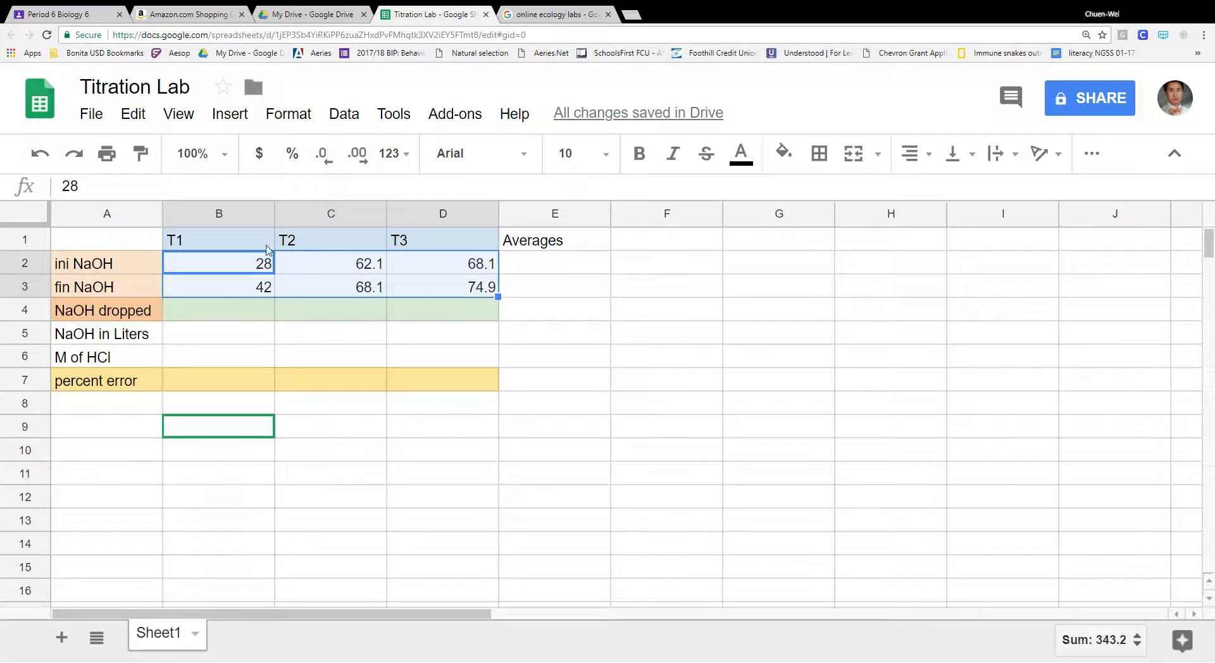
{"action": "left_click_drag", "start_coordinate": [259, 245], "coordinate": [446, 242]}
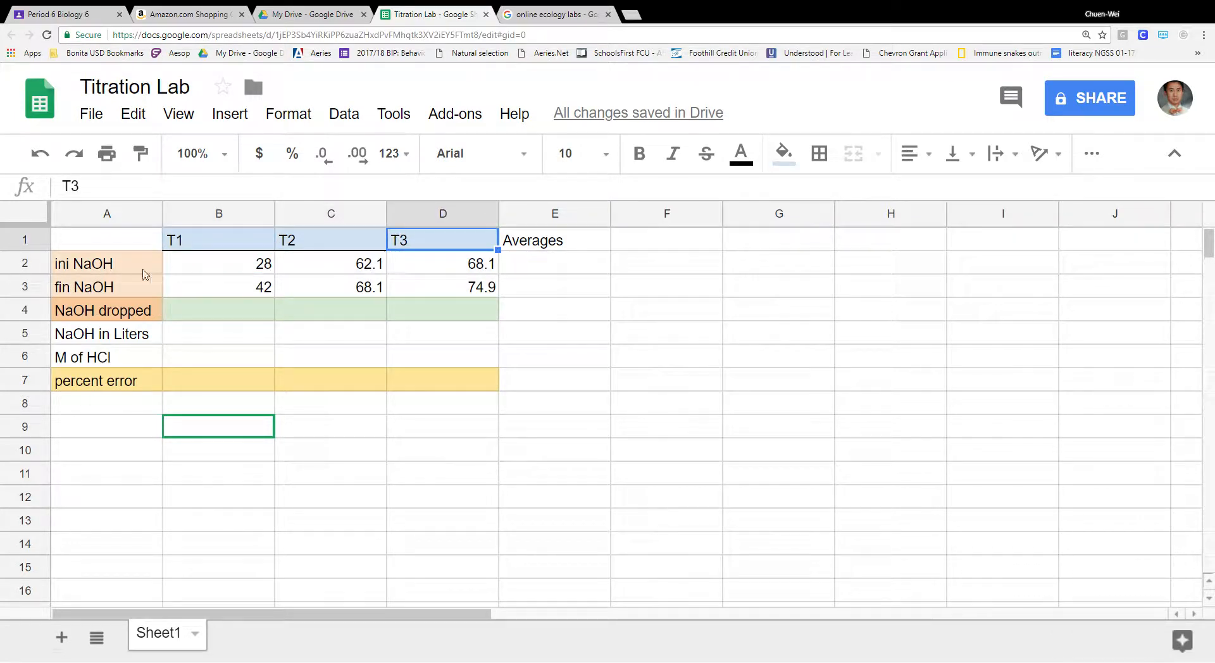
{"action": "left_click_drag", "start_coordinate": [130, 262], "coordinate": [144, 436]}
{"action": "left_click", "coordinate": [301, 443]}
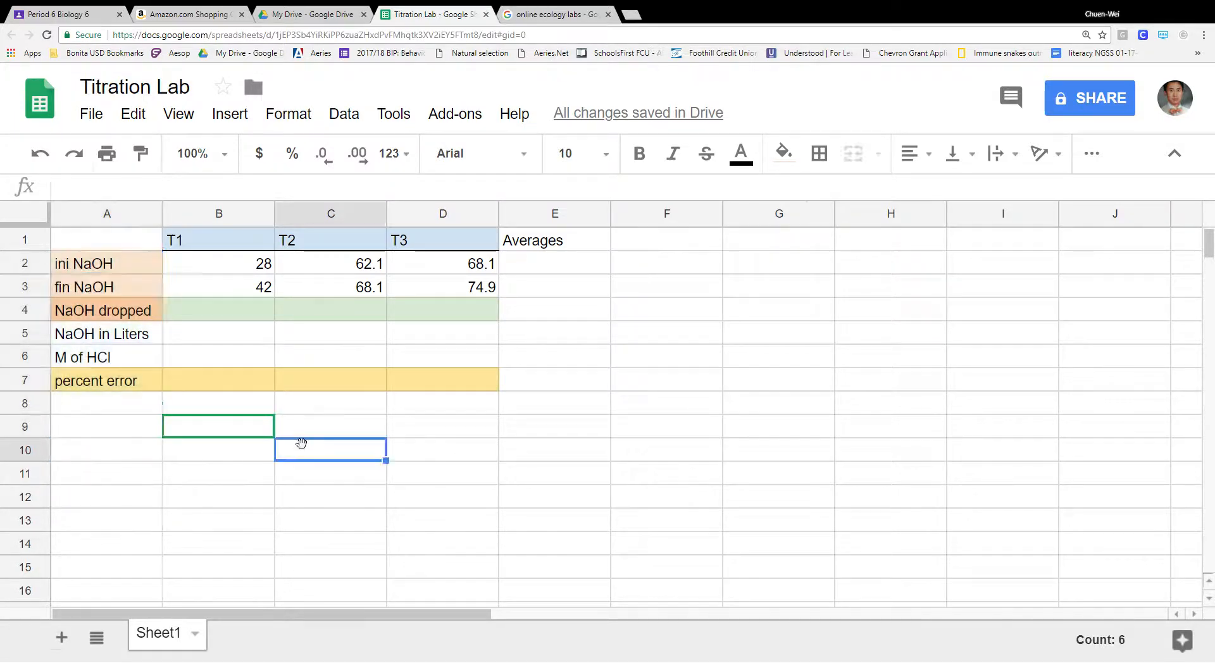
{"action": "left_click", "coordinate": [127, 262]}
{"action": "left_click", "coordinate": [135, 290]}
{"action": "left_click", "coordinate": [139, 310]}
{"action": "left_click", "coordinate": [143, 334]}
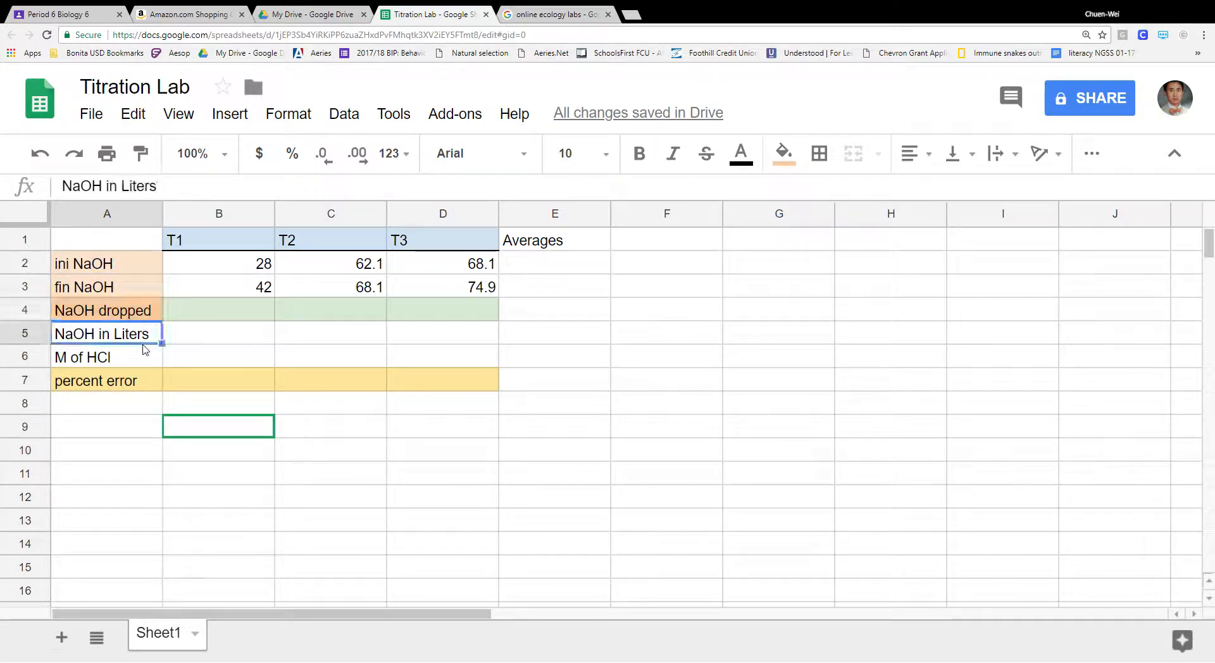
{"action": "left_click", "coordinate": [150, 357]}
{"action": "left_click", "coordinate": [148, 381]}
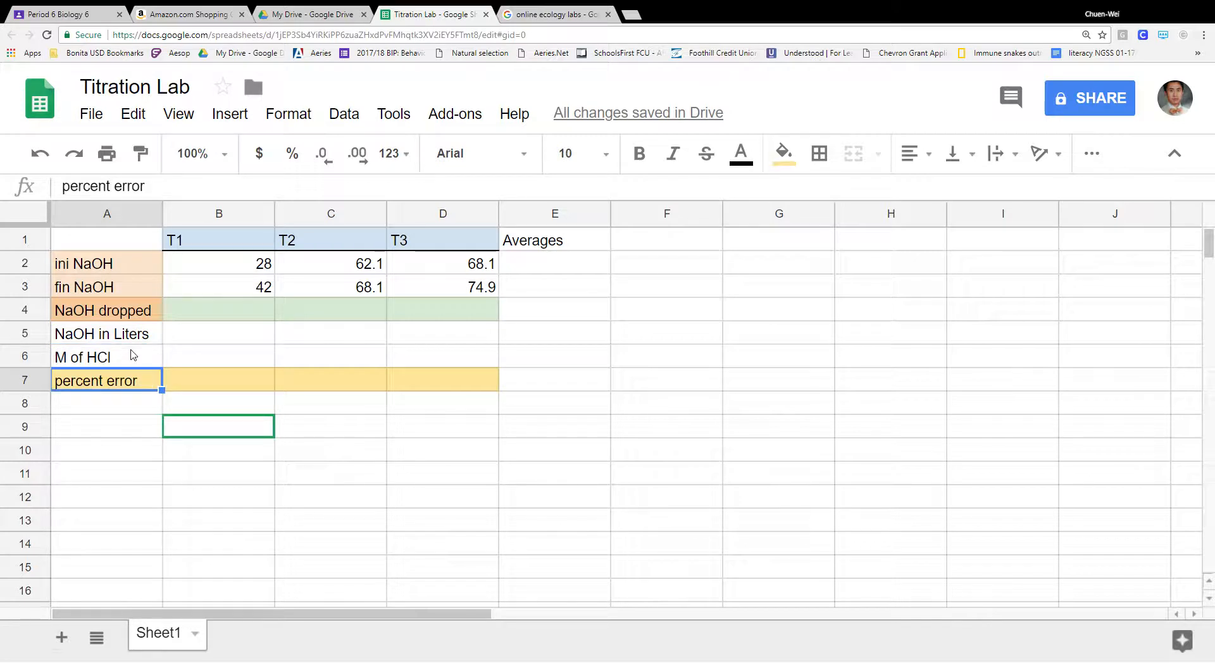
{"action": "left_click", "coordinate": [135, 358]}
{"action": "left_click", "coordinate": [132, 334]}
{"action": "left_click", "coordinate": [130, 310]}
{"action": "left_click", "coordinate": [128, 291]}
{"action": "left_click", "coordinate": [129, 264]}
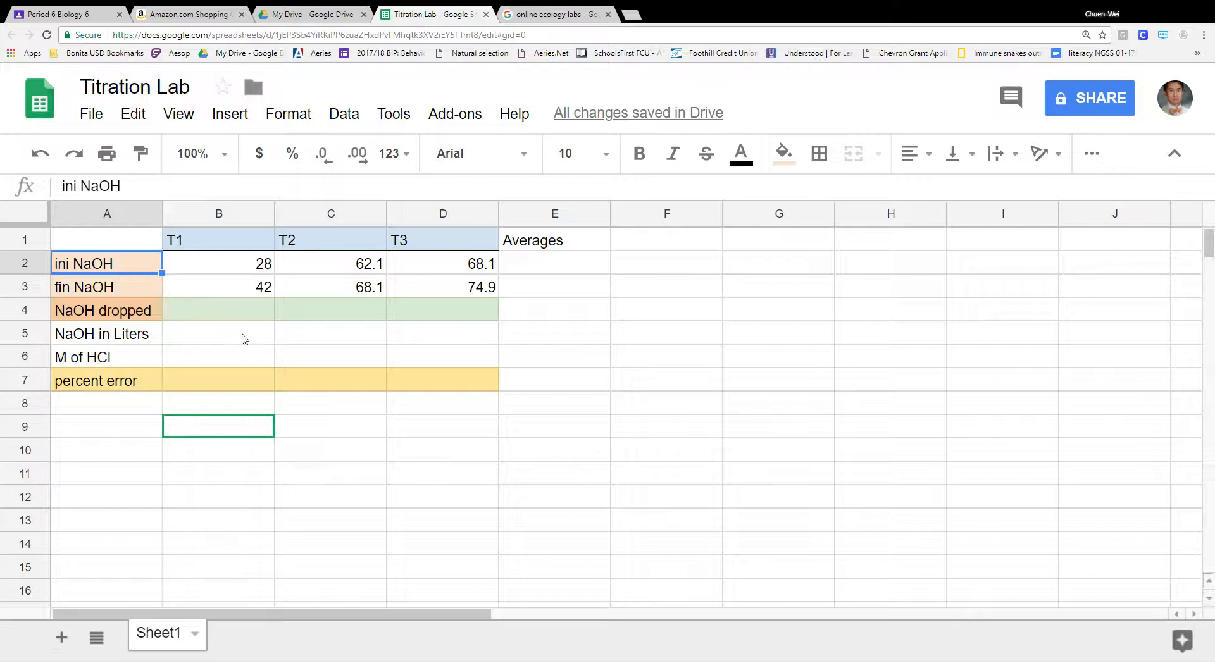
- Look over the empty NaOH dropped cells and T1's readings, 28 initial and 42 final
{"action": "left_click", "coordinate": [261, 315]}
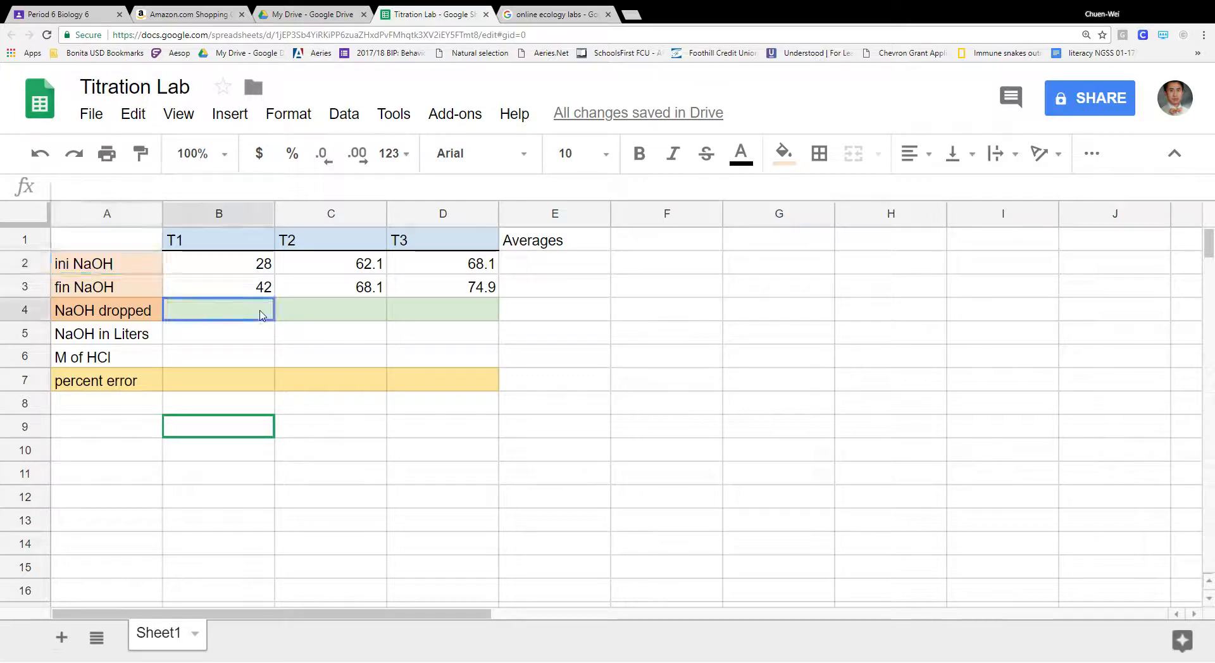
{"action": "left_click", "coordinate": [342, 310]}
{"action": "left_click_drag", "start_coordinate": [267, 265], "coordinate": [488, 301]}
{"action": "left_click", "coordinate": [253, 266]}
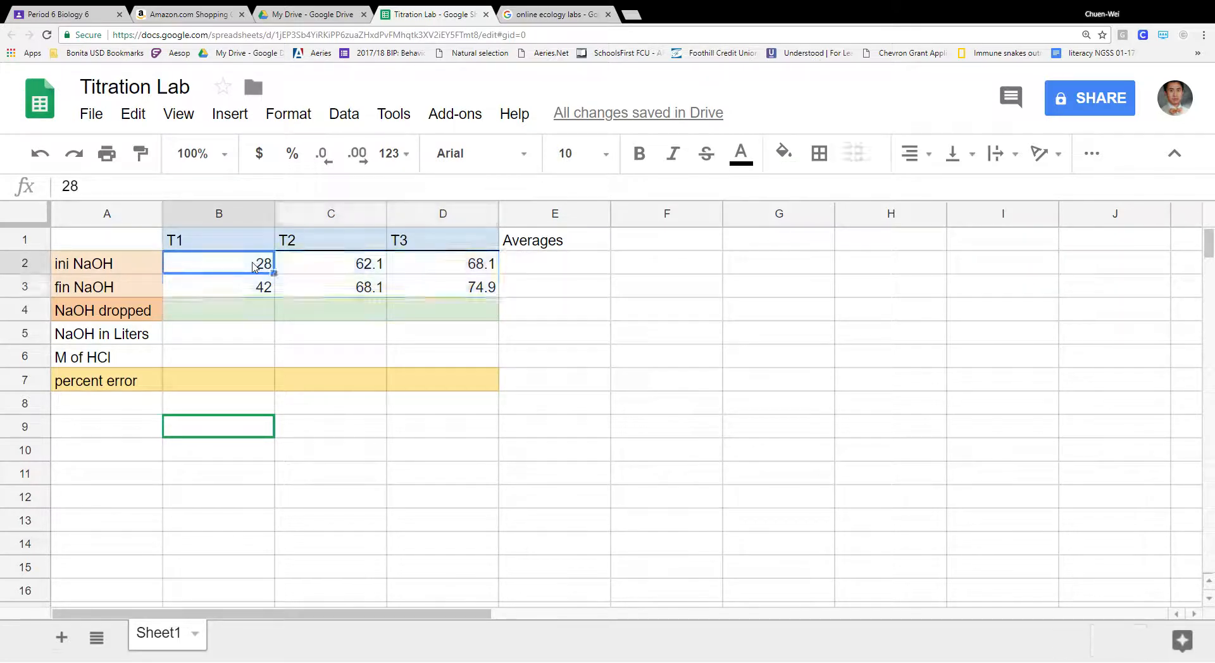
{"action": "left_click", "coordinate": [125, 318]}
{"action": "left_click", "coordinate": [152, 265]}
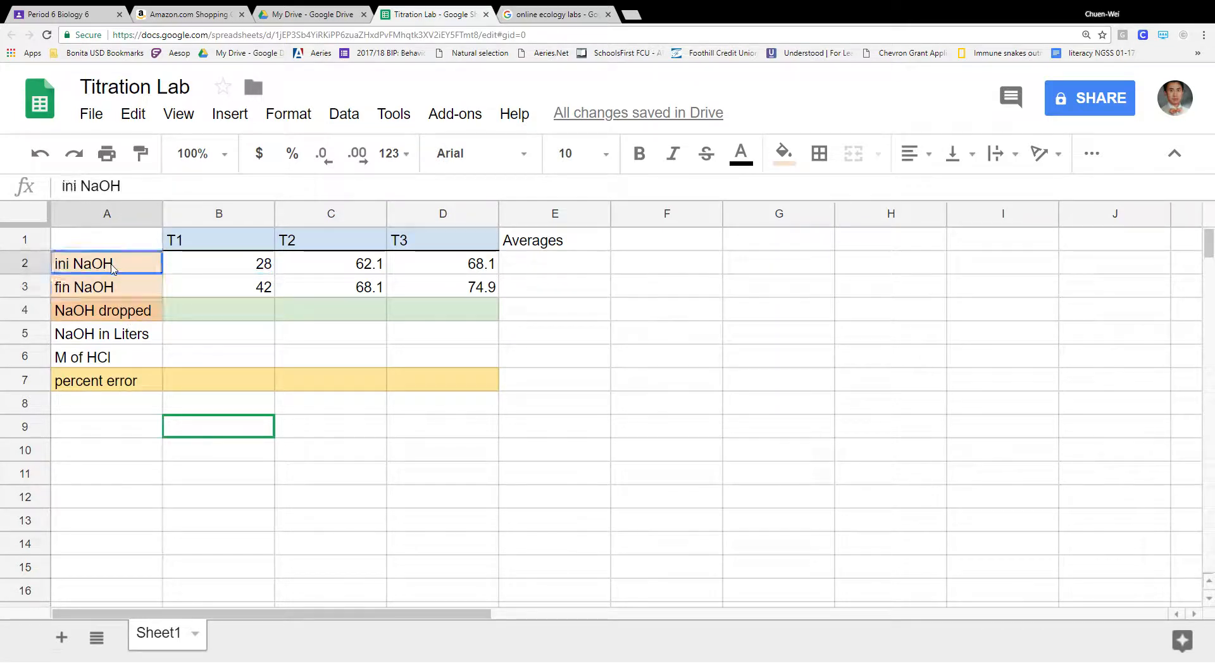
{"action": "left_click", "coordinate": [235, 266]}
{"action": "left_click", "coordinate": [252, 290]}
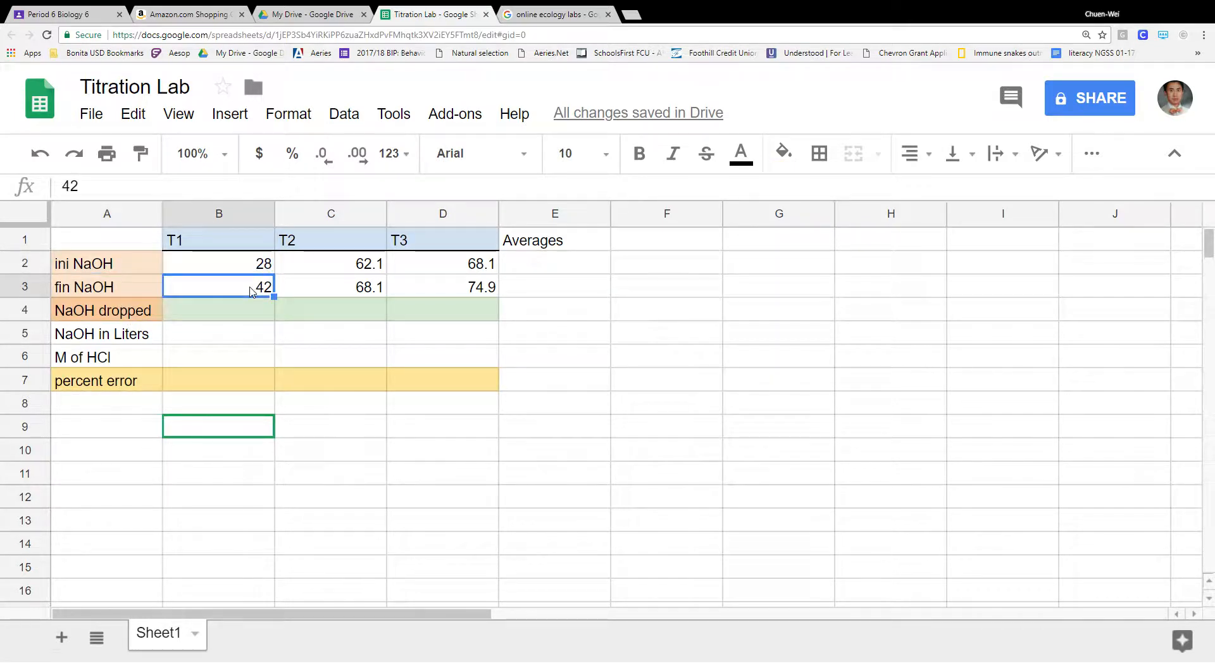
- Enter =B3-B2 in B4 so T1's NaOH dropped shows 14
{"action": "left_click", "coordinate": [262, 314]}
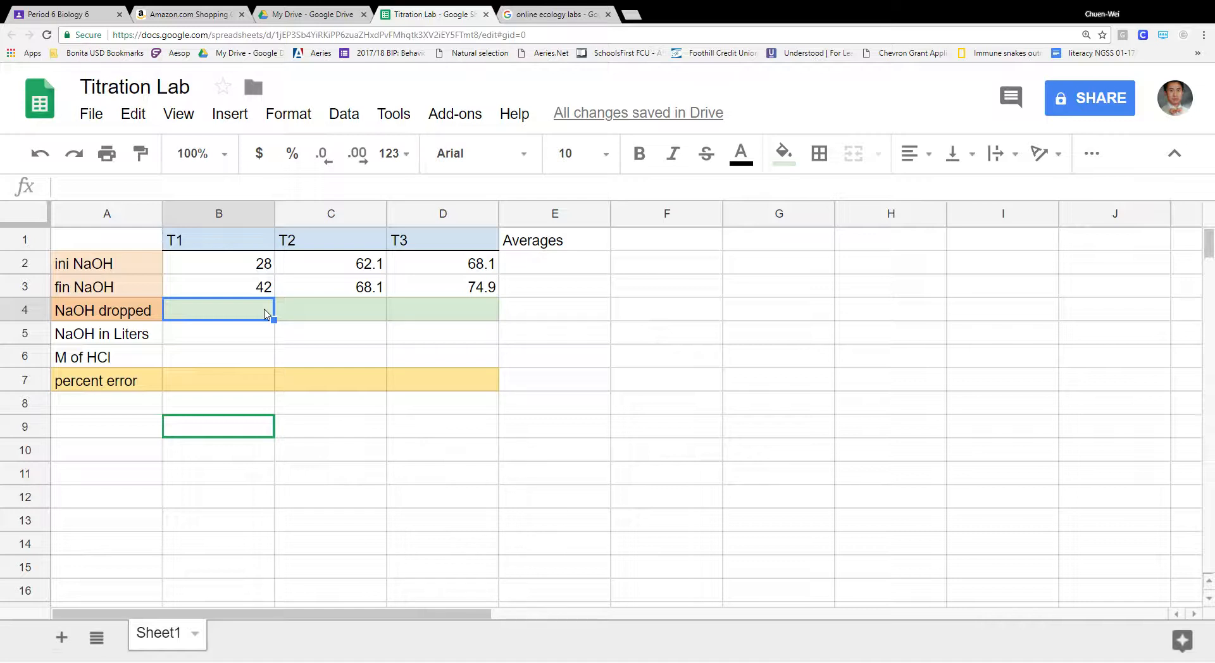
{"action": "type", "text": "="}
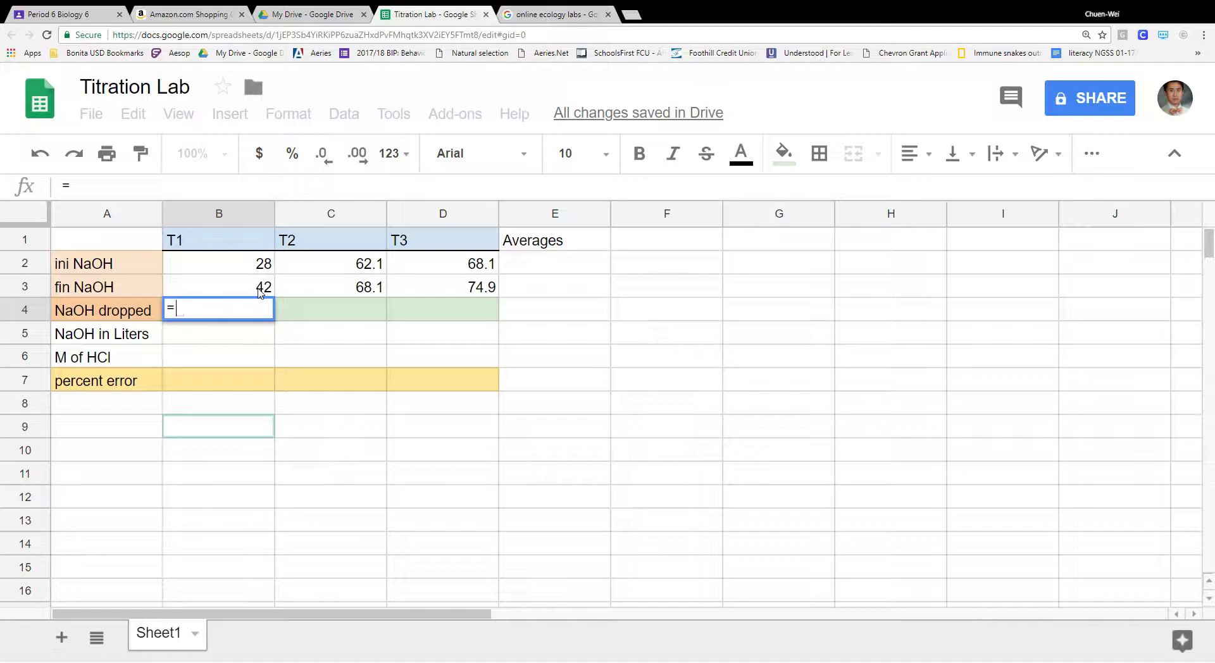
{"action": "left_click", "coordinate": [262, 288]}
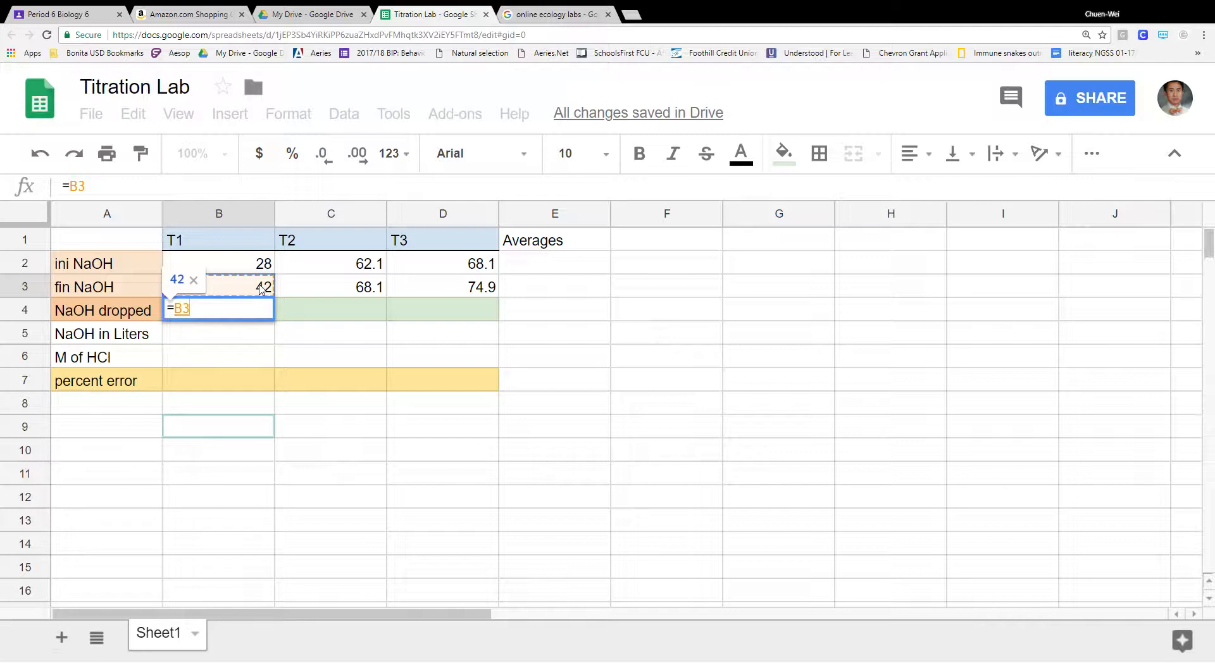
{"action": "type", "text": "-"}
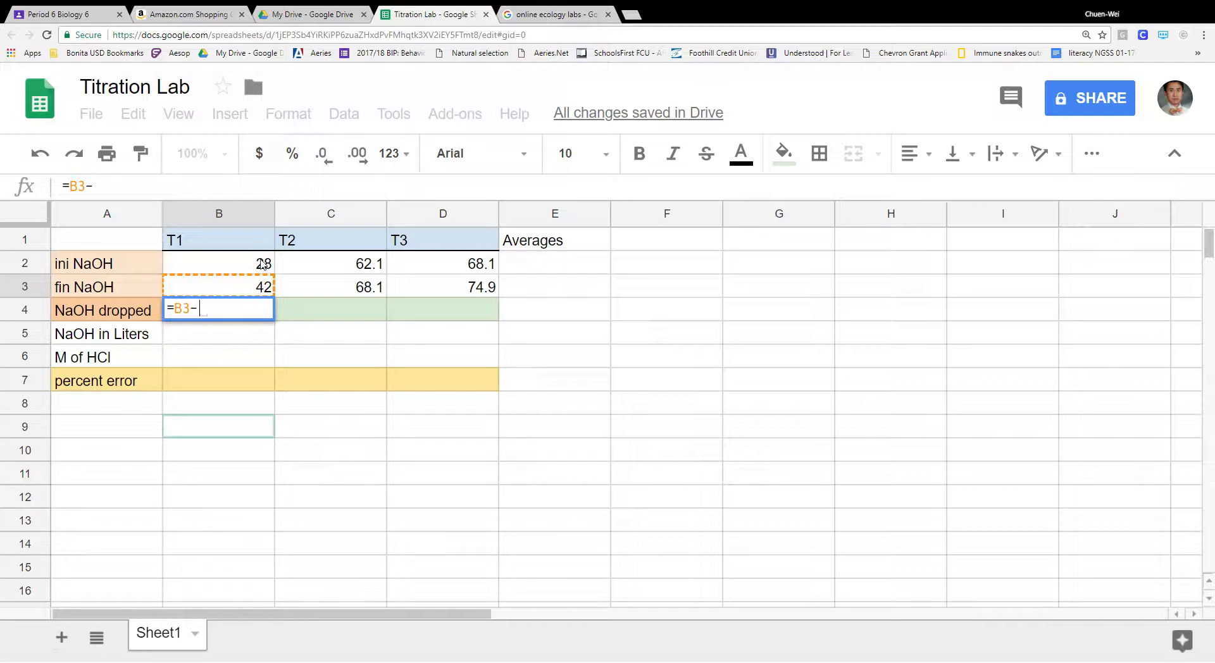
{"action": "left_click", "coordinate": [263, 263]}
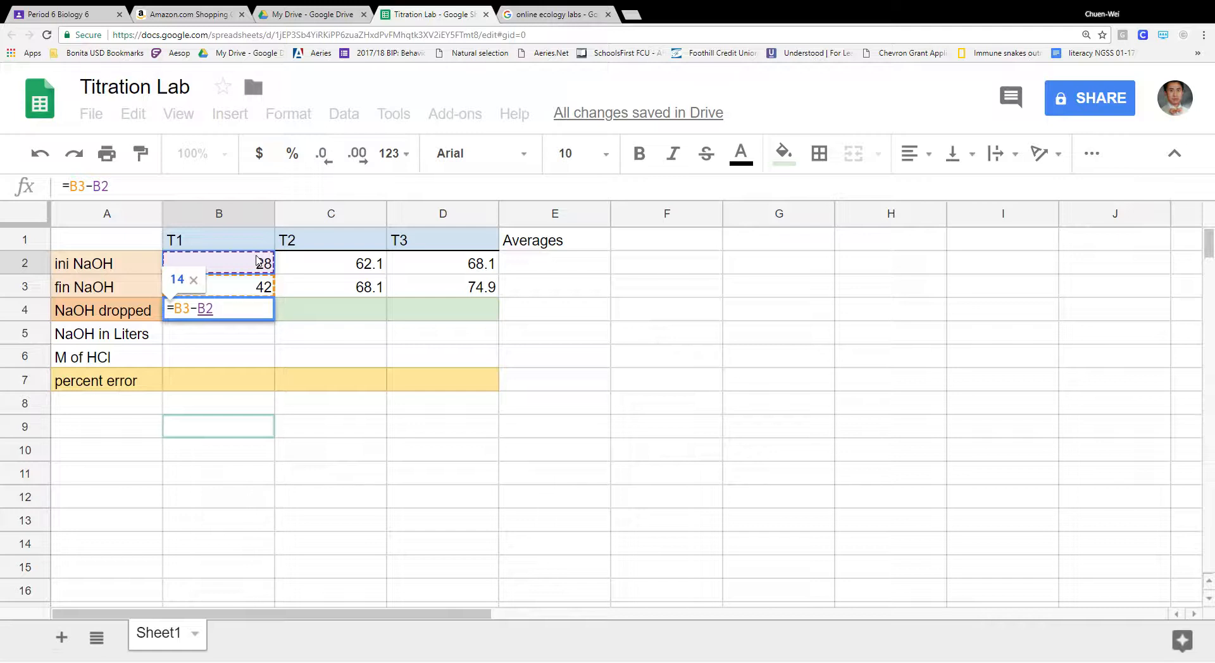
{"action": "key", "text": "Return"}
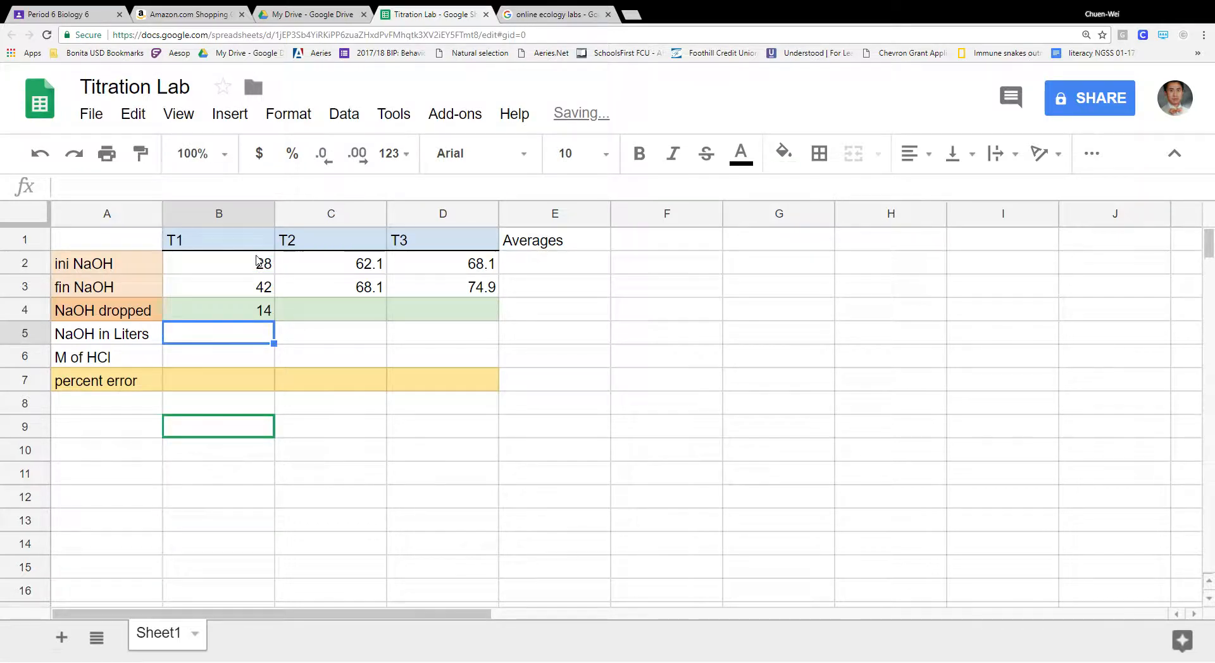
- Recheck B4's formula against B3 and B2, then try filling it across to D4 and undo that fill
{"action": "left_click", "coordinate": [267, 316]}
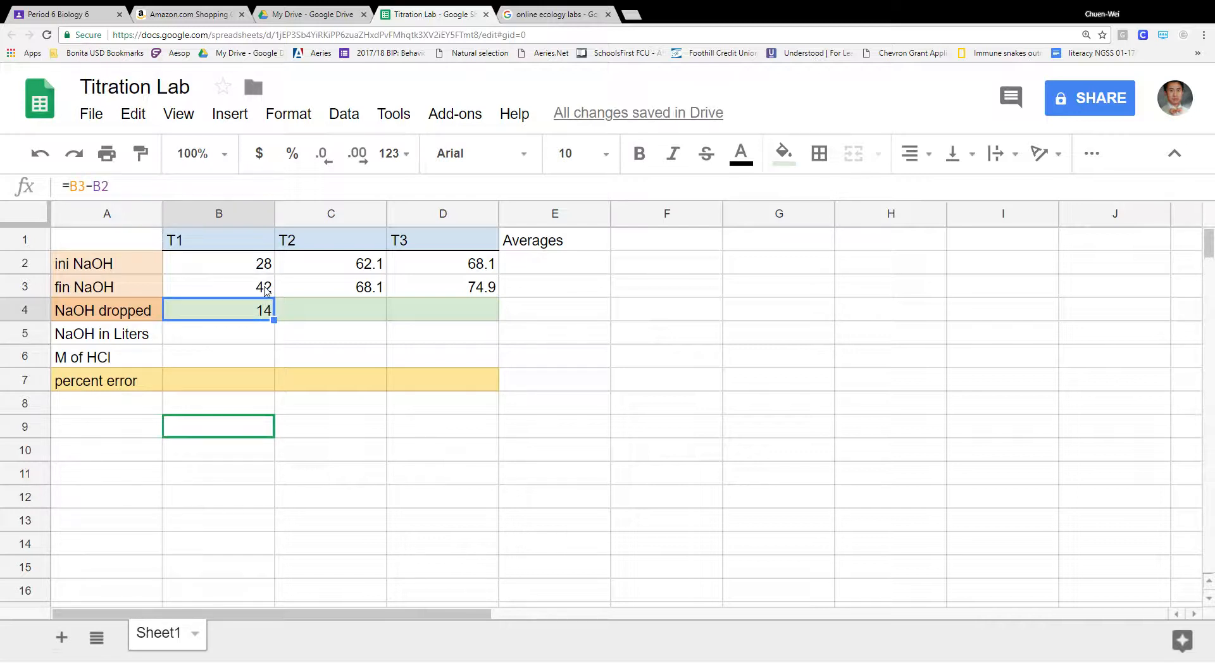
{"action": "left_click", "coordinate": [266, 289]}
{"action": "left_click", "coordinate": [264, 264]}
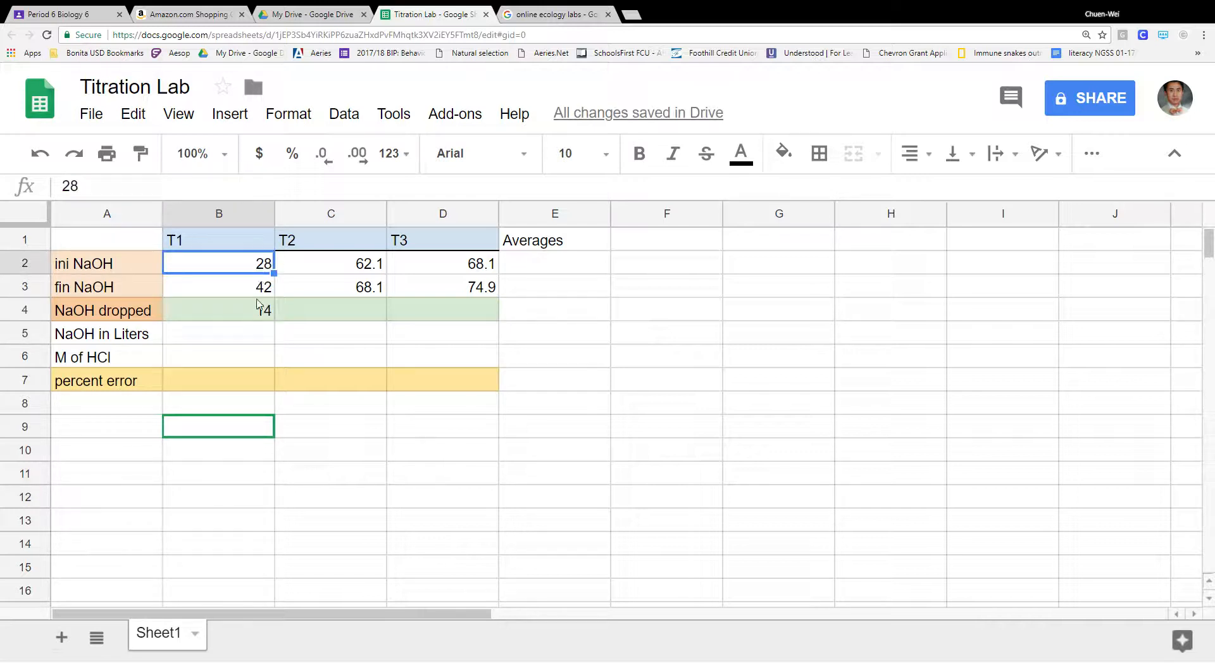
{"action": "left_click", "coordinate": [259, 311]}
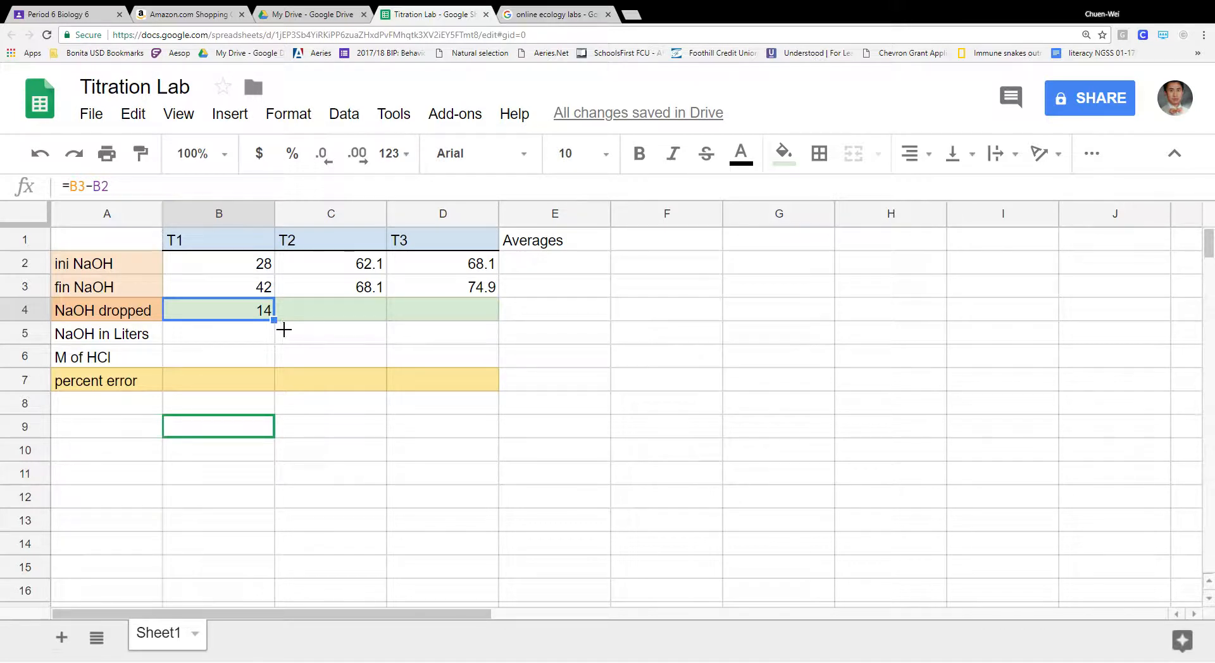
{"action": "left_click_drag", "start_coordinate": [284, 329], "coordinate": [453, 328]}
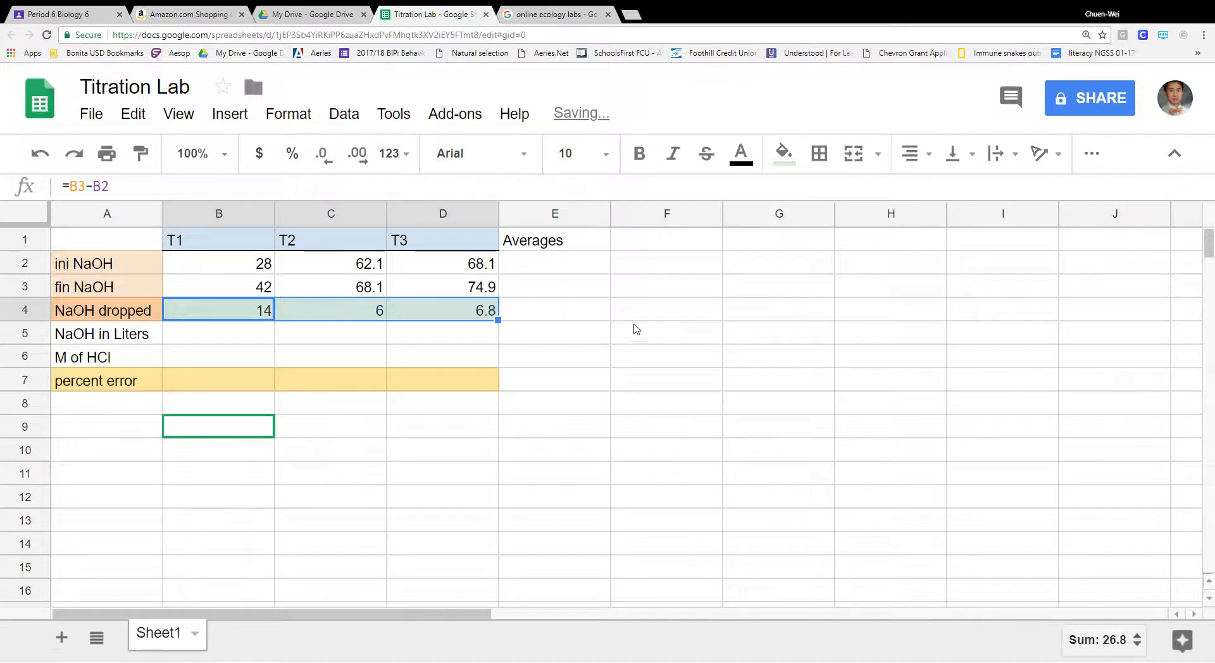
{"action": "left_click", "coordinate": [565, 319]}
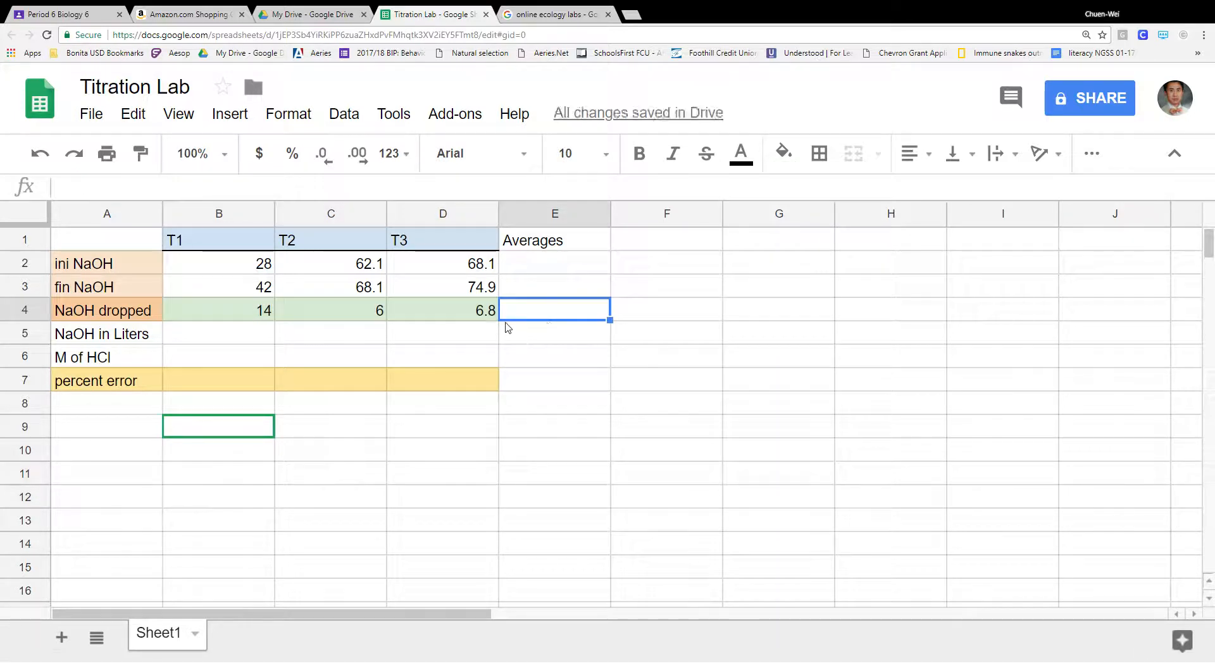
{"action": "key", "text": "ctrl+z"}
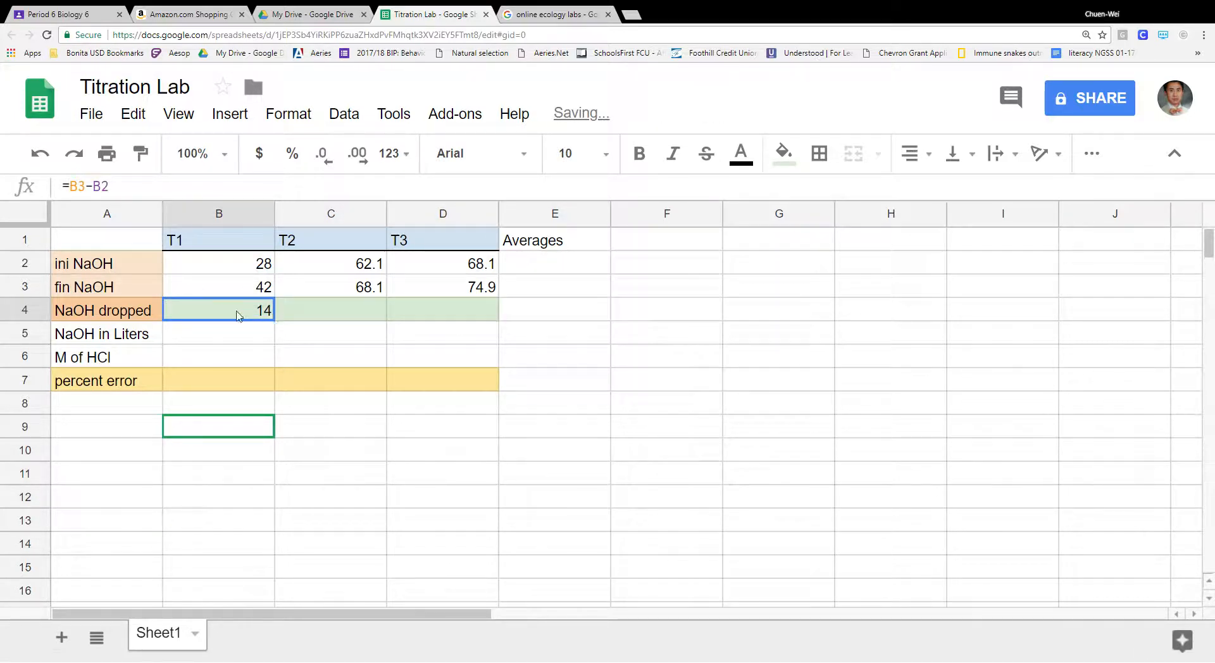
- Copy B4's formula with Edit > Copy and paste it into C4 and D4, giving 6 and 6.8
{"action": "left_click", "coordinate": [133, 115]}
{"action": "left_click", "coordinate": [163, 258]}
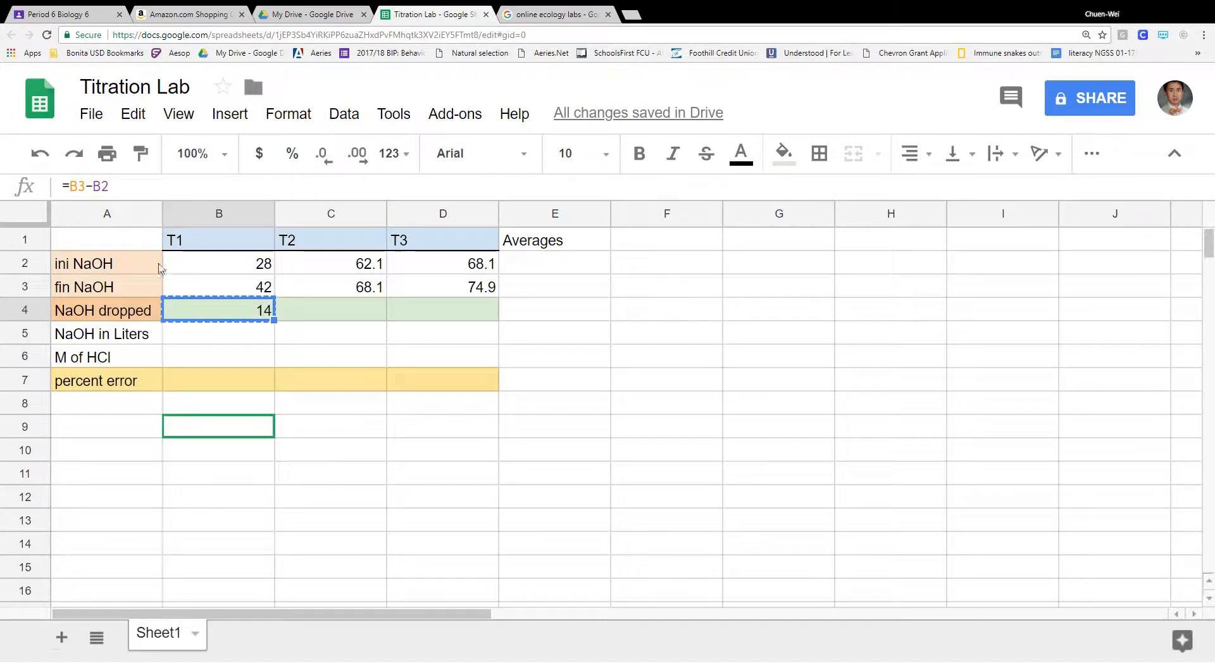
{"action": "left_click", "coordinate": [345, 310]}
{"action": "left_click", "coordinate": [132, 115]}
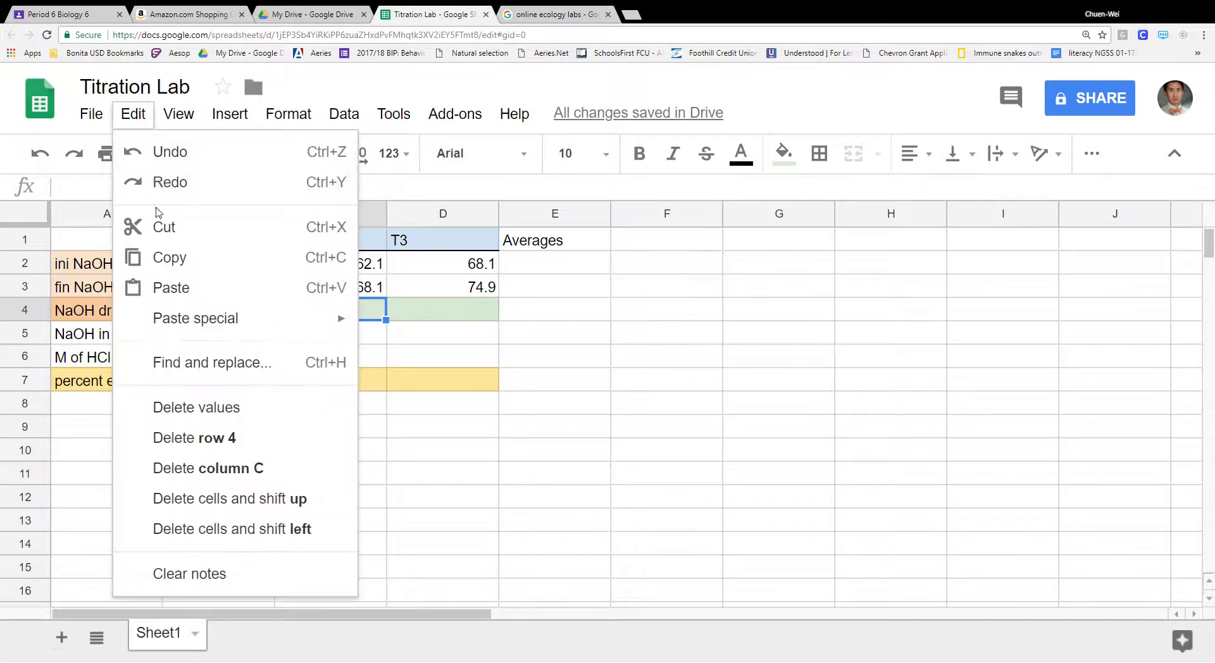
{"action": "left_click", "coordinate": [181, 292]}
{"action": "left_click", "coordinate": [429, 309]}
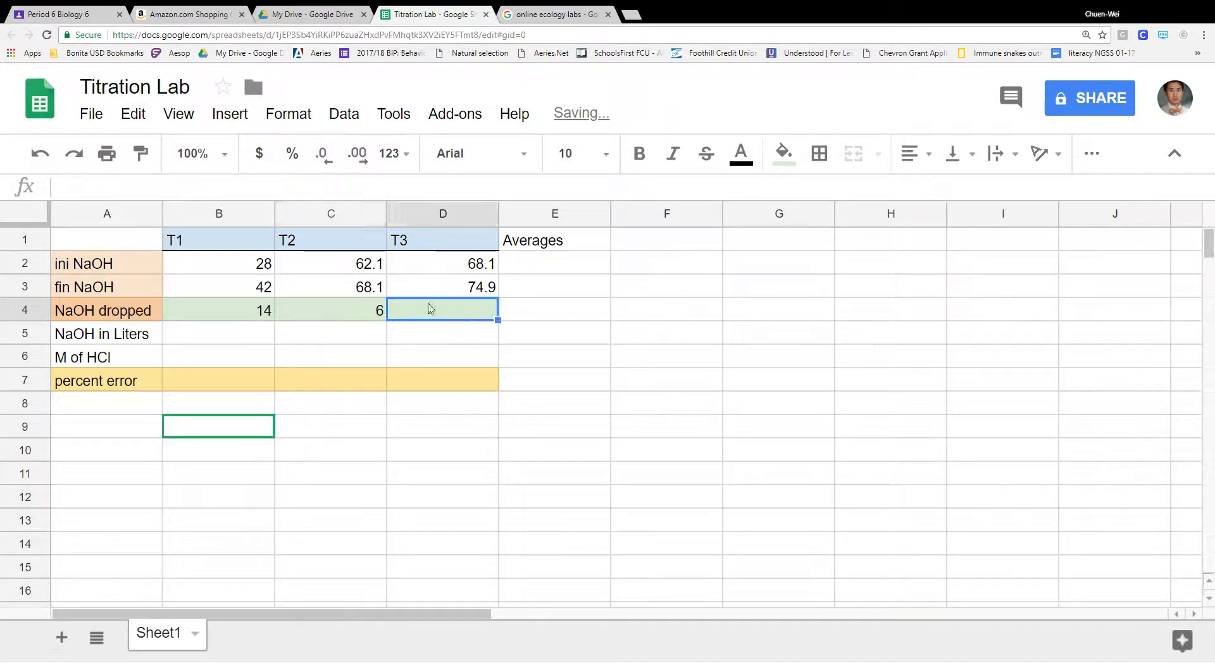
{"action": "left_click", "coordinate": [133, 115]}
{"action": "left_click", "coordinate": [200, 298]}
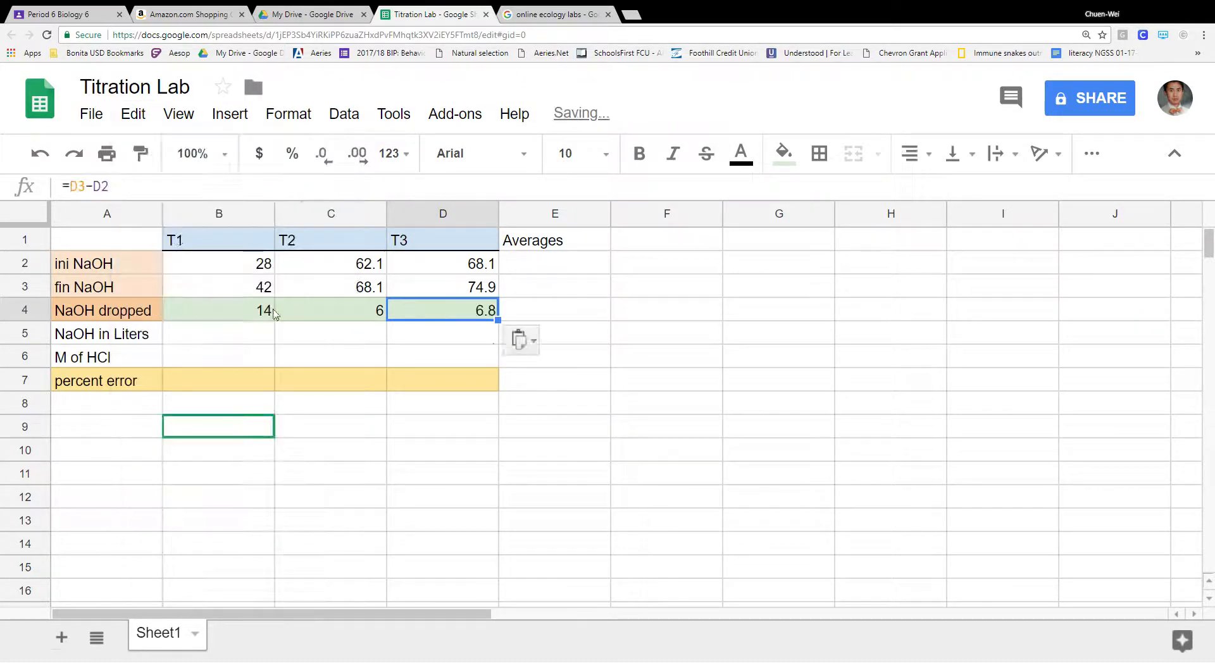
{"action": "left_click", "coordinate": [620, 320]}
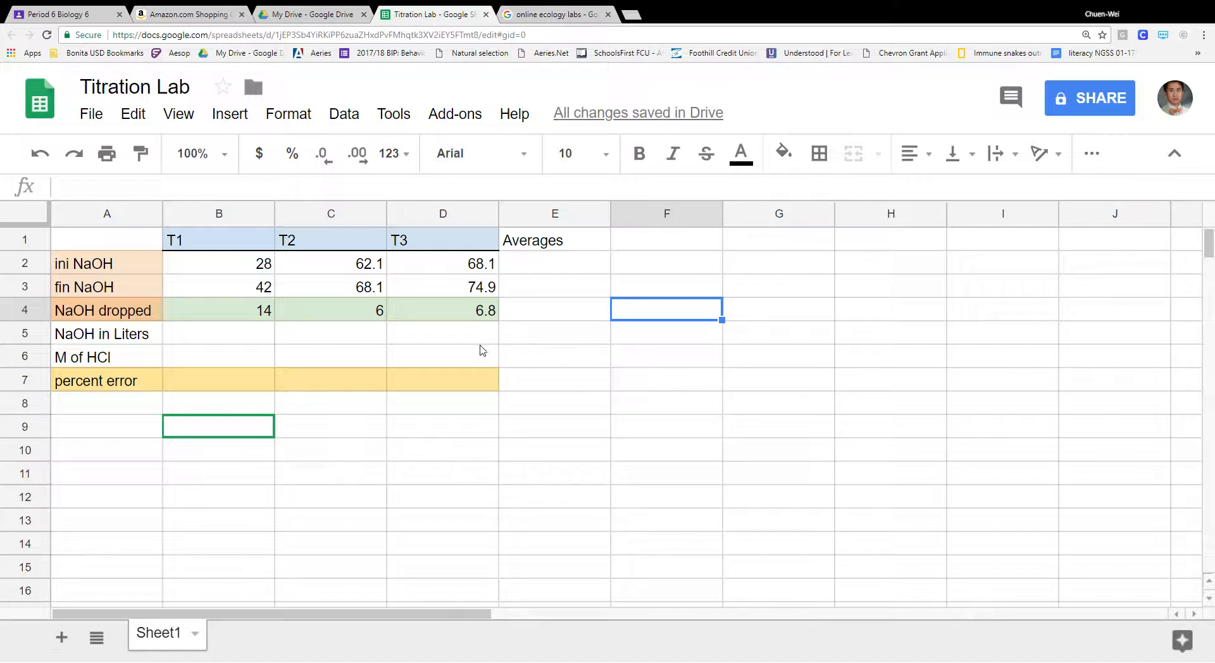
- Check the NaOH dropped formulas in B4, C4 and D4 and look over the empty liters row
{"action": "left_click", "coordinate": [250, 335]}
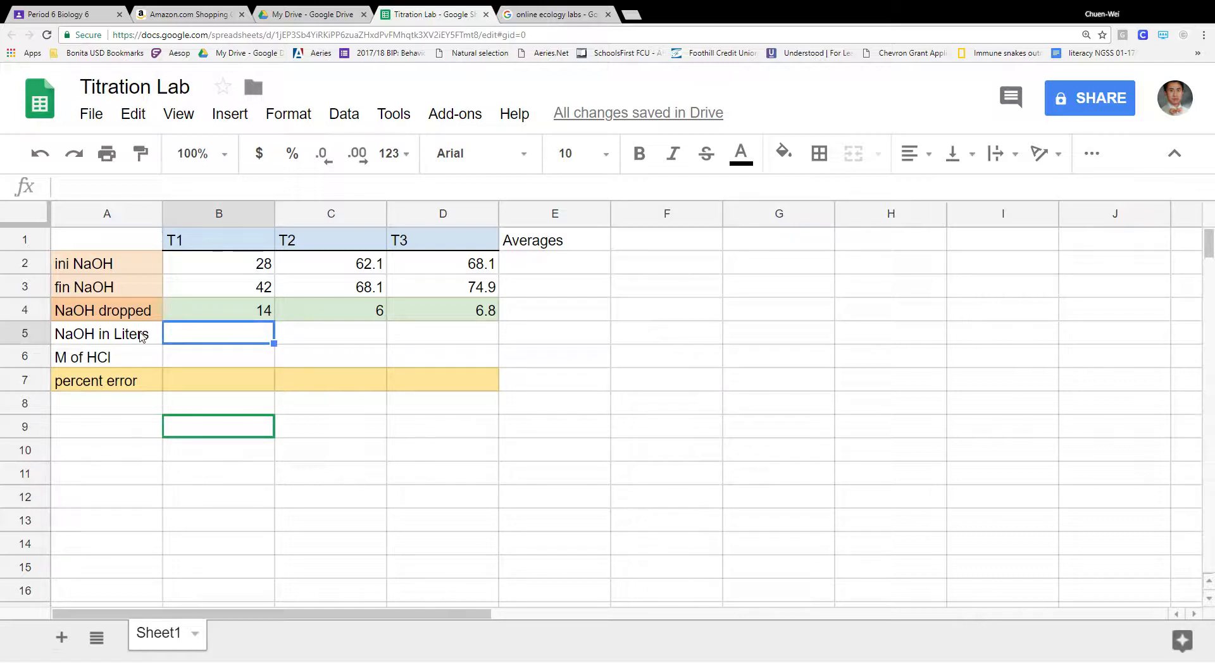
{"action": "left_click", "coordinate": [263, 311]}
{"action": "left_click", "coordinate": [345, 312]}
{"action": "left_click", "coordinate": [430, 313]}
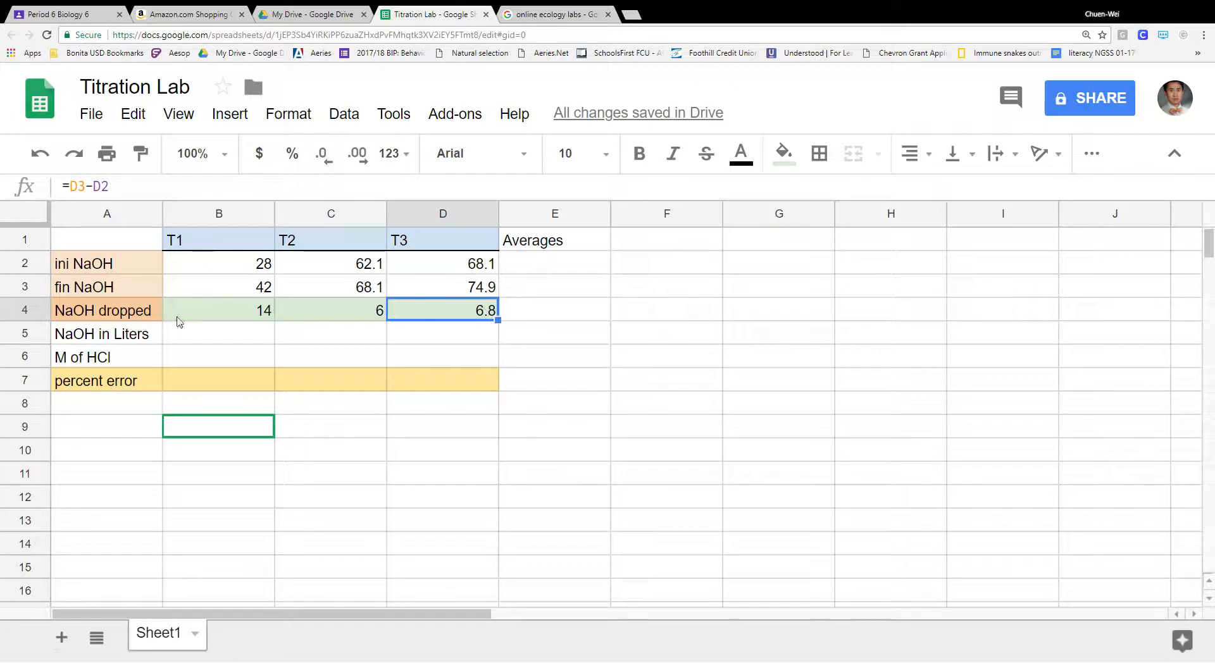
{"action": "left_click", "coordinate": [136, 315]}
{"action": "left_click", "coordinate": [245, 336]}
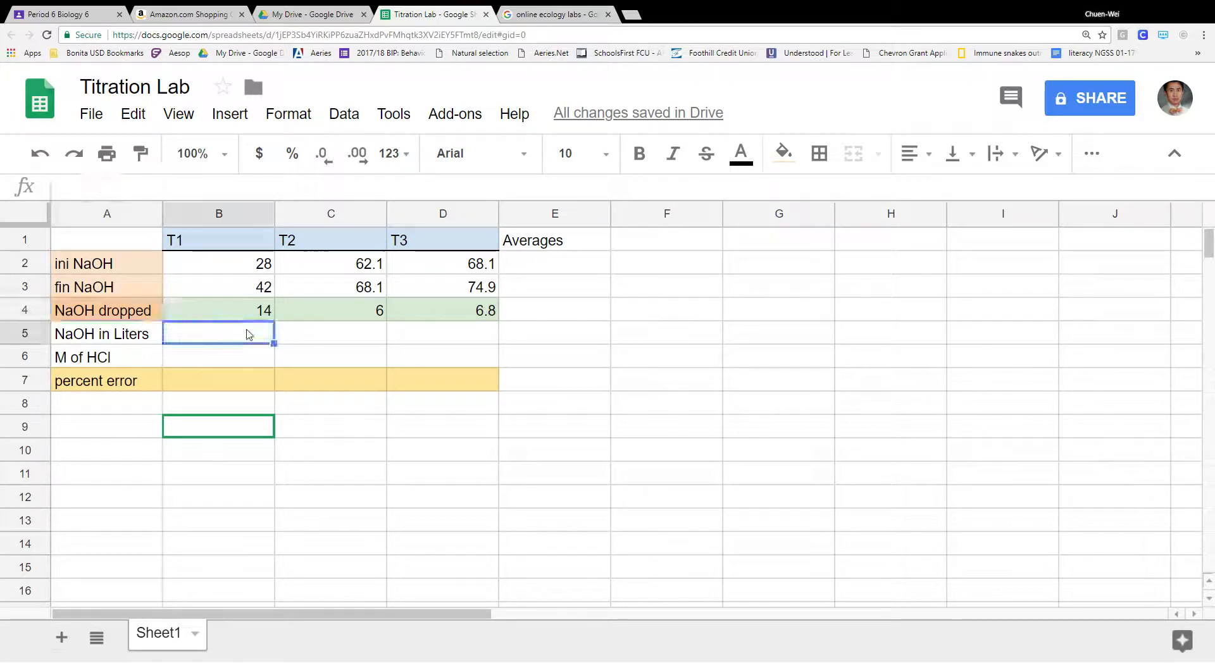
{"action": "left_click", "coordinate": [341, 336]}
{"action": "left_click", "coordinate": [429, 339]}
- Enter =B4/1000 in B5 so T1's volume in liters shows 0.014
{"action": "left_click", "coordinate": [247, 331]}
{"action": "type", "text": "="}
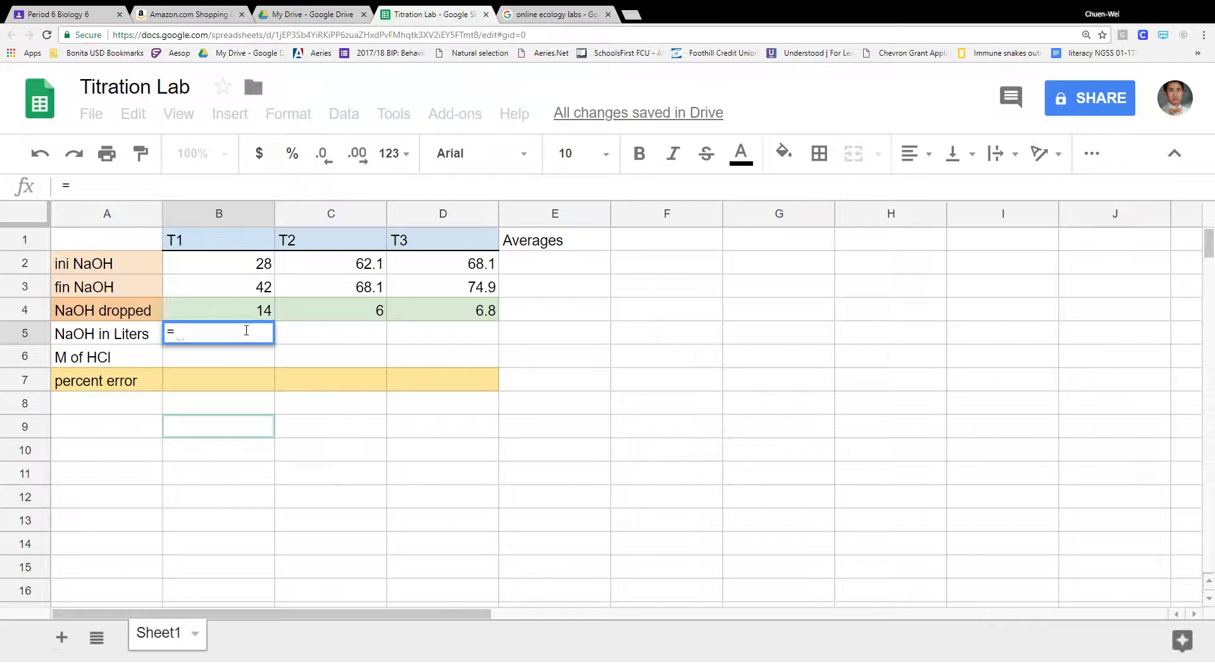
{"action": "left_click", "coordinate": [252, 312]}
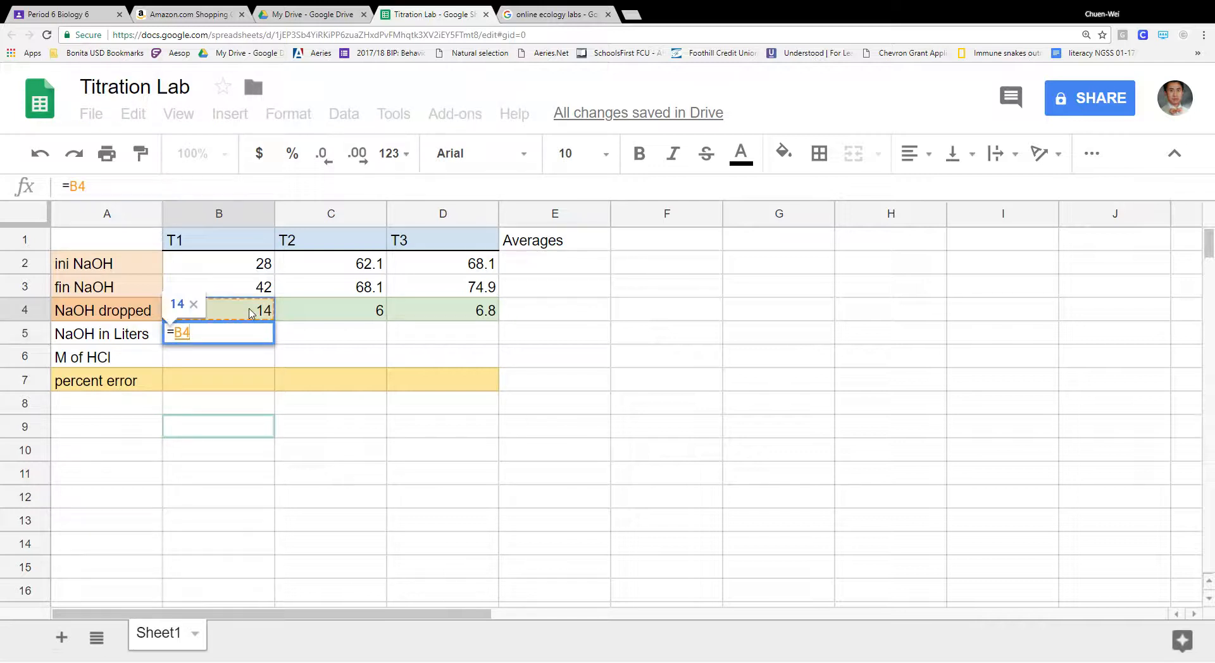
{"action": "type", "text": "/1"}
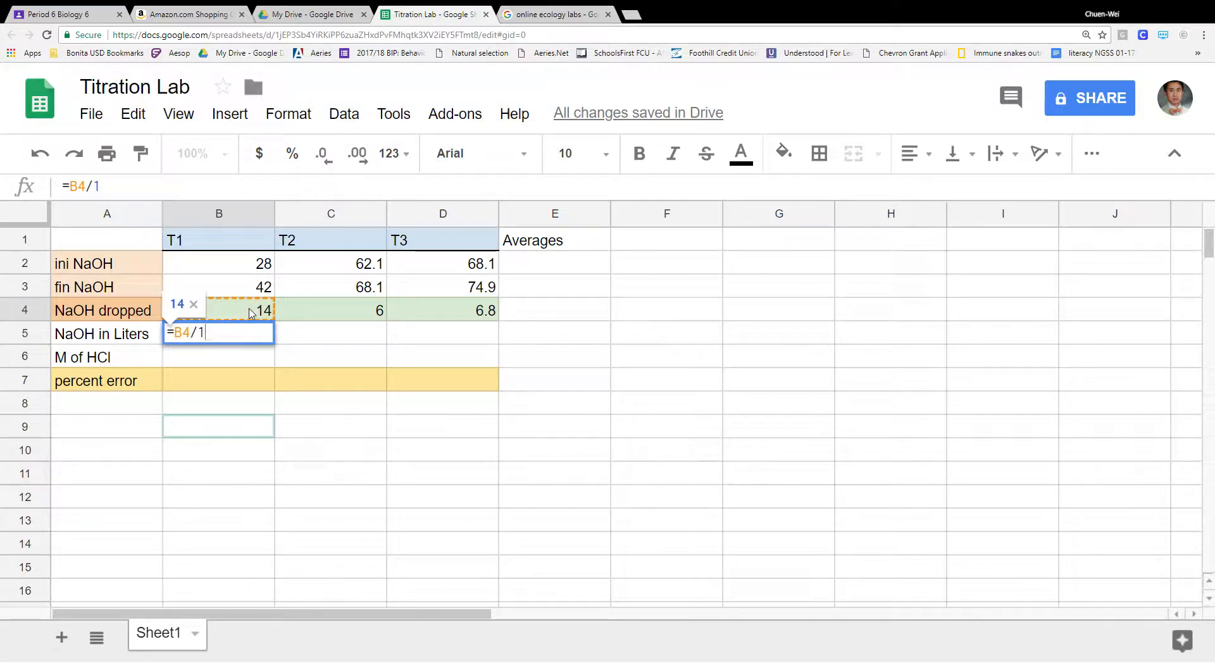
{"action": "type", "text": "000"}
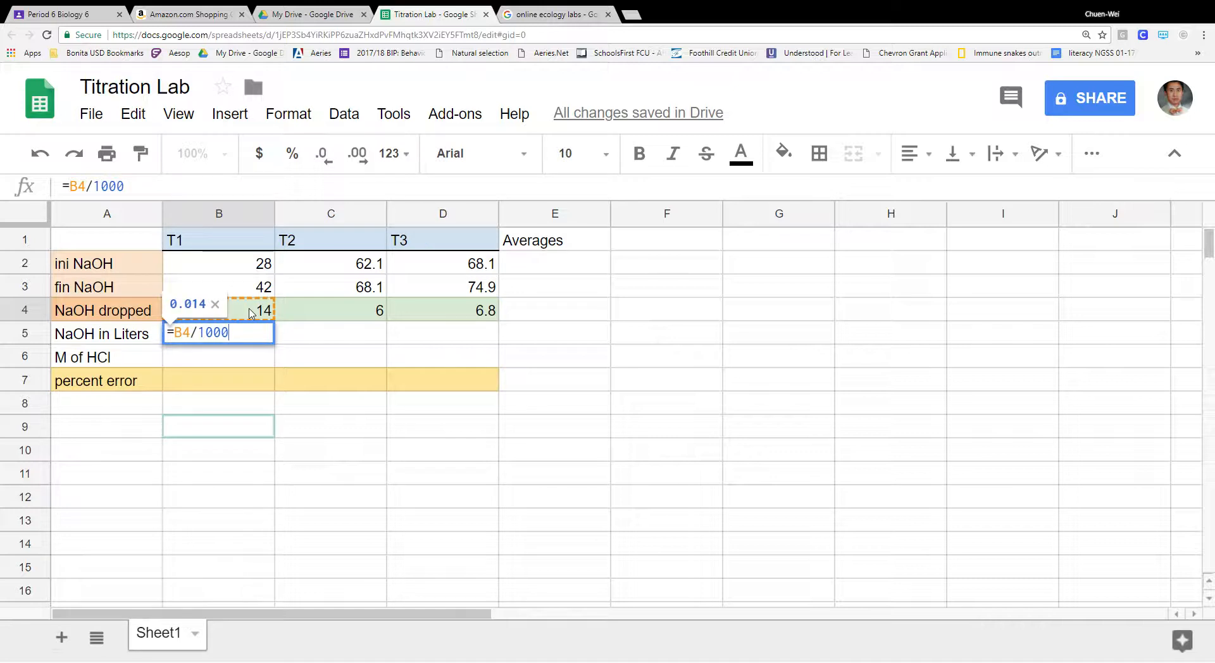
{"action": "key", "text": "Return"}
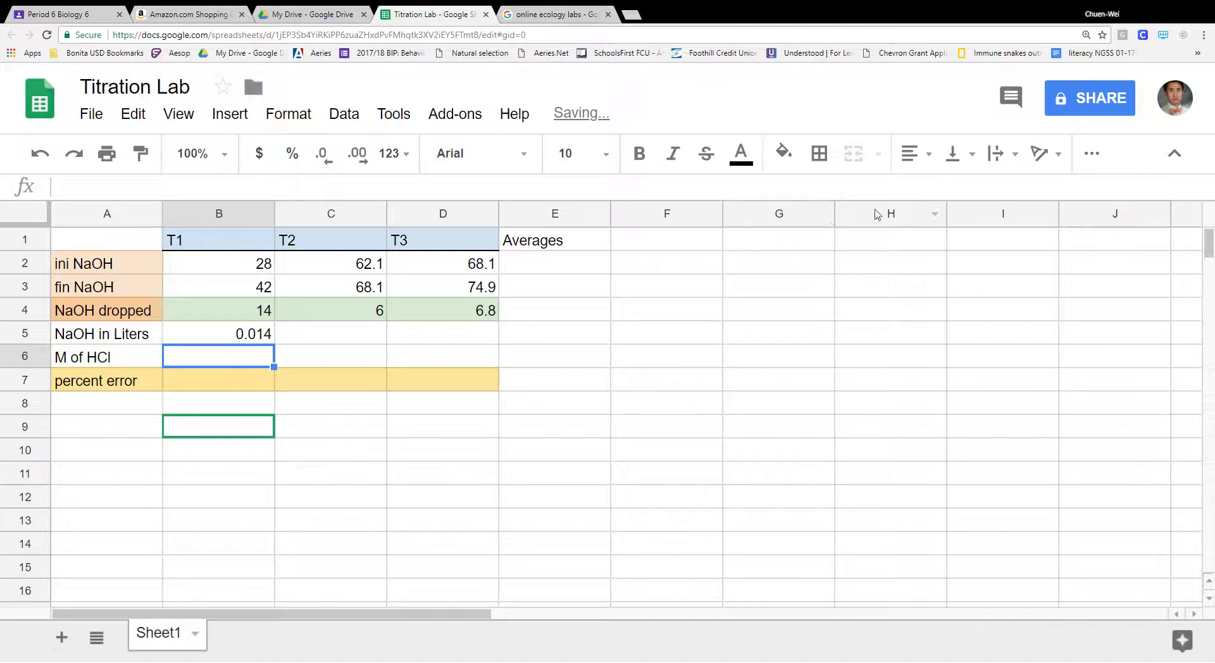
{"action": "left_click", "coordinate": [261, 339]}
- Fill the liters conversion across to D5 and start B6's formula as =1*B5
{"action": "left_click_drag", "start_coordinate": [274, 344], "coordinate": [484, 347]}
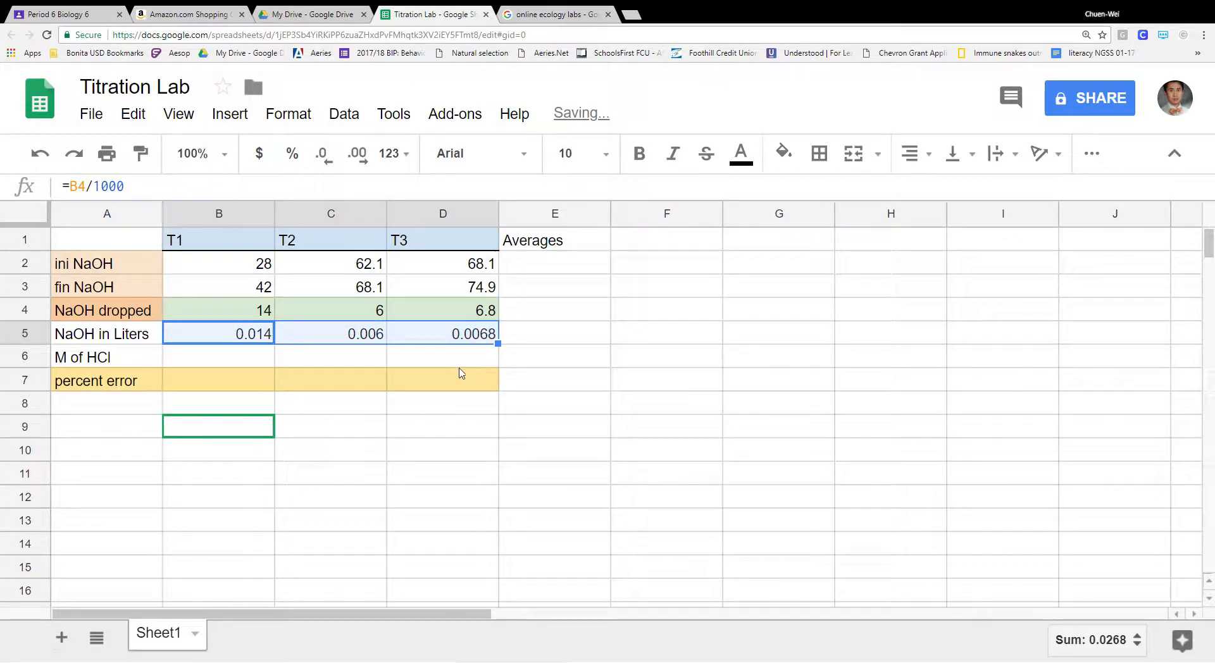
{"action": "left_click", "coordinate": [256, 358]}
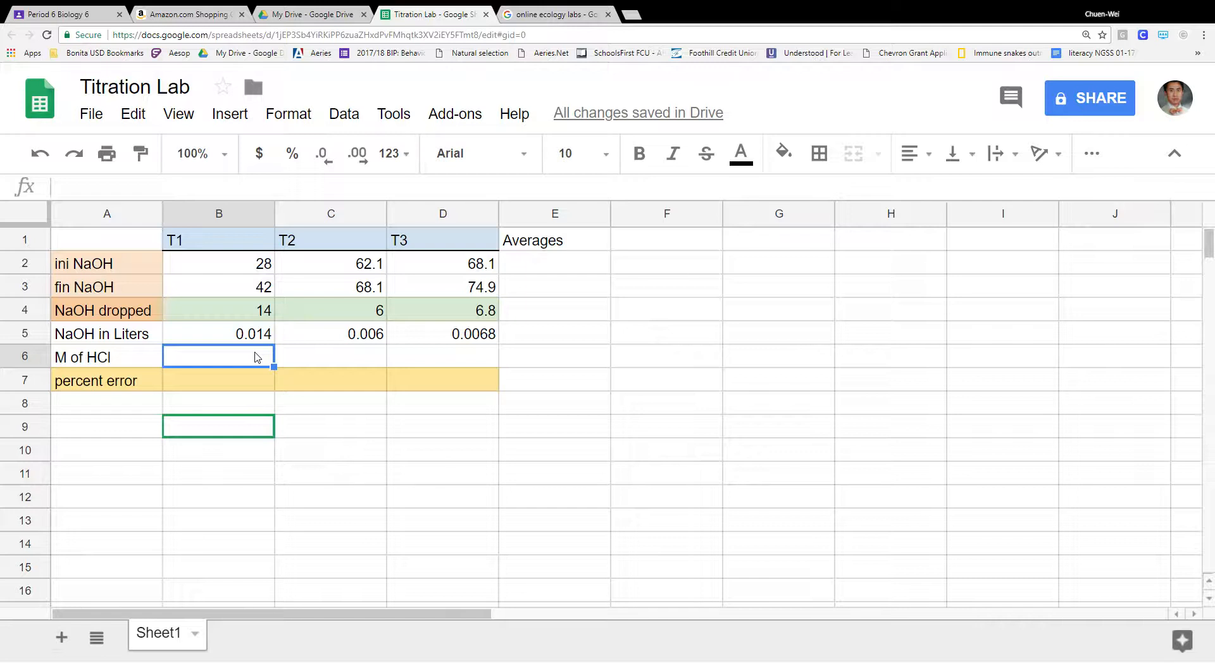
{"action": "type", "text": "="}
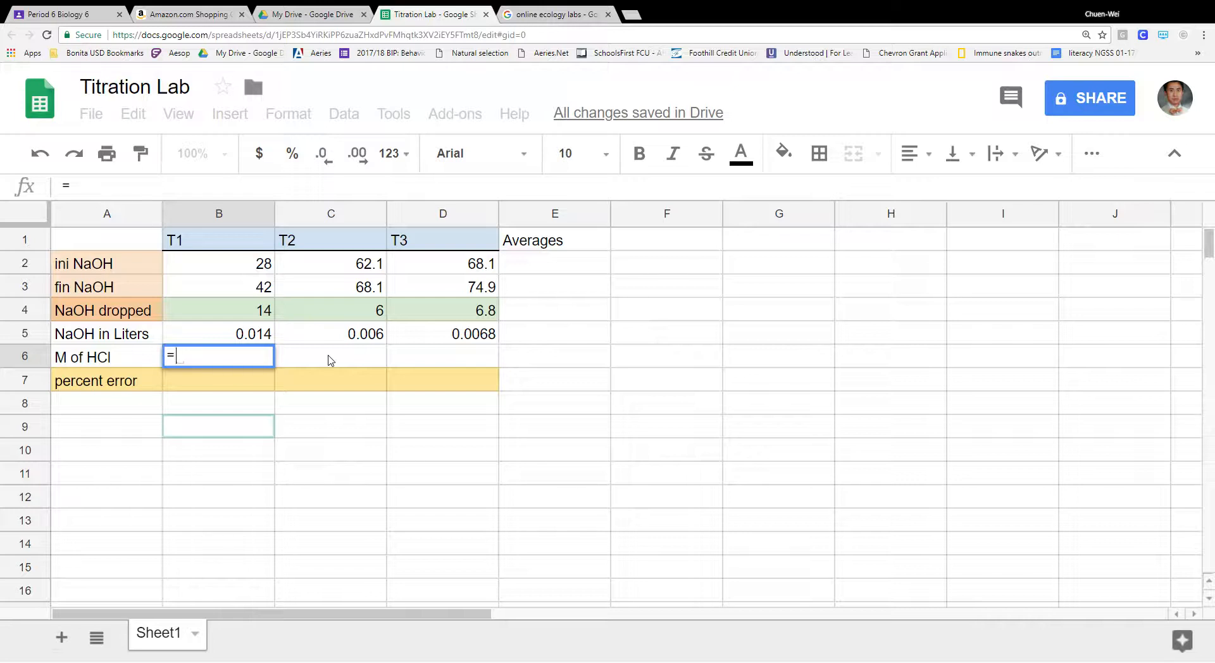
{"action": "type", "text": "1"}
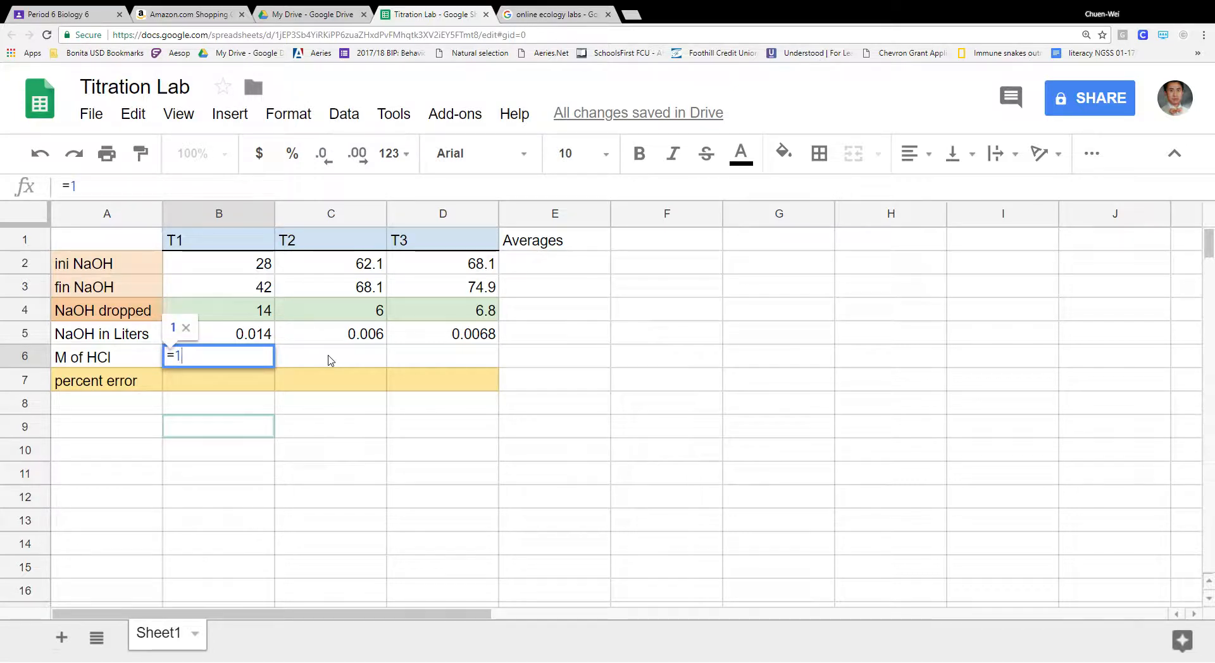
{"action": "type", "text": "*"}
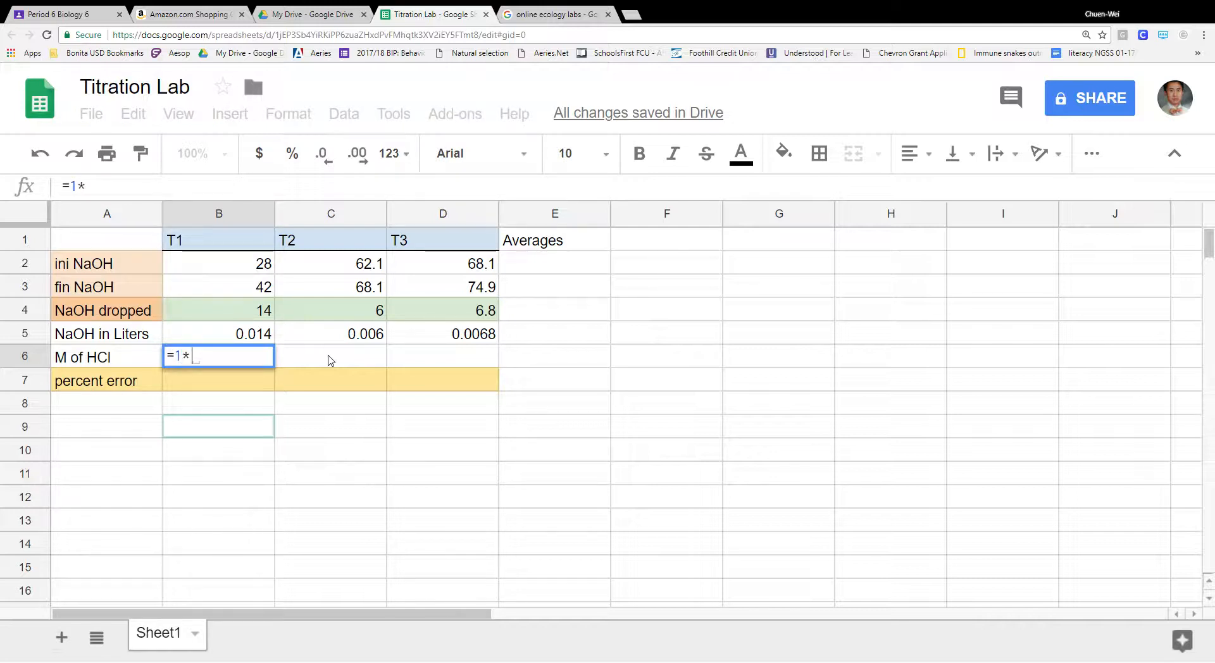
{"action": "left_click", "coordinate": [261, 335]}
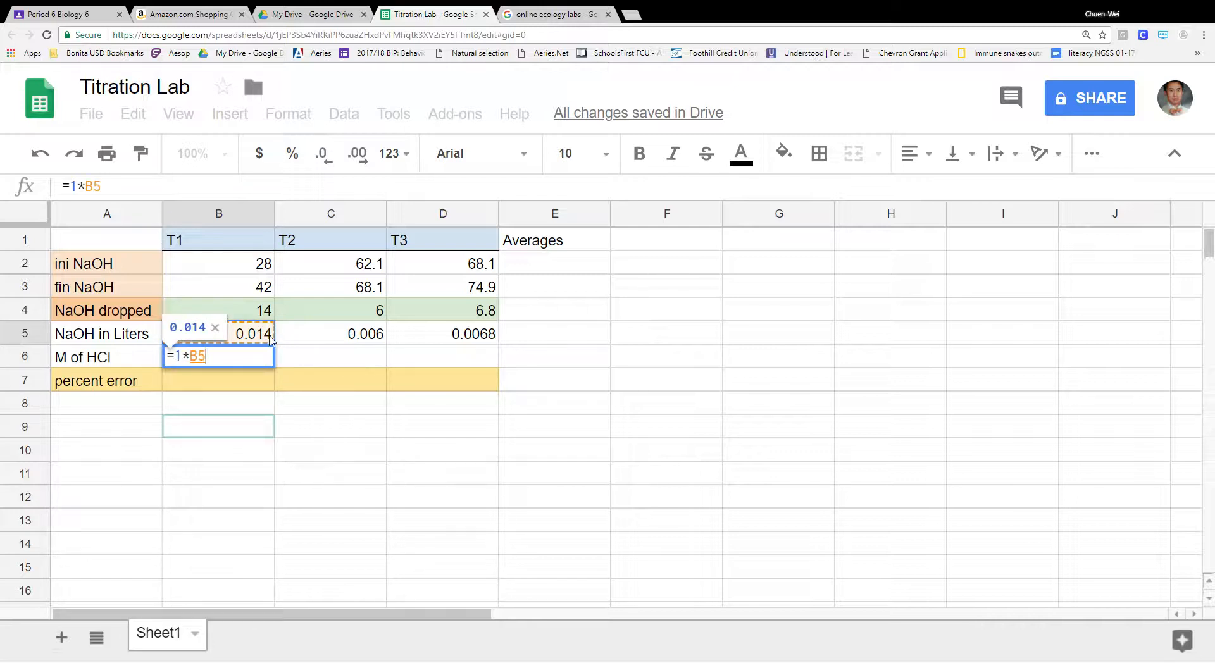
{"action": "type", "text": ")"}
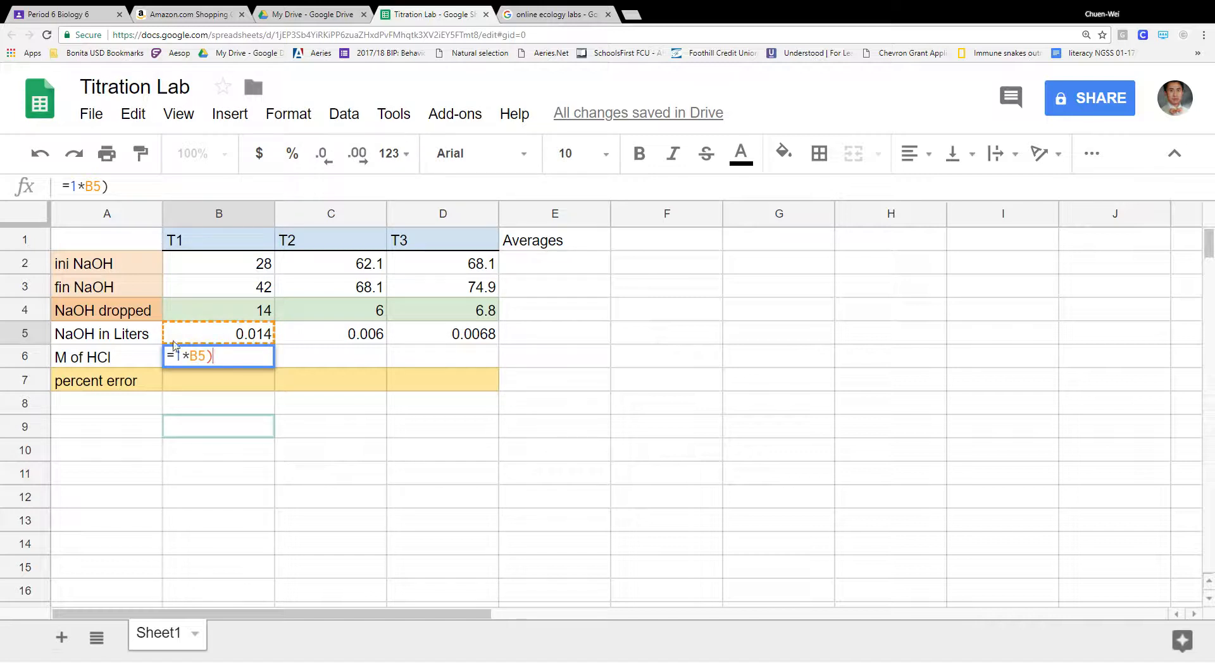
- Complete B6 as =((1*B5)/0.02), so T1's M of HCl shows 0.7
{"action": "left_click", "coordinate": [178, 363]}
{"action": "type", "text": "("}
{"action": "key", "text": "ctrl+b"}
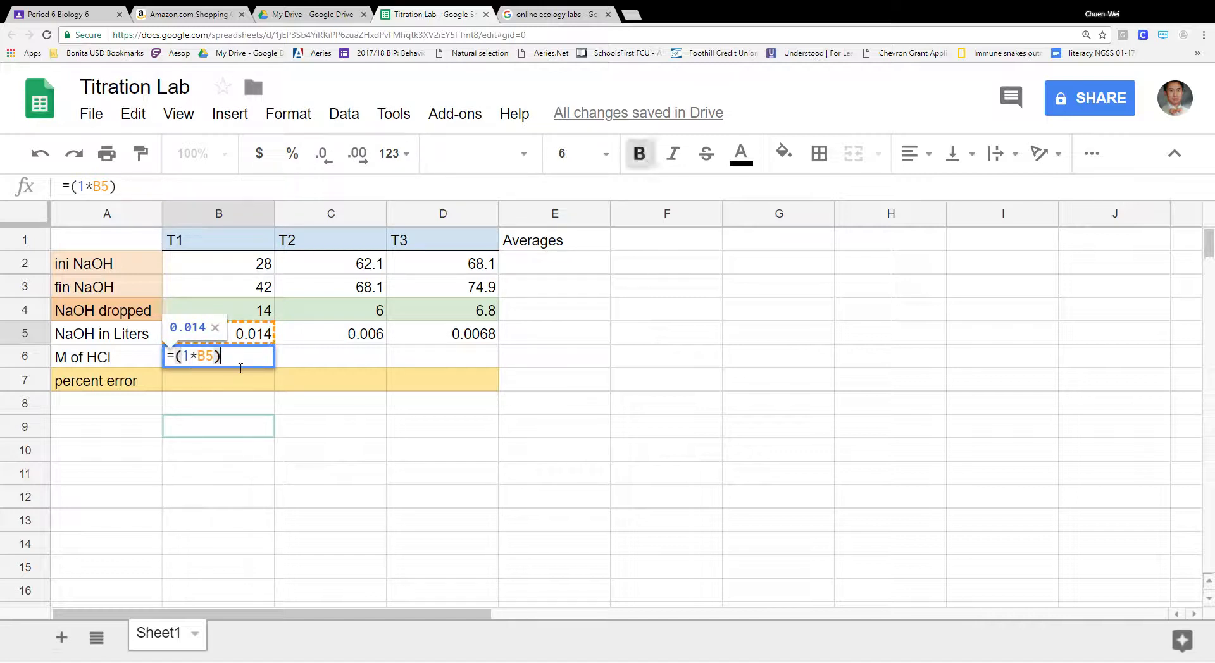
{"action": "type", "text": "/"}
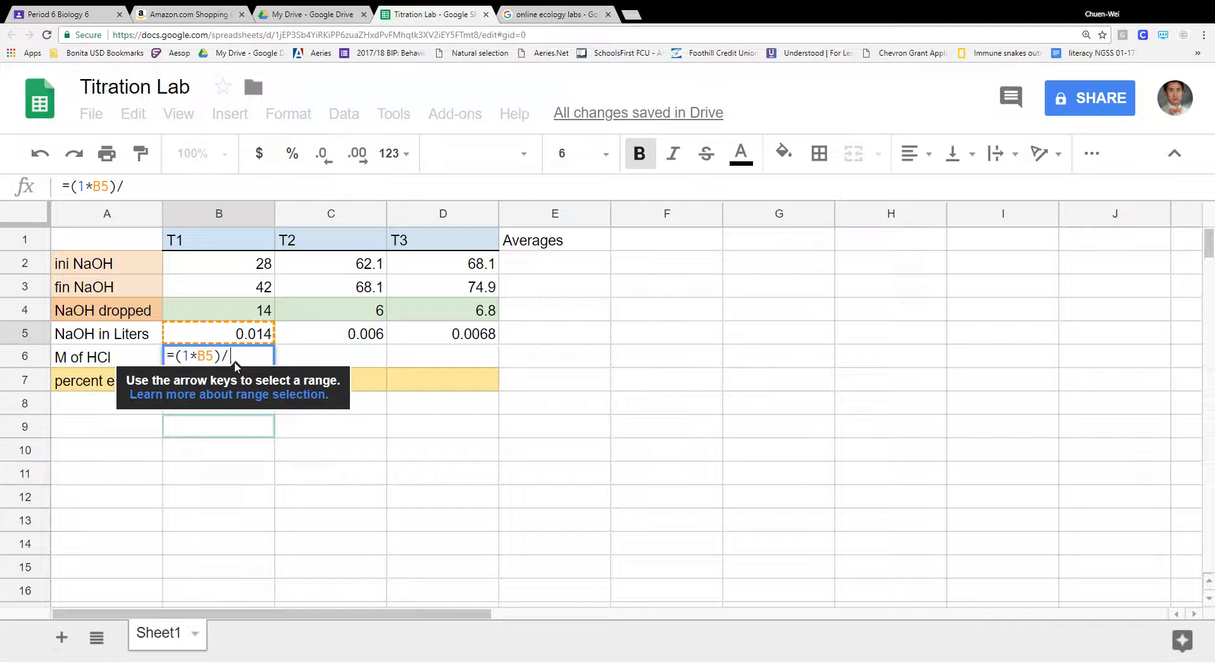
{"action": "type", "text": ".02"}
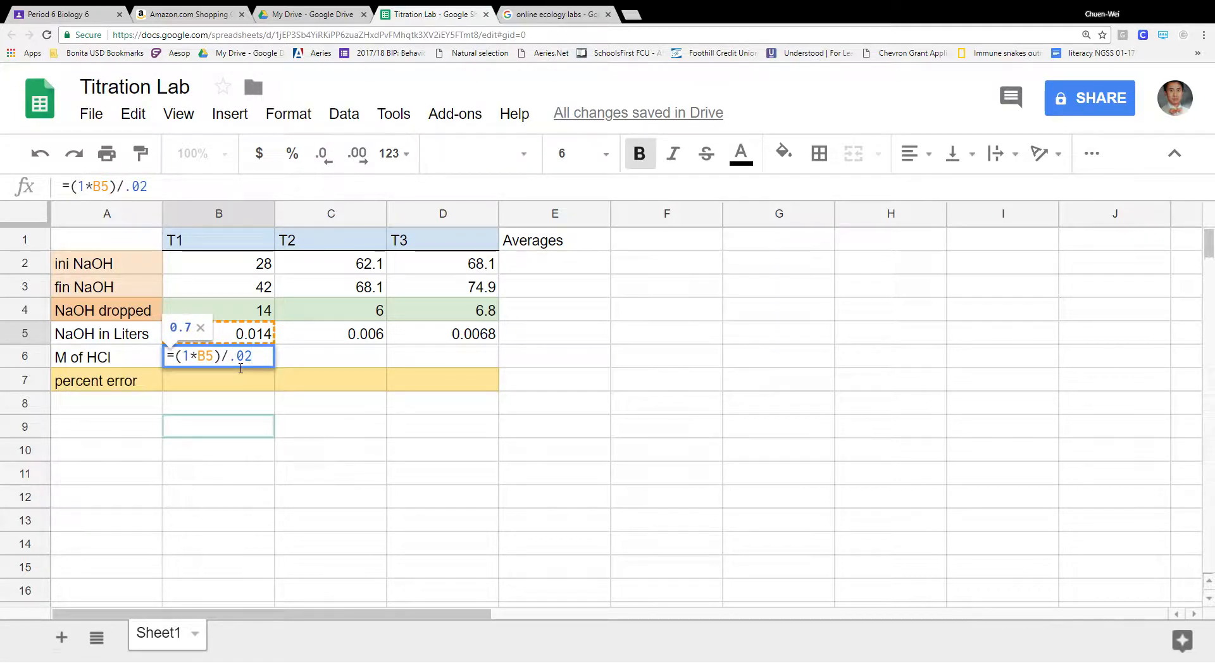
{"action": "type", "text": ")"}
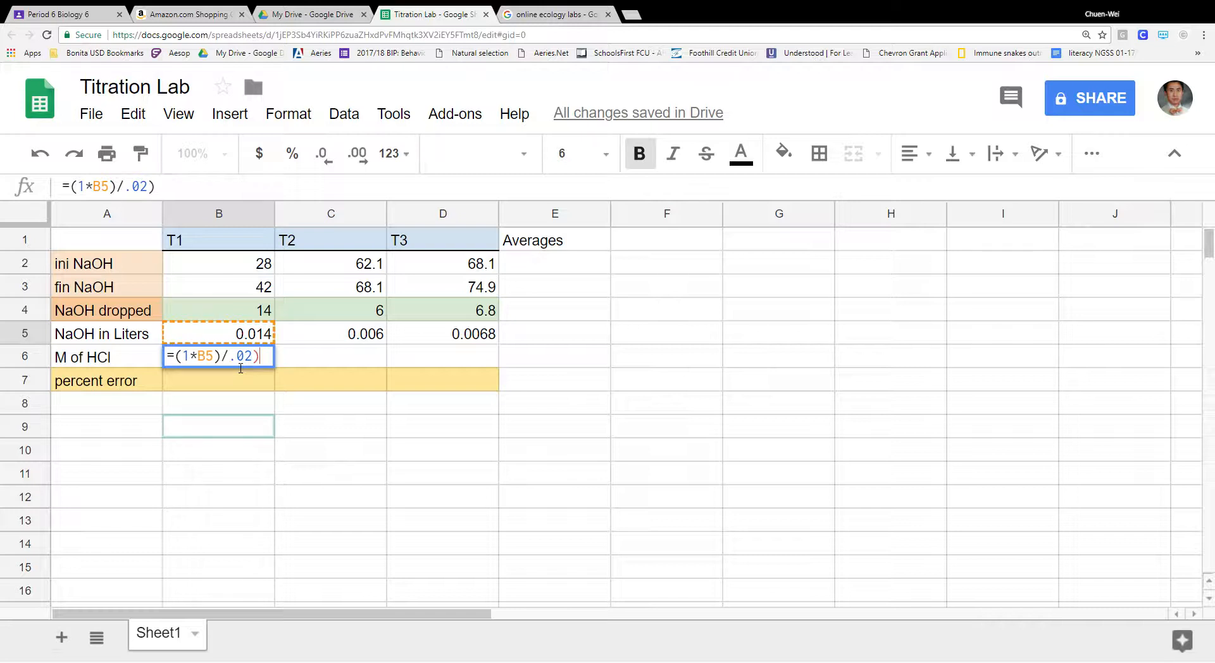
{"action": "left_click", "coordinate": [177, 359]}
{"action": "type", "text": "("}
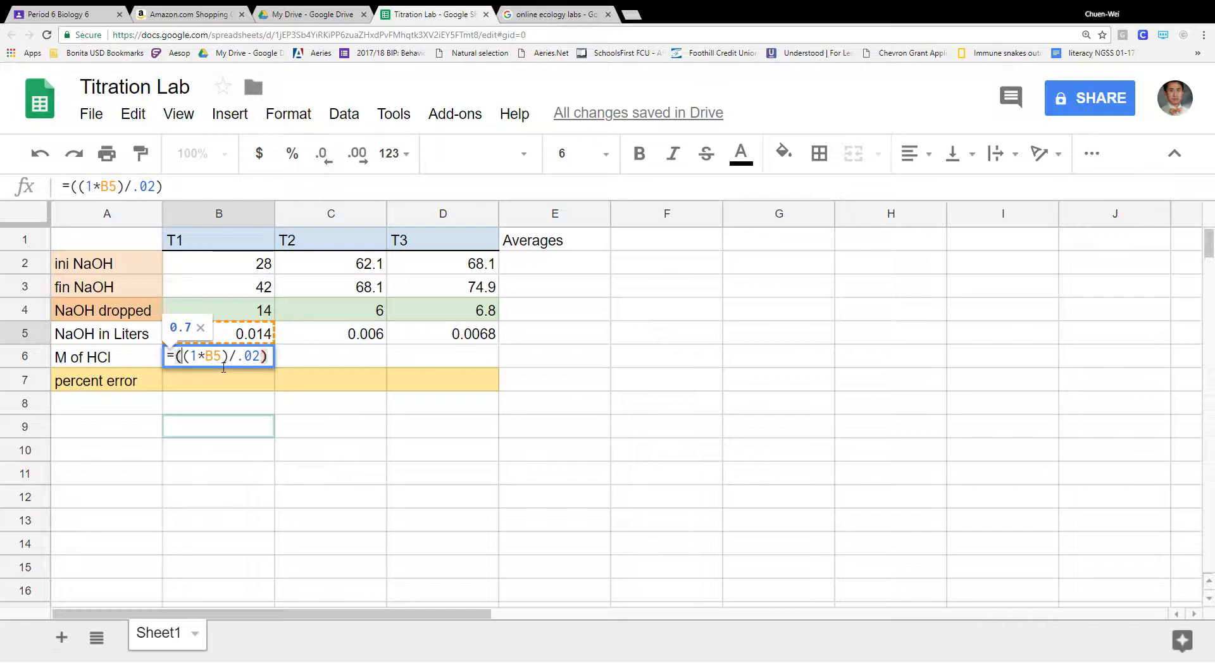
{"action": "key", "text": "Return"}
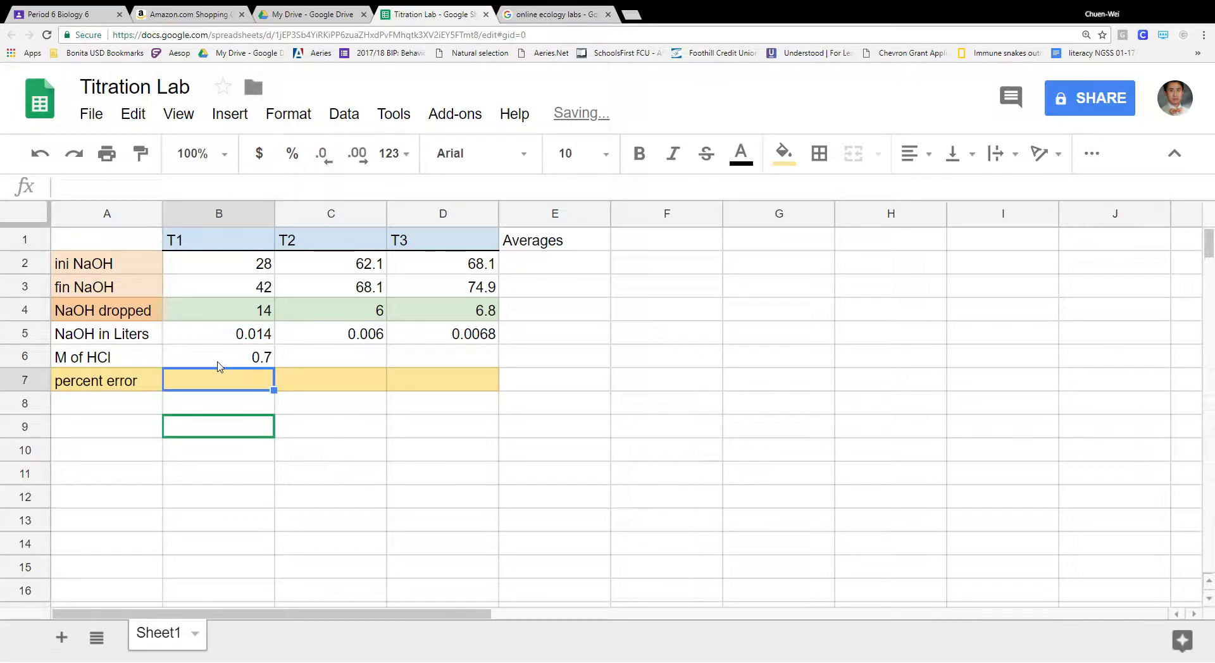
{"action": "left_click", "coordinate": [218, 366]}
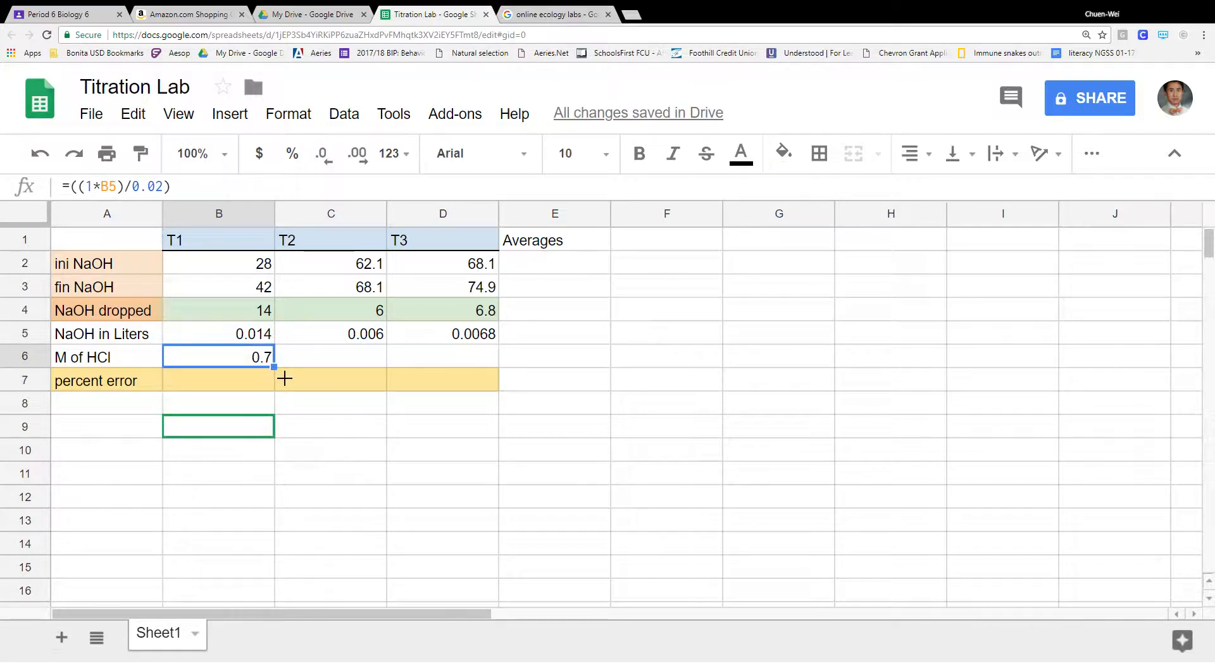
- Fill B6's molarity formula across to D6, giving 0.3 and 0.34, and inspect the copies
{"action": "left_click_drag", "start_coordinate": [285, 379], "coordinate": [475, 371]}
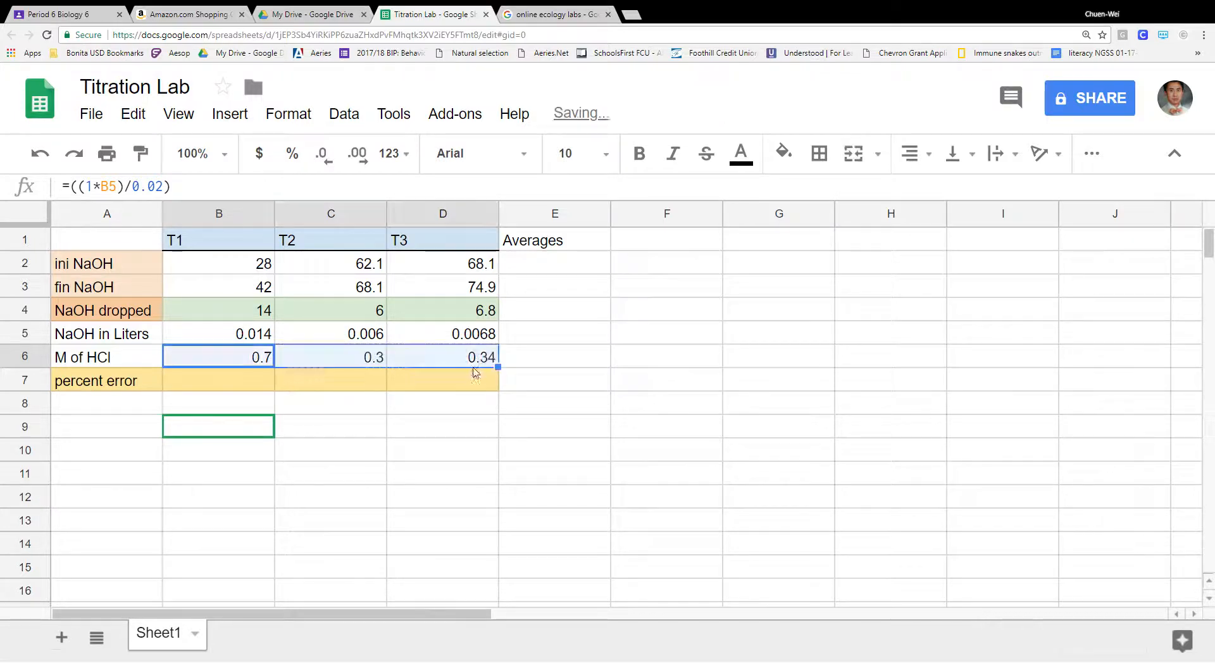
{"action": "left_click", "coordinate": [564, 377]}
{"action": "left_click", "coordinate": [352, 359]}
{"action": "left_click", "coordinate": [242, 364]}
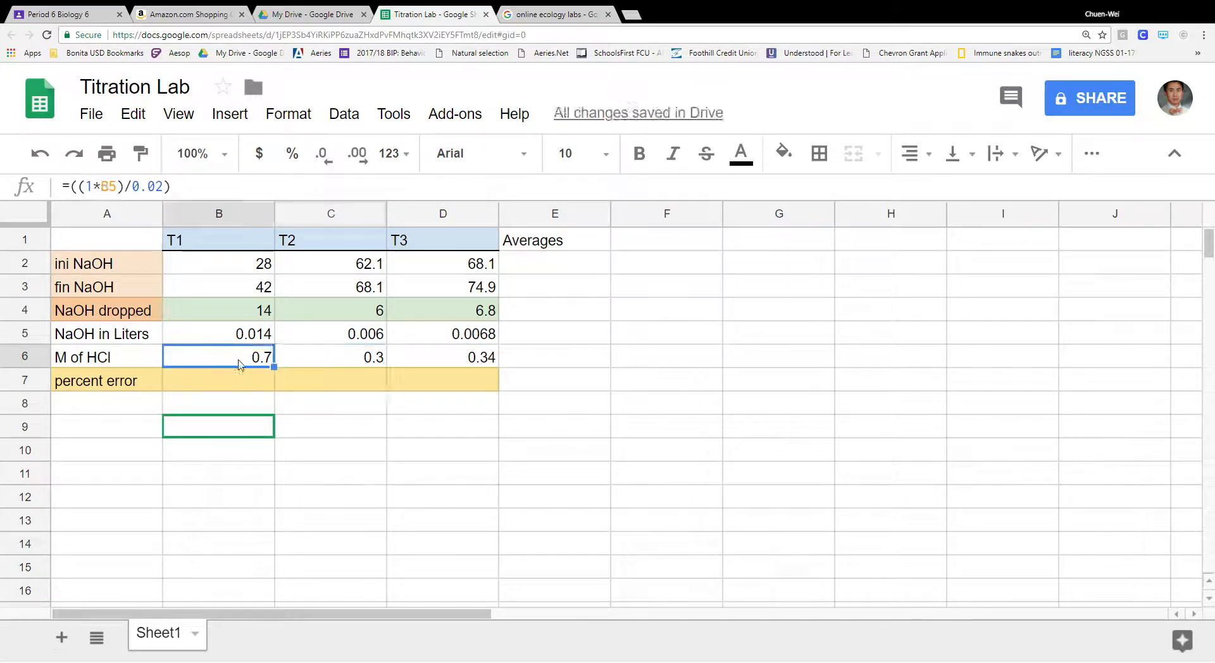
{"action": "left_click", "coordinate": [366, 366]}
{"action": "left_click", "coordinate": [480, 360]}
- Compare the T2 and T3 molarity formulas with B6's again, leaving B6 unchanged
{"action": "left_click", "coordinate": [354, 360]}
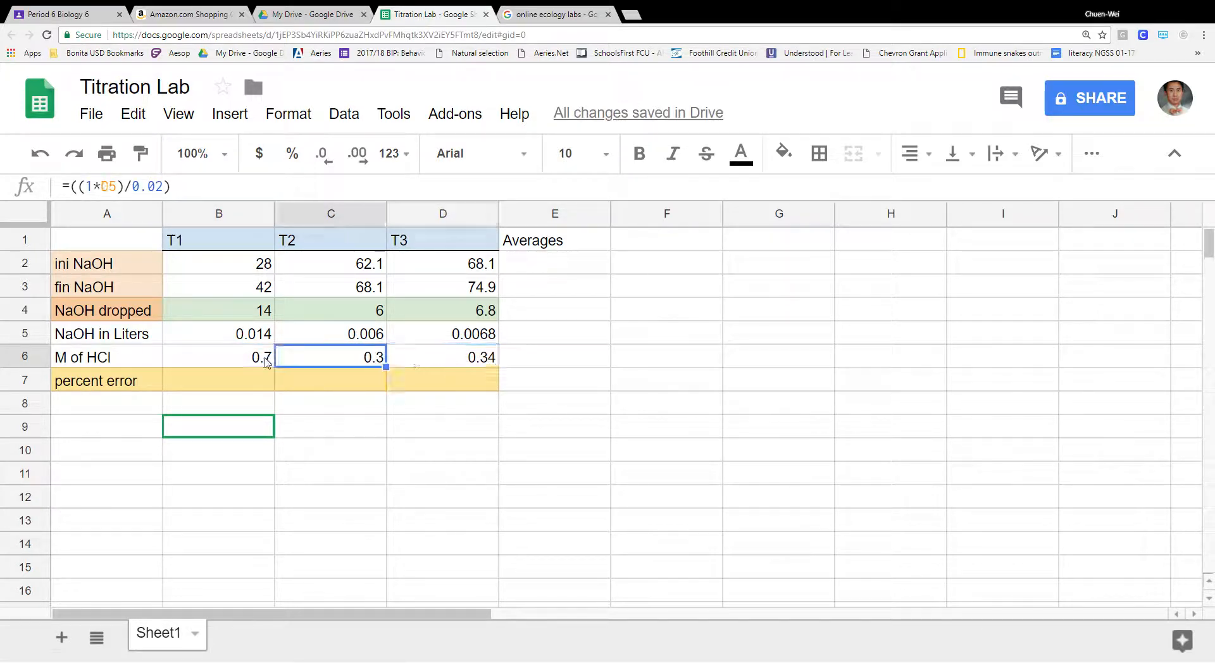
{"action": "left_click", "coordinate": [267, 361]}
{"action": "left_click", "coordinate": [293, 363]}
{"action": "left_click", "coordinate": [448, 363]}
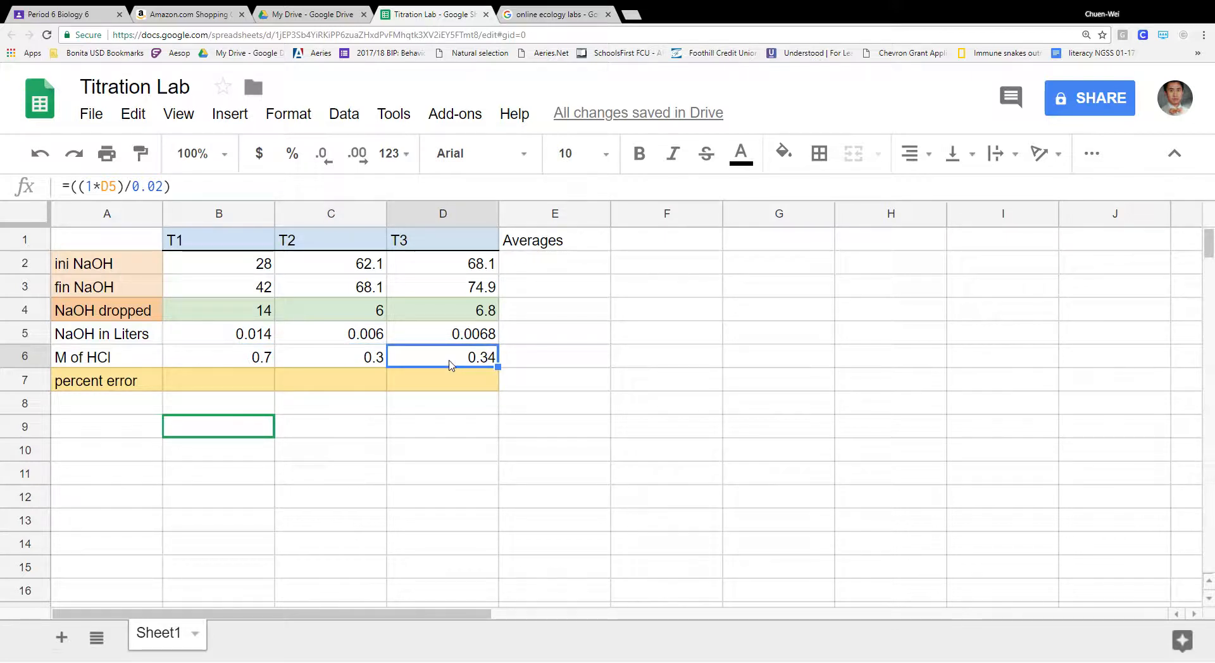
{"action": "left_click", "coordinate": [265, 359]}
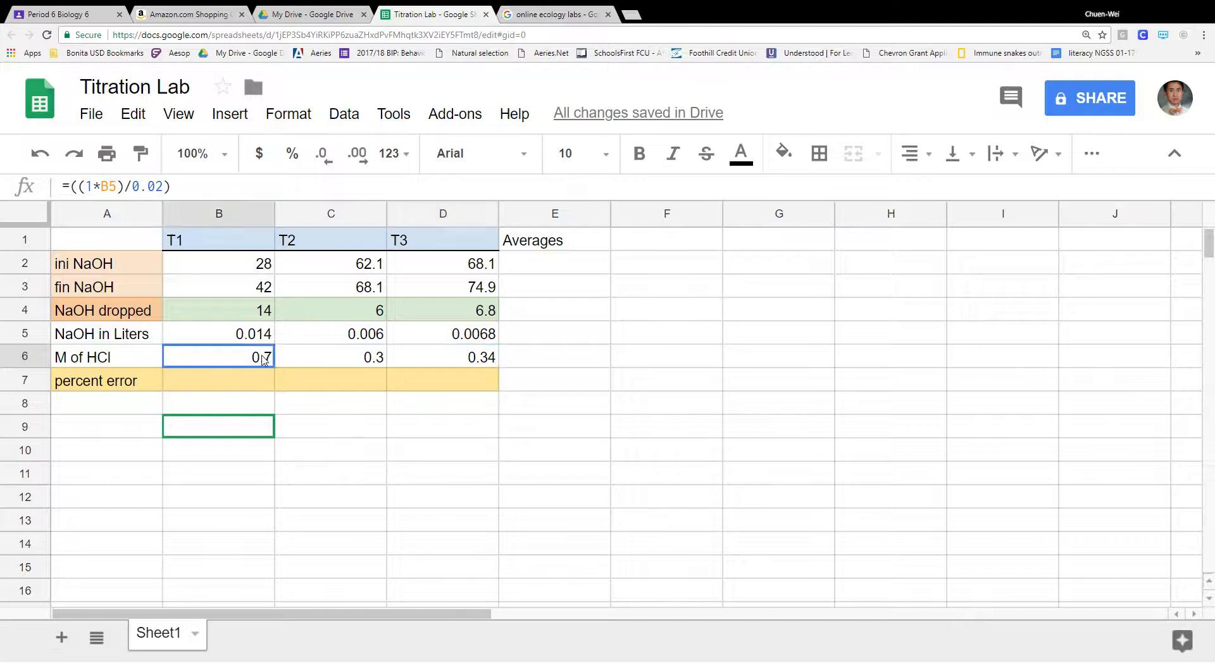
{"action": "left_click", "coordinate": [192, 188]}
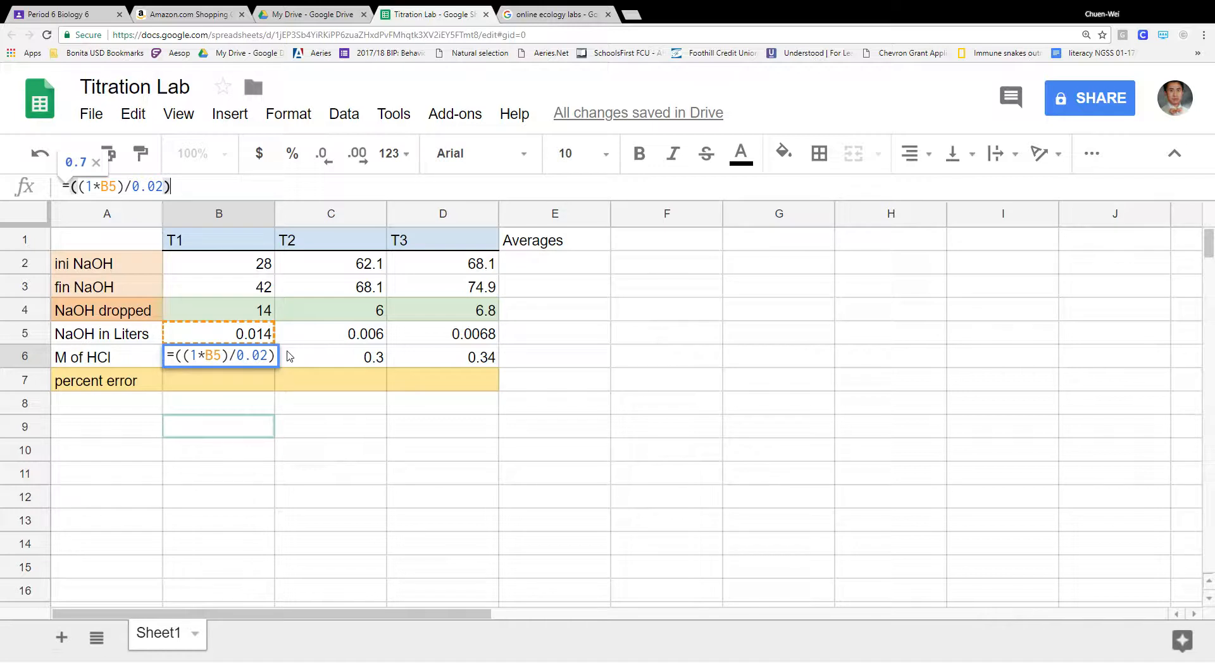
{"action": "left_click", "coordinate": [243, 383]}
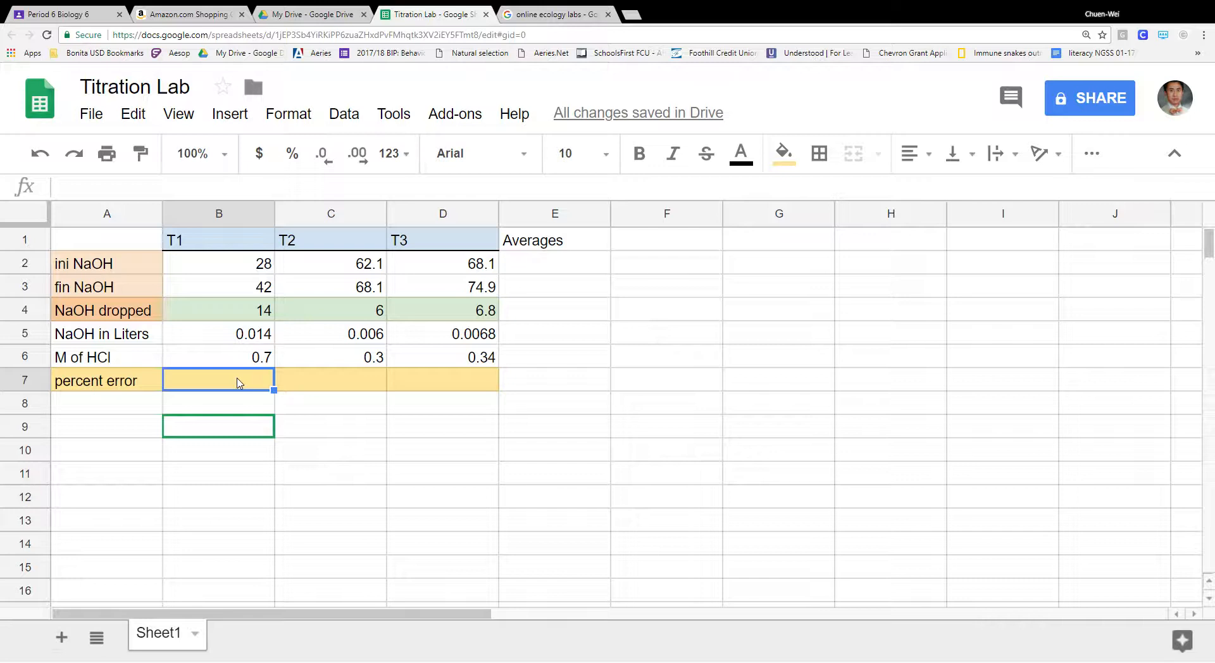
- Drop the =G2 reference from B7 and label G2 'true HCl'
{"action": "type", "text": "="}
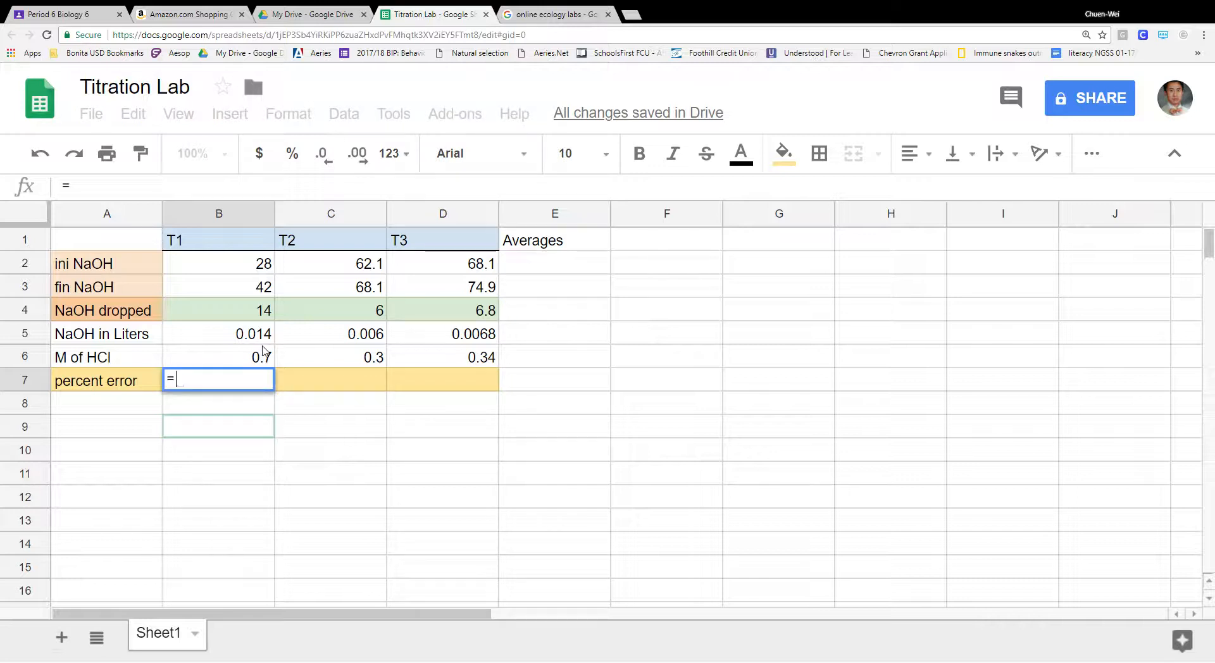
{"action": "left_click", "coordinate": [766, 271]}
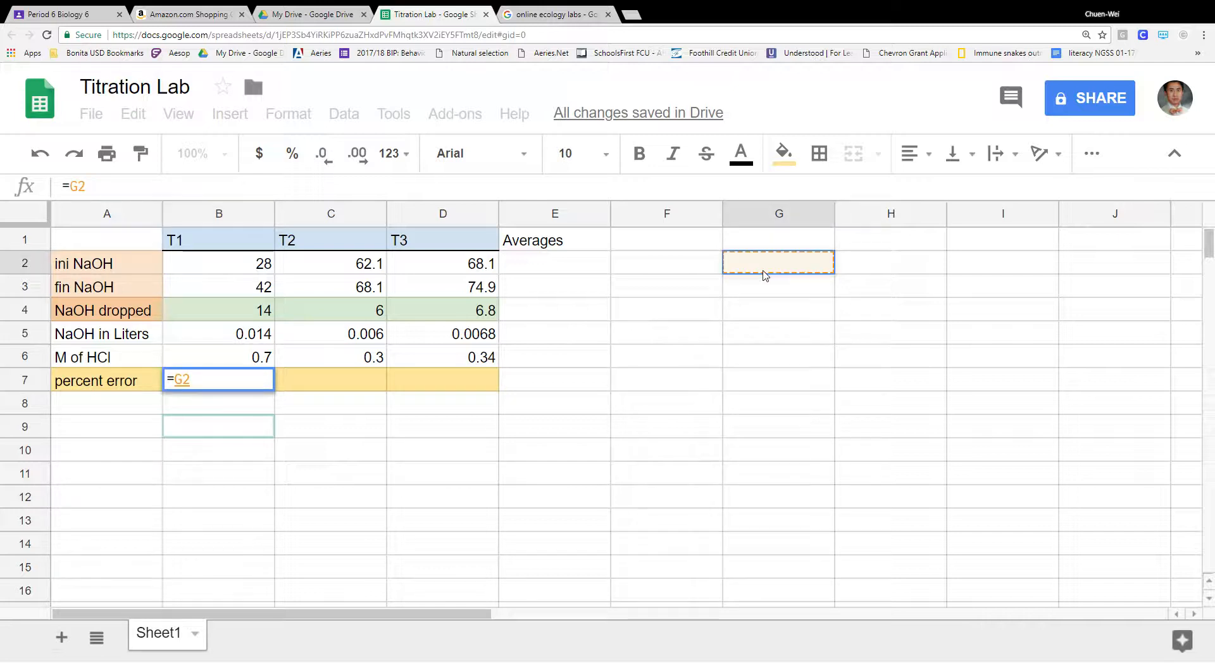
{"action": "key", "text": "BackSpace"}
{"action": "key", "text": "BackSpace"}
{"action": "key", "text": "BackSpace"}
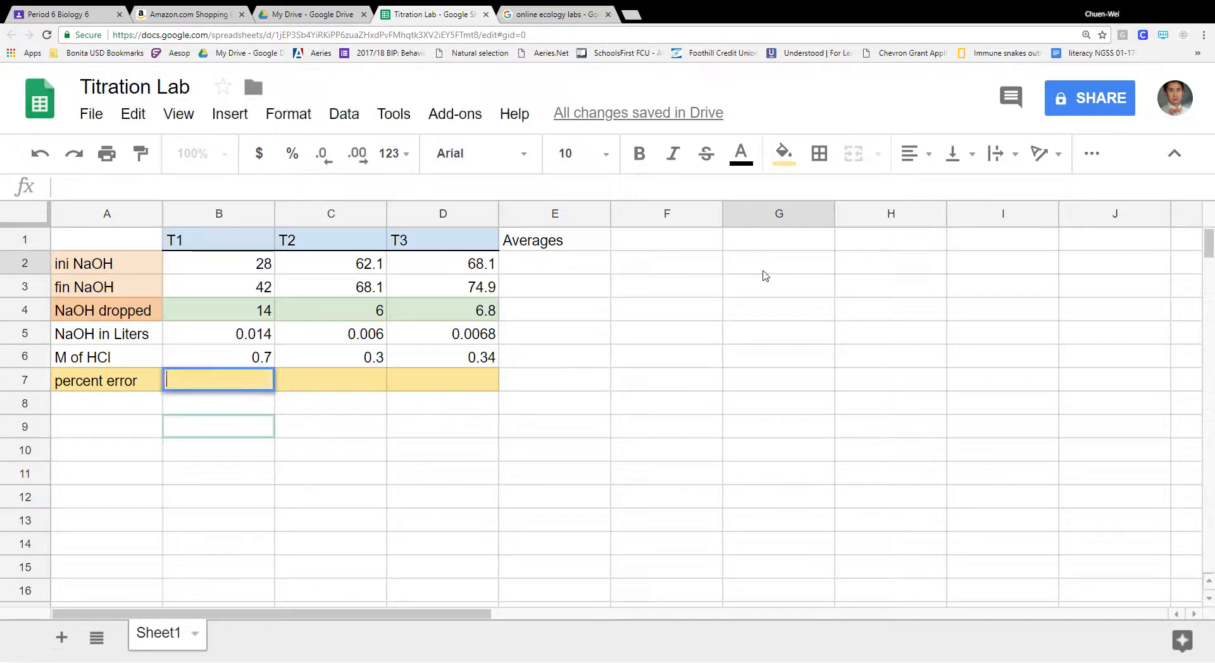
{"action": "left_click", "coordinate": [775, 275]}
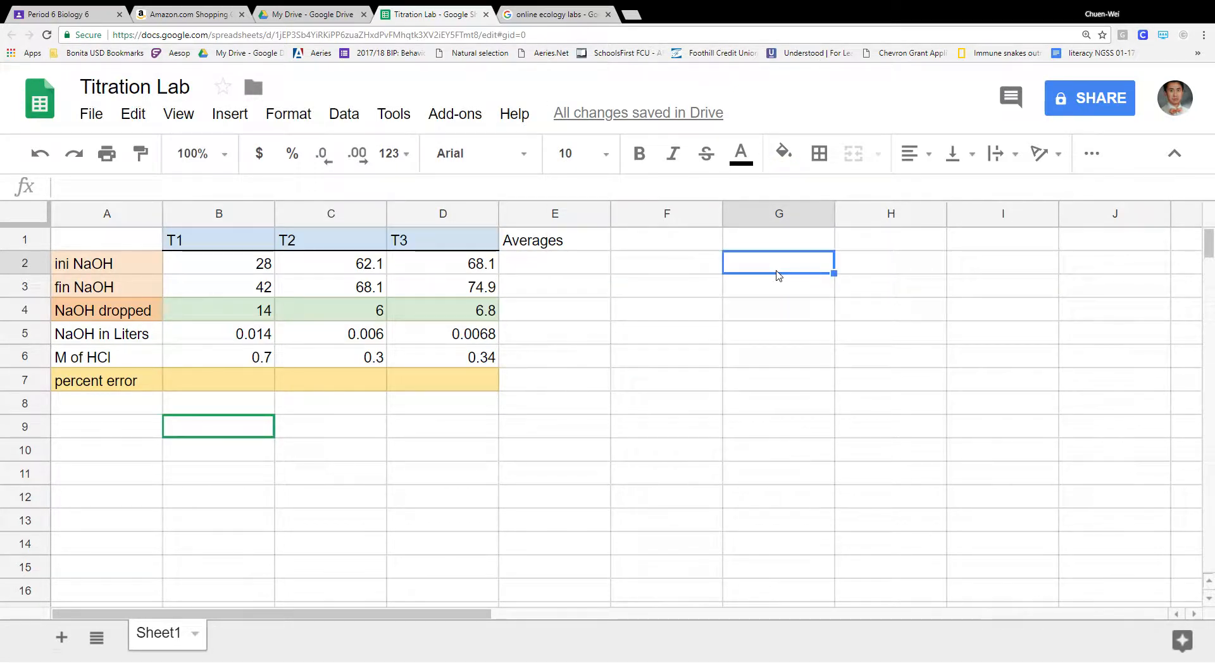
{"action": "type", "text": "ture"}
{"action": "key", "text": "BackSpace"}
{"action": "key", "text": "BackSpace"}
{"action": "key", "text": "BackSpace"}
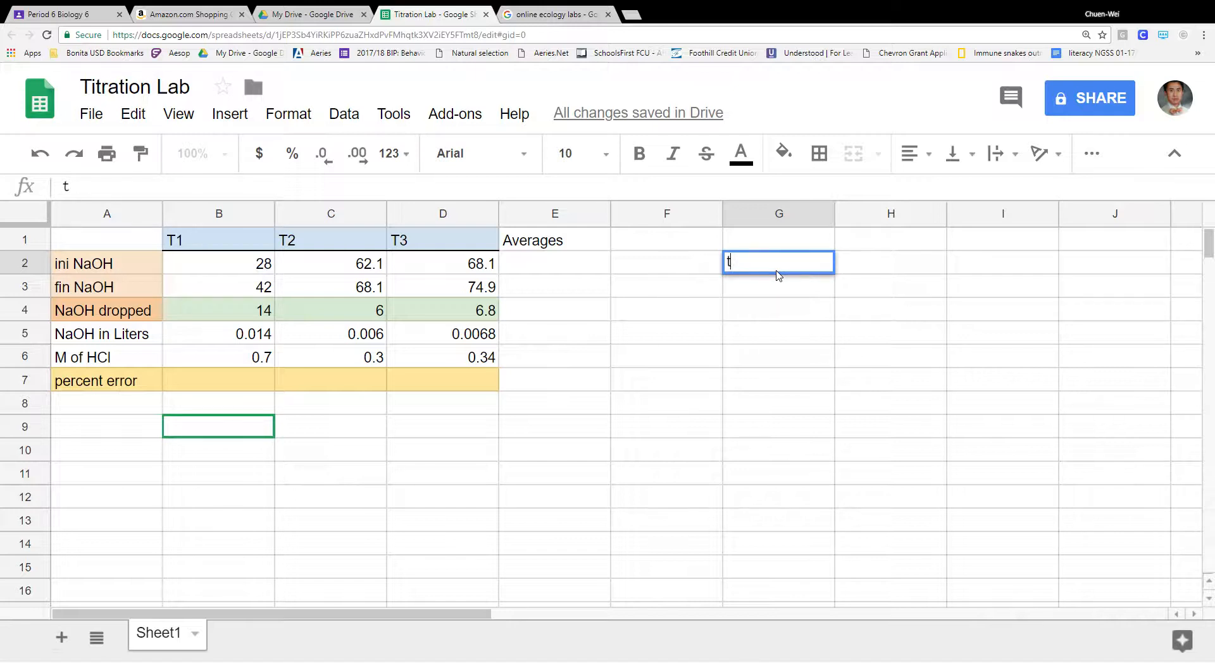
{"action": "type", "text": "rue HC"}
- Enter 0.3 in H2 as the accepted HCl molarity
{"action": "left_click", "coordinate": [902, 260]}
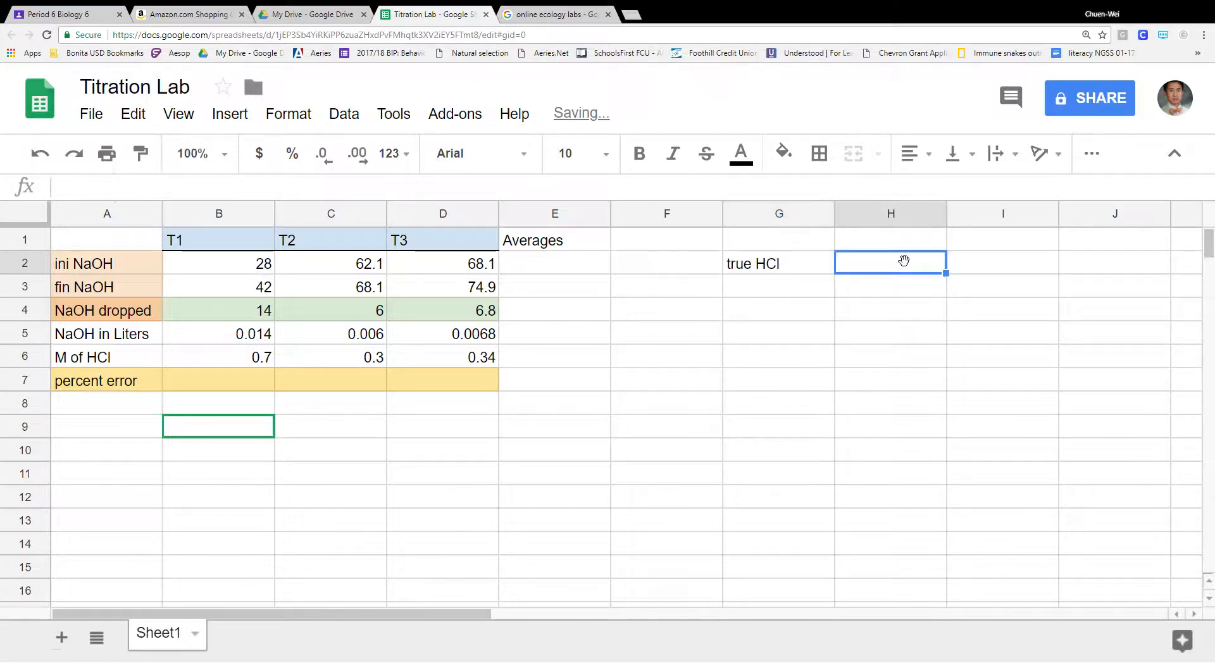
{"action": "type", "text": ".3"}
{"action": "left_click", "coordinate": [829, 330]}
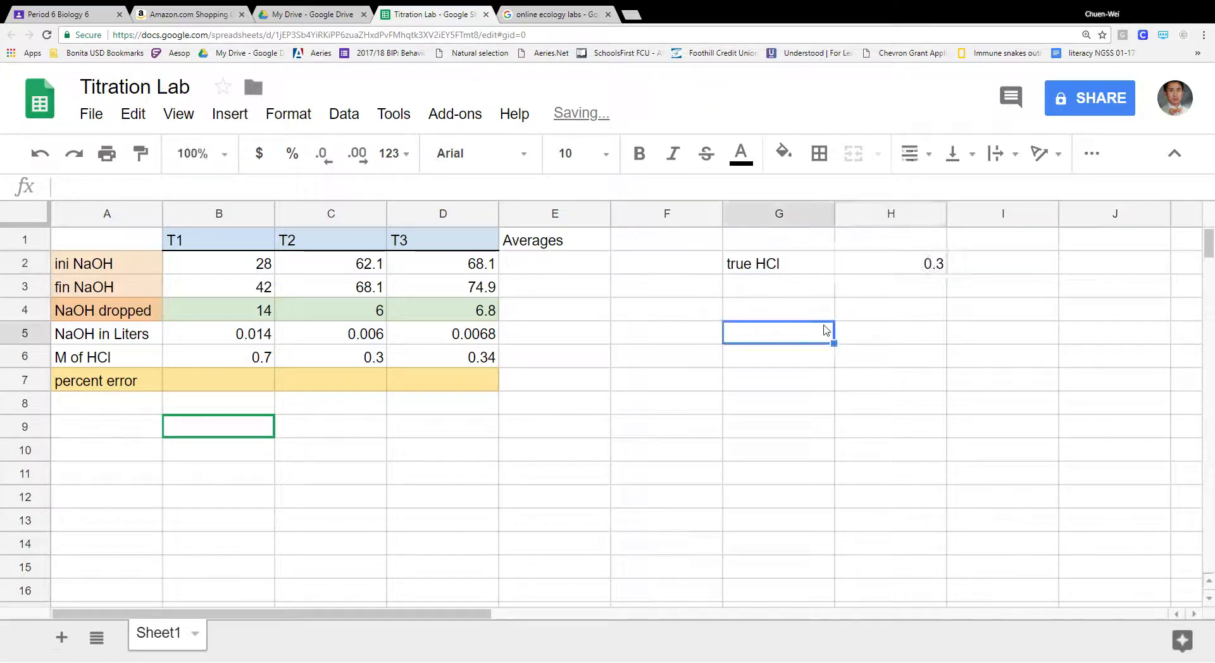
{"action": "left_click", "coordinate": [227, 384]}
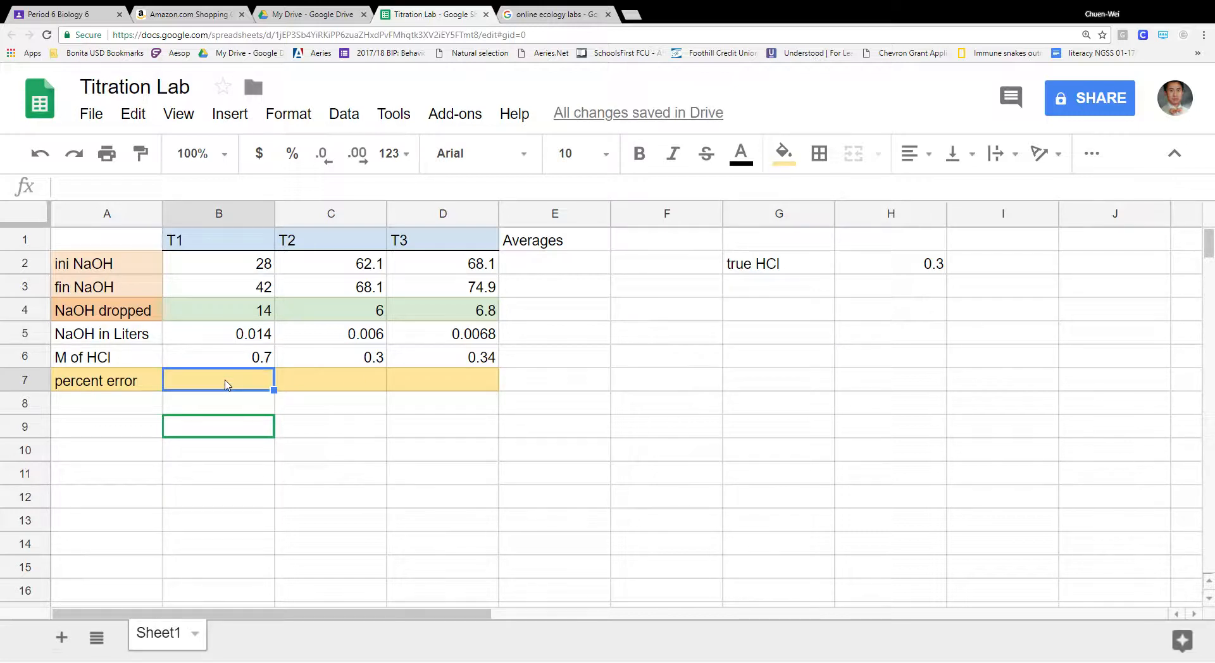
- Enter T1's absolute error in B7 as ABS((0.3-B6)/0.3)
{"action": "type", "text": "="}
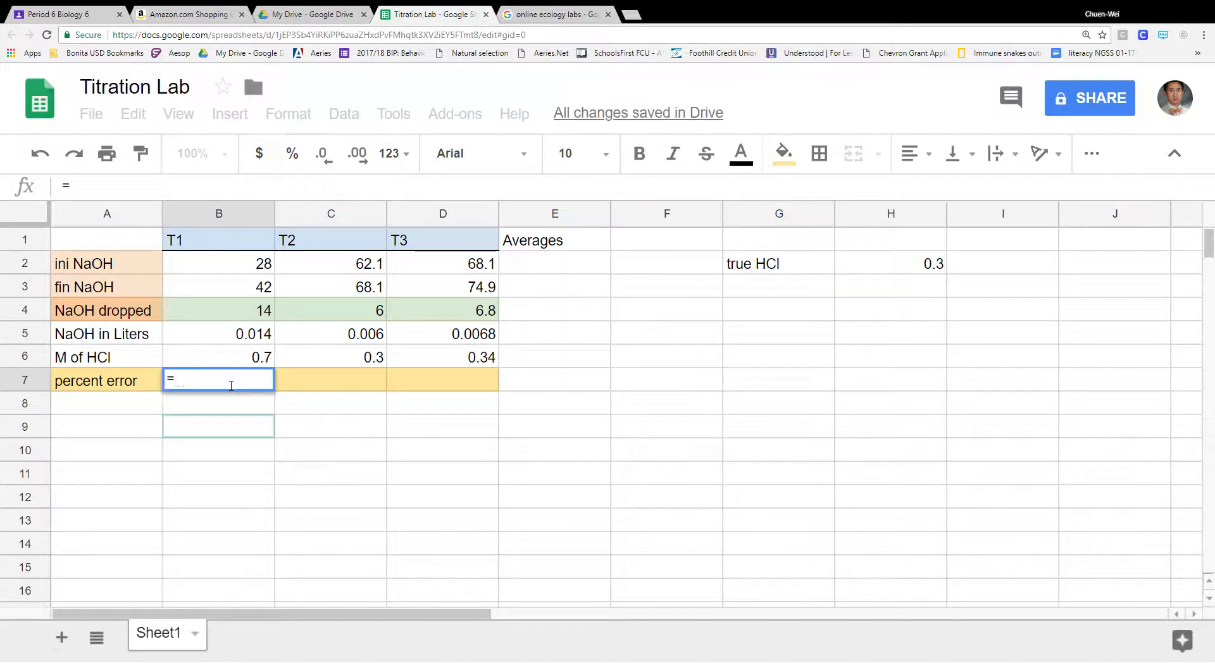
{"action": "type", "text": "(.3"}
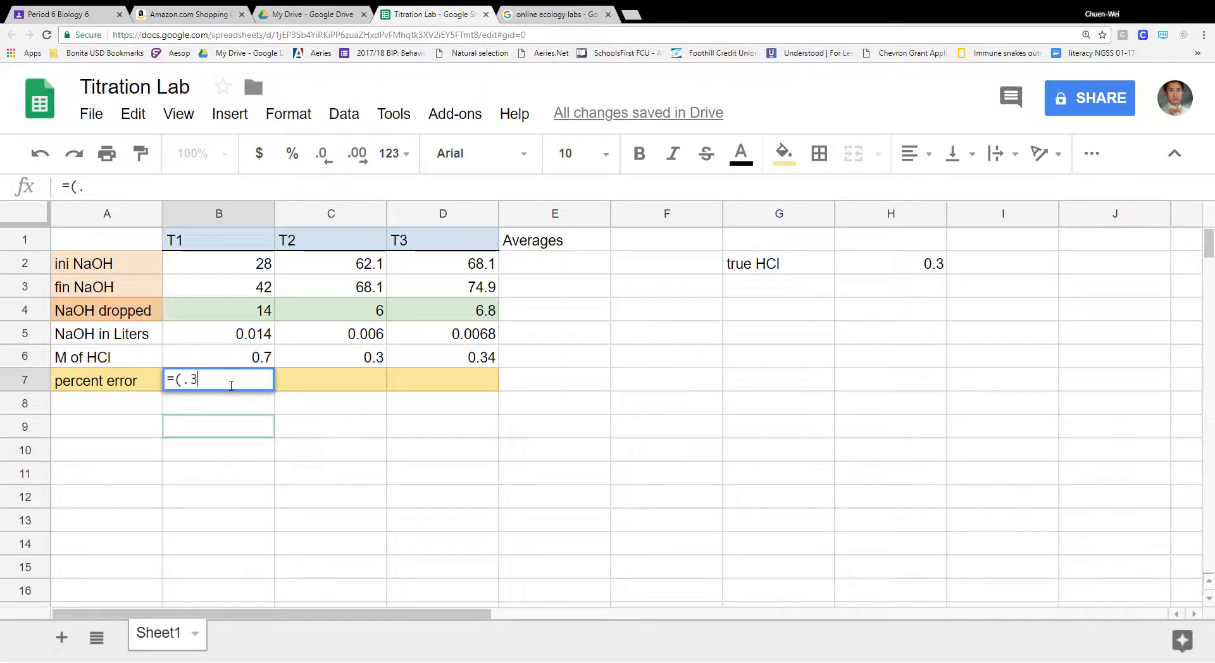
{"action": "type", "text": "-"}
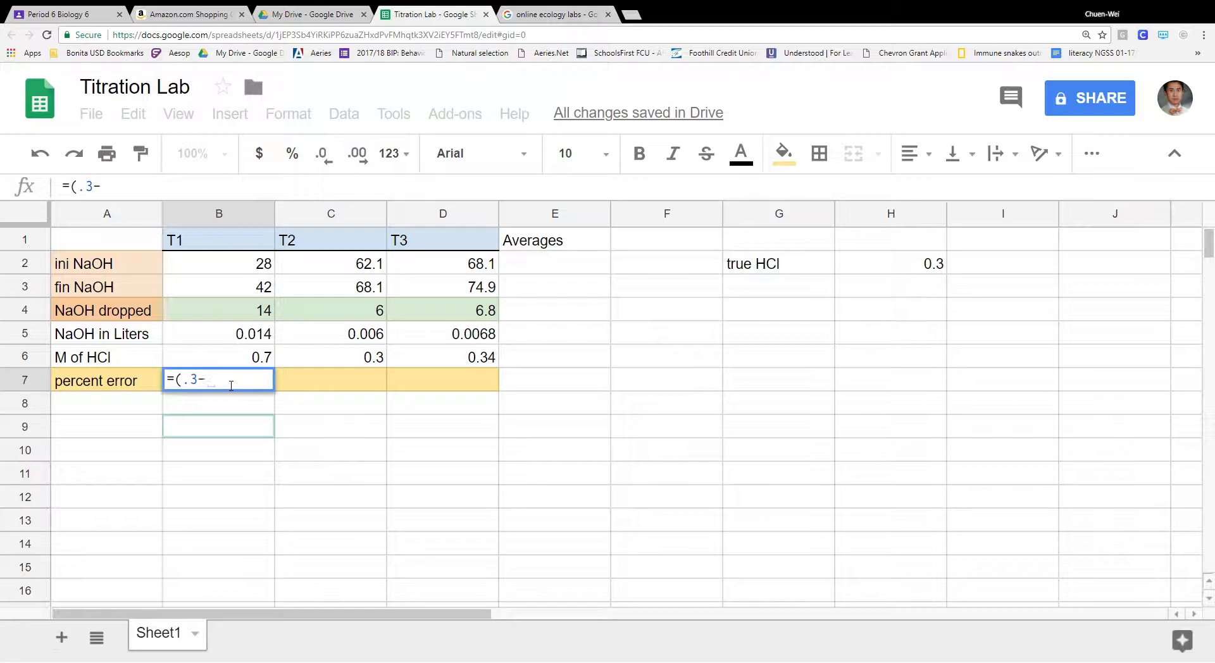
{"action": "left_click", "coordinate": [252, 358]}
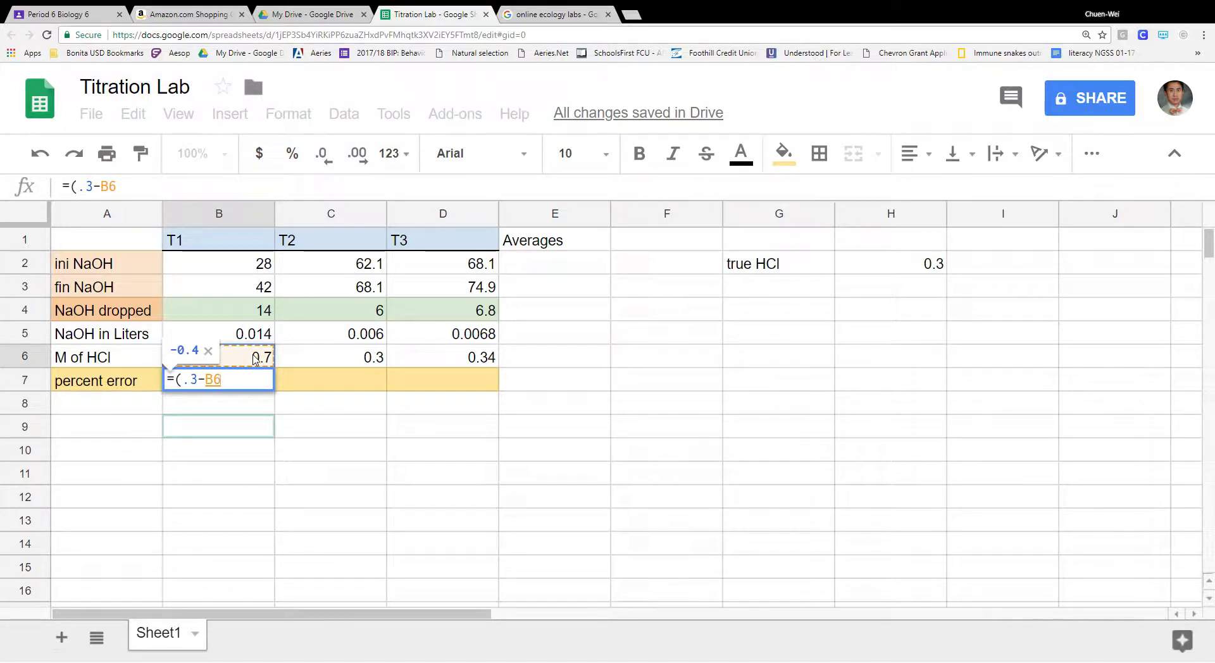
{"action": "type", "text": ")"}
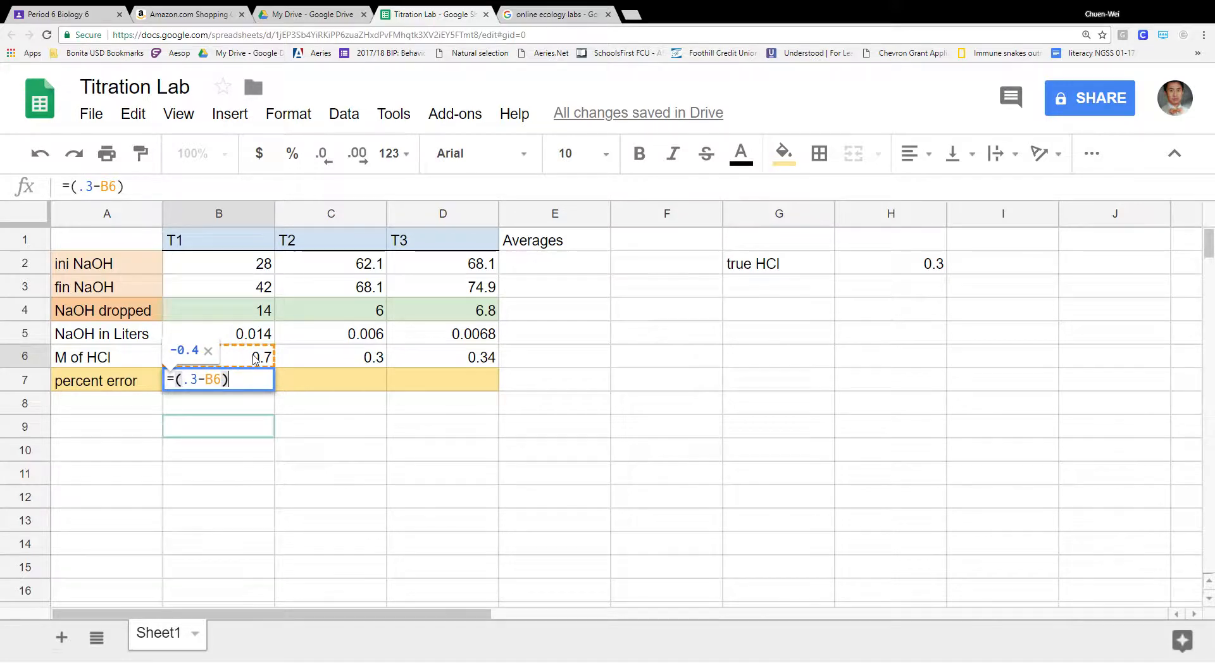
{"action": "type", "text": "/"}
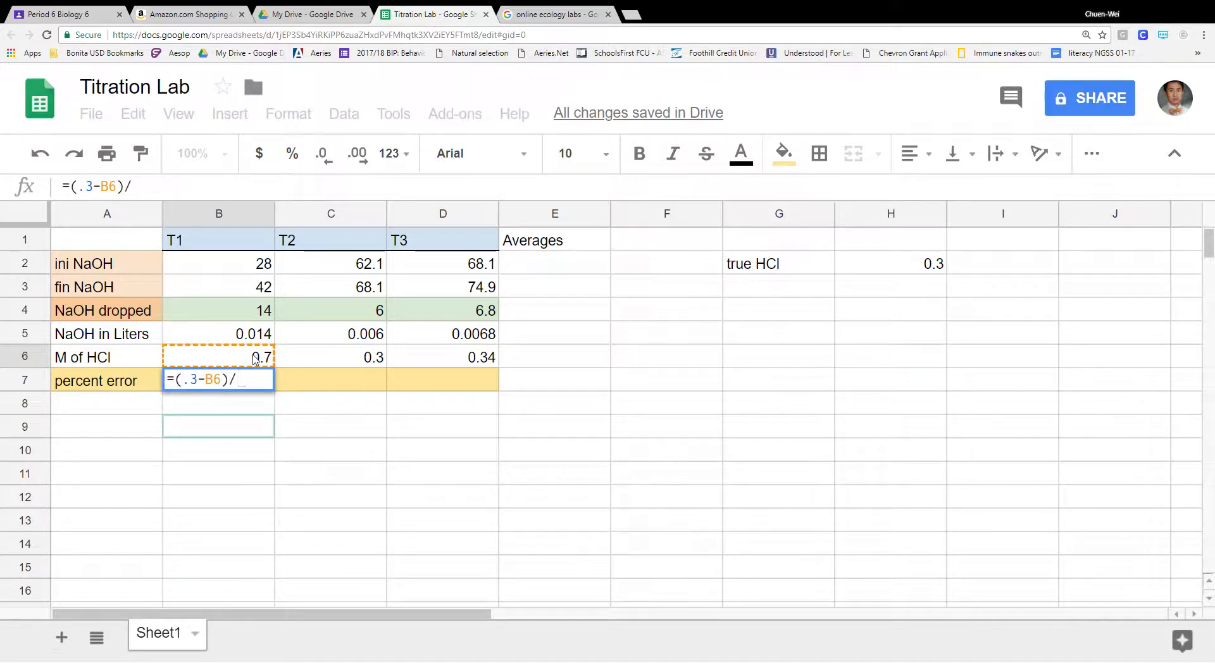
{"action": "type", "text": ".3"}
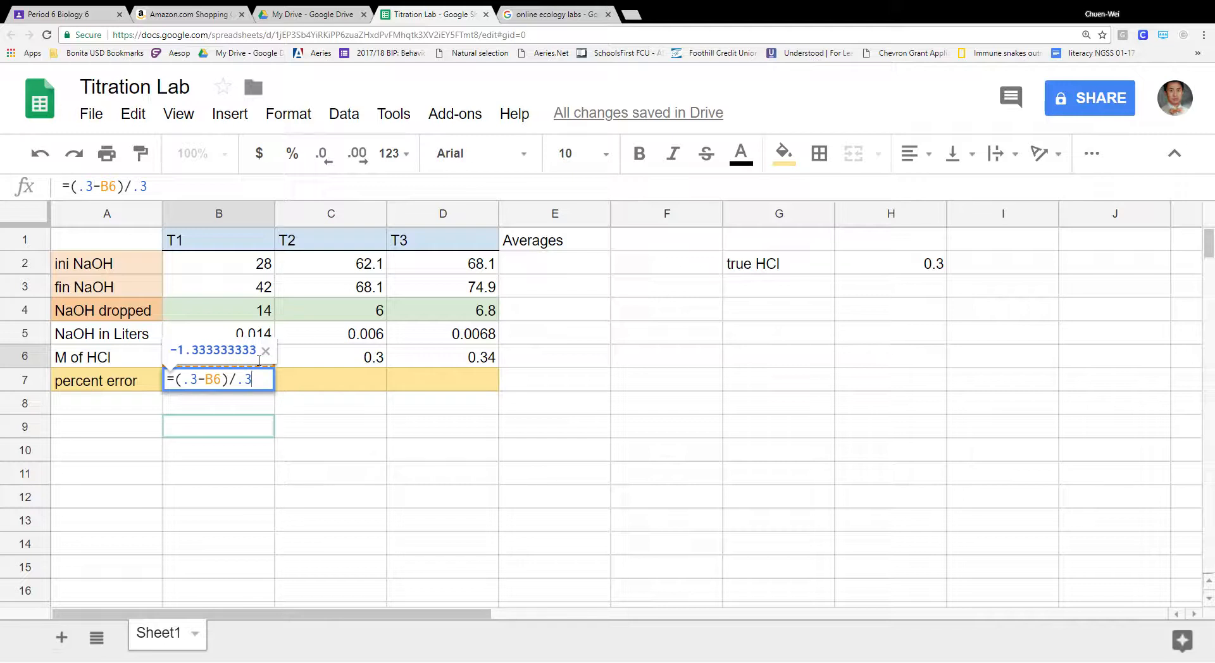
{"action": "type", "text": ")"}
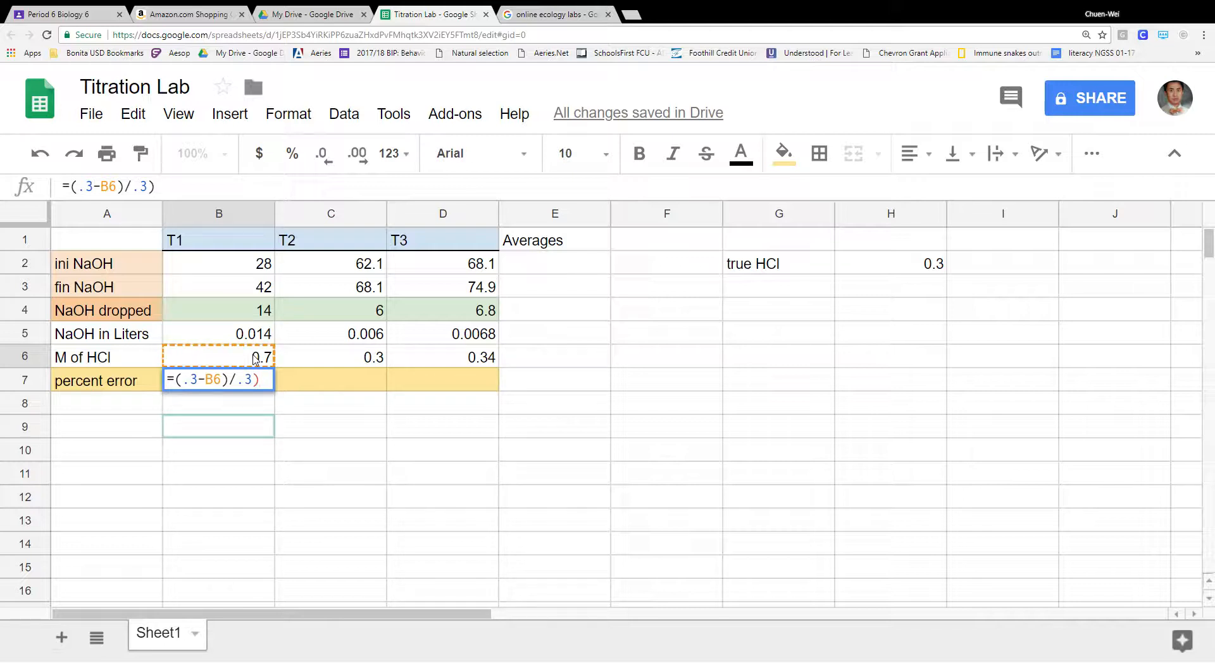
{"action": "left_click", "coordinate": [179, 381]}
{"action": "type", "text": "("}
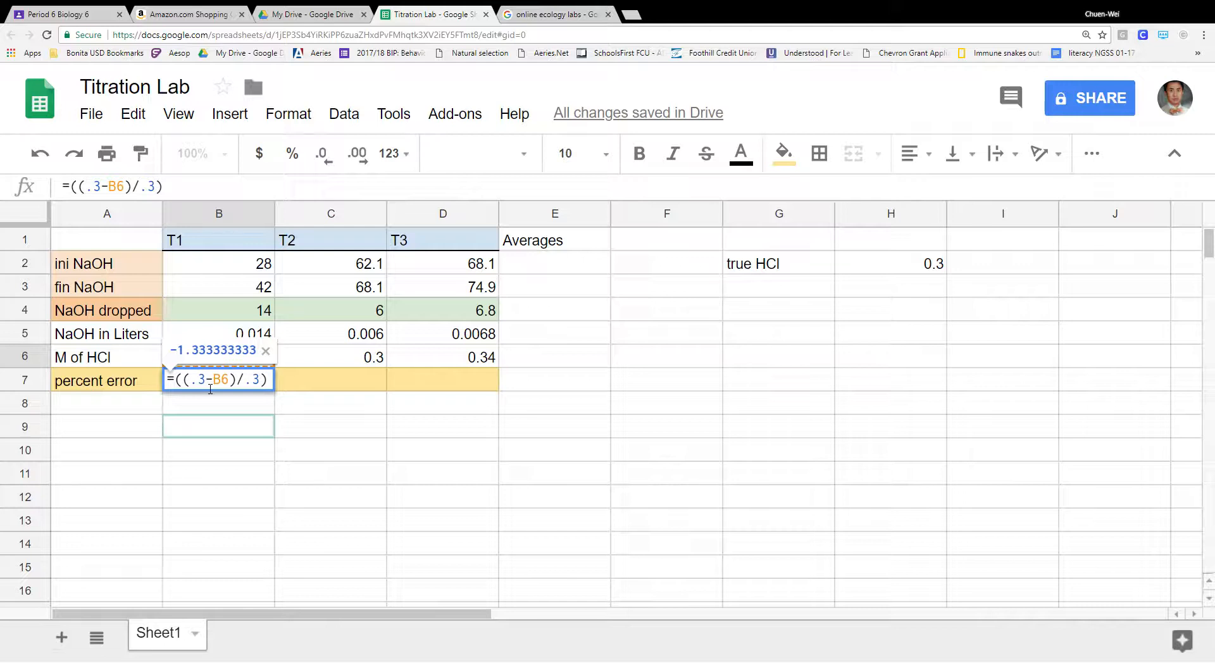
{"action": "type", "text": "abs"}
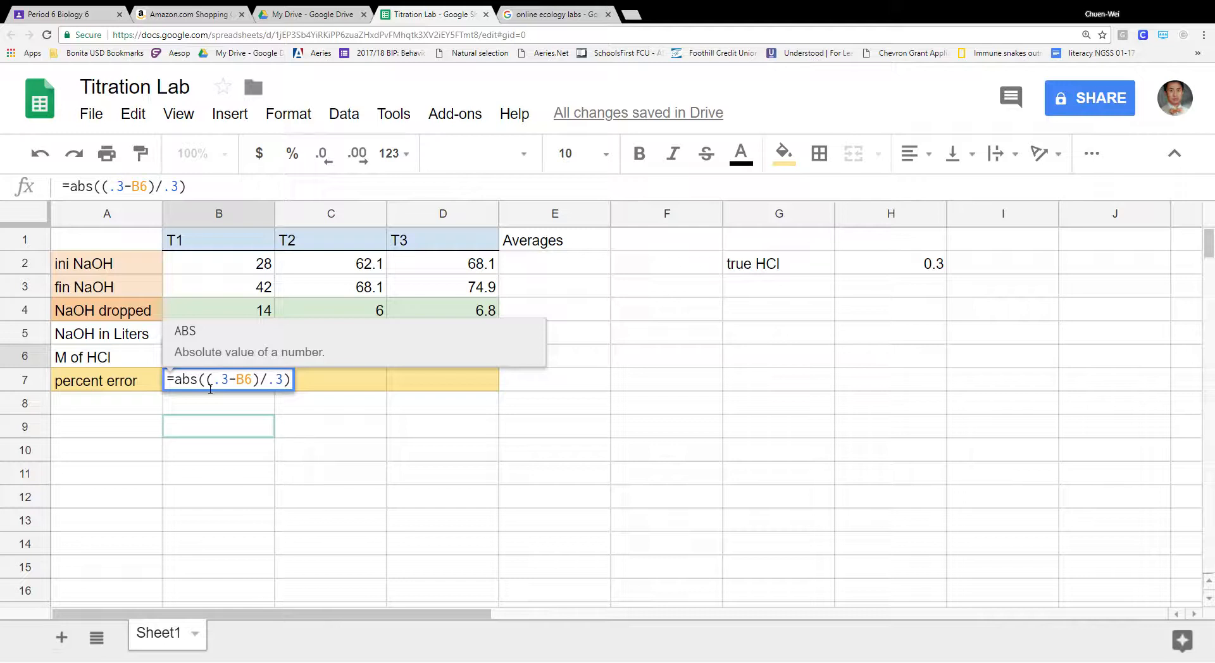
{"action": "key", "text": "Tab"}
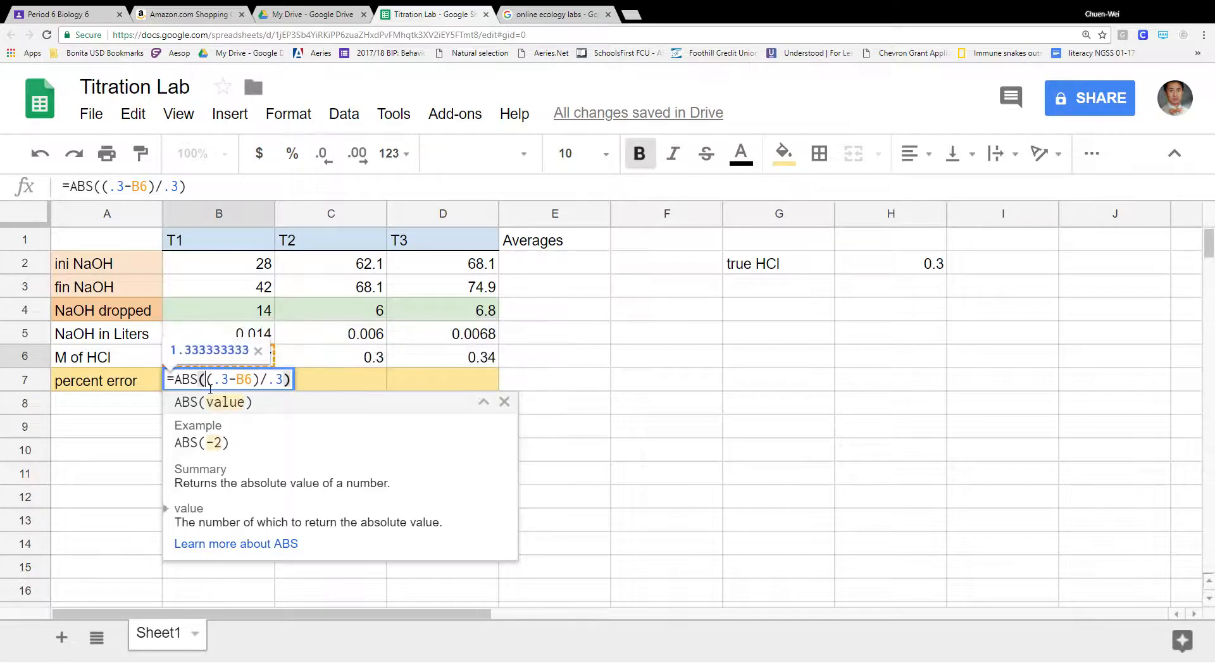
{"action": "key", "text": "Return"}
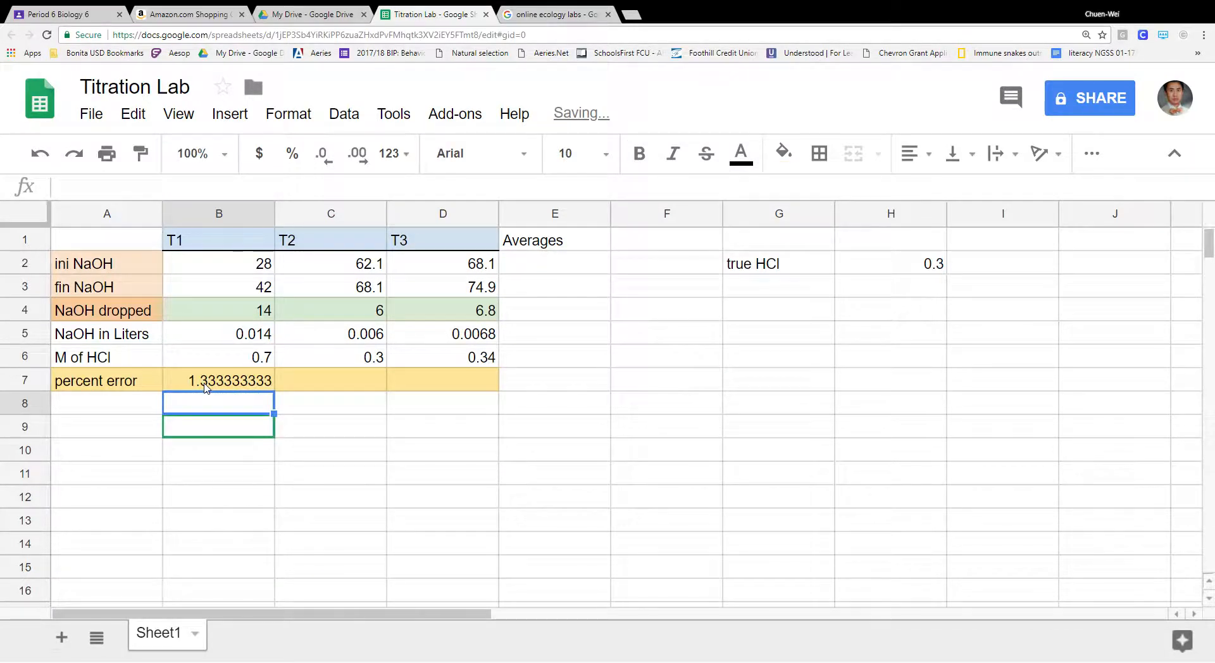
- Wrap the formula and add *100 so B7 reads =(ABS((0.3-B6)/0.3))*100, giving 133.3333333
{"action": "left_click", "coordinate": [213, 387]}
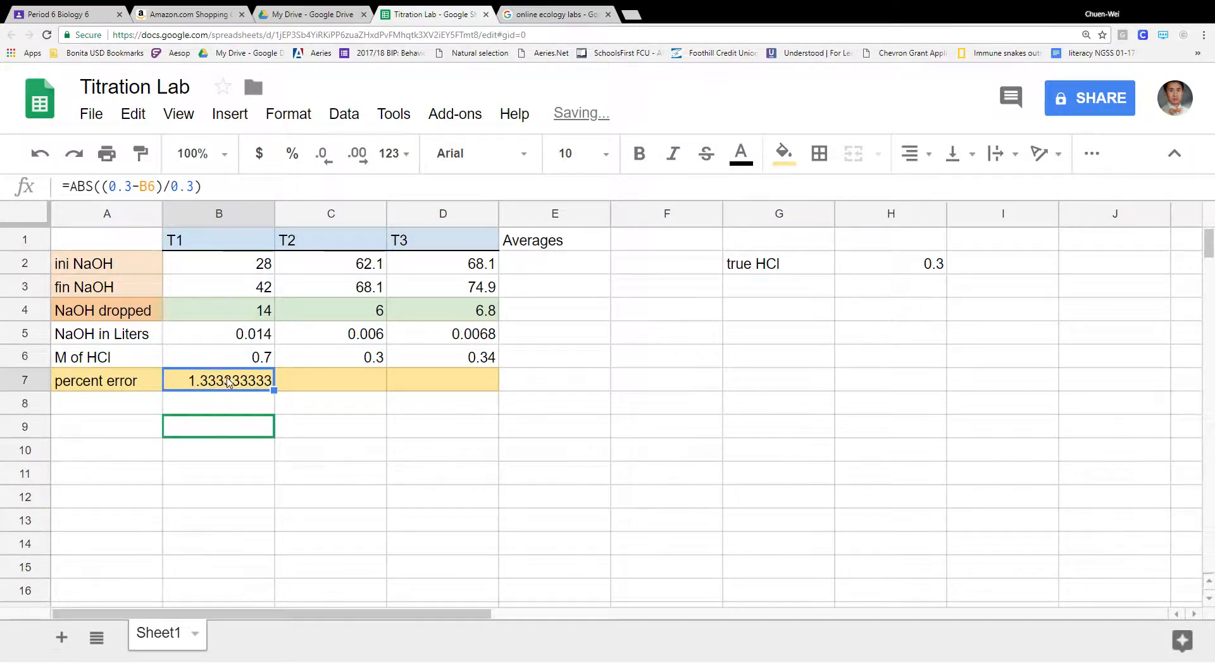
{"action": "left_click", "coordinate": [223, 194]}
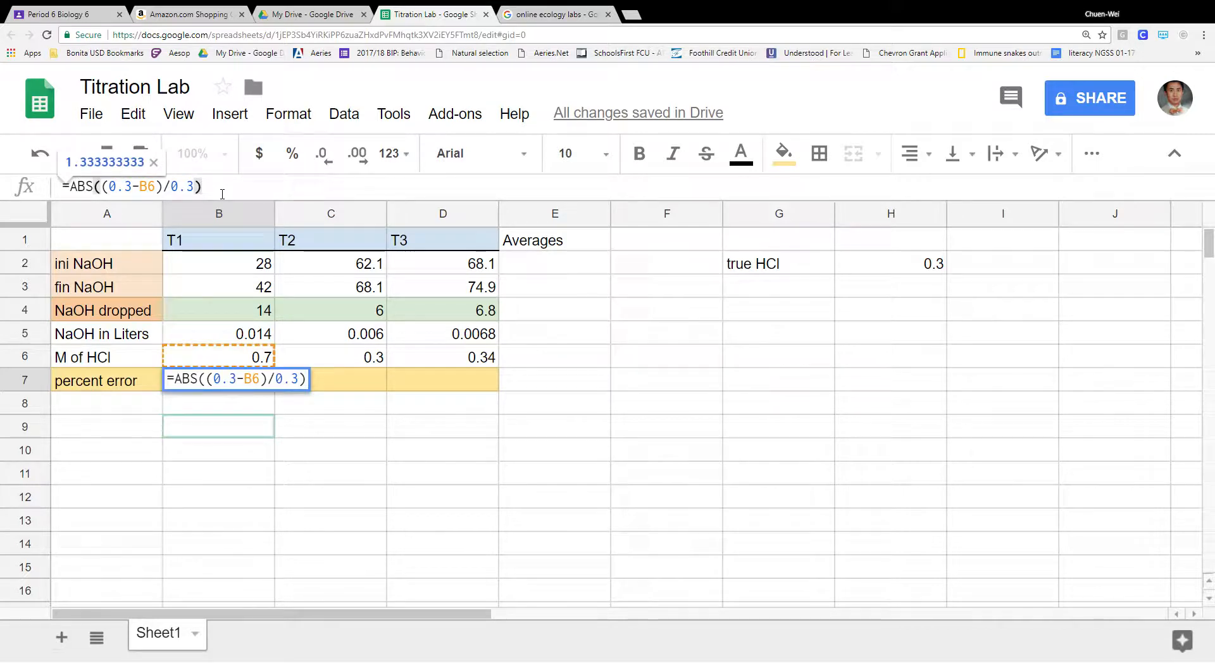
{"action": "type", "text": ")"}
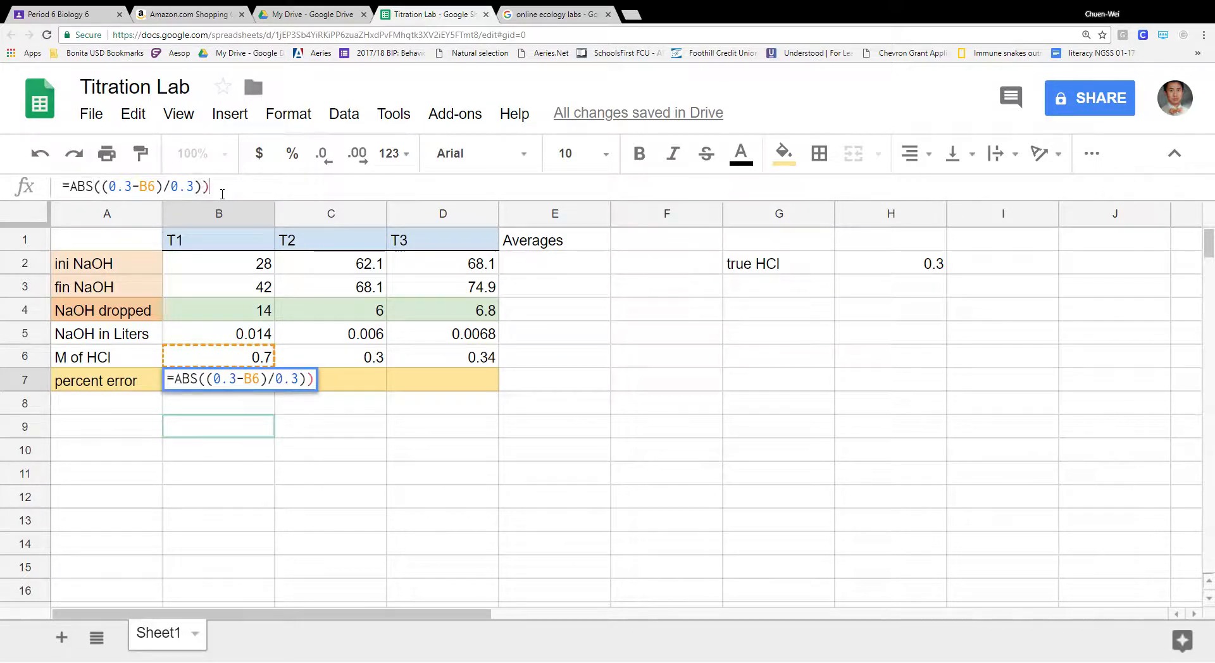
{"action": "left_click", "coordinate": [73, 191]}
{"action": "type", "text": "("}
{"action": "left_click", "coordinate": [224, 187]}
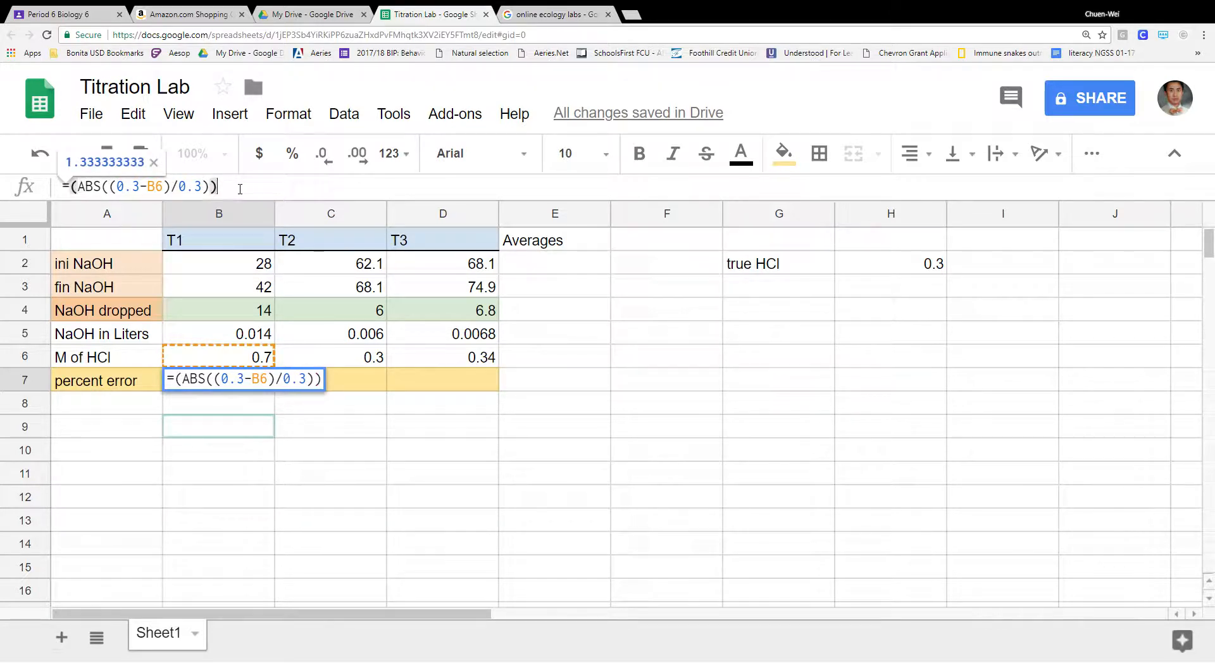
{"action": "type", "text": "*100"}
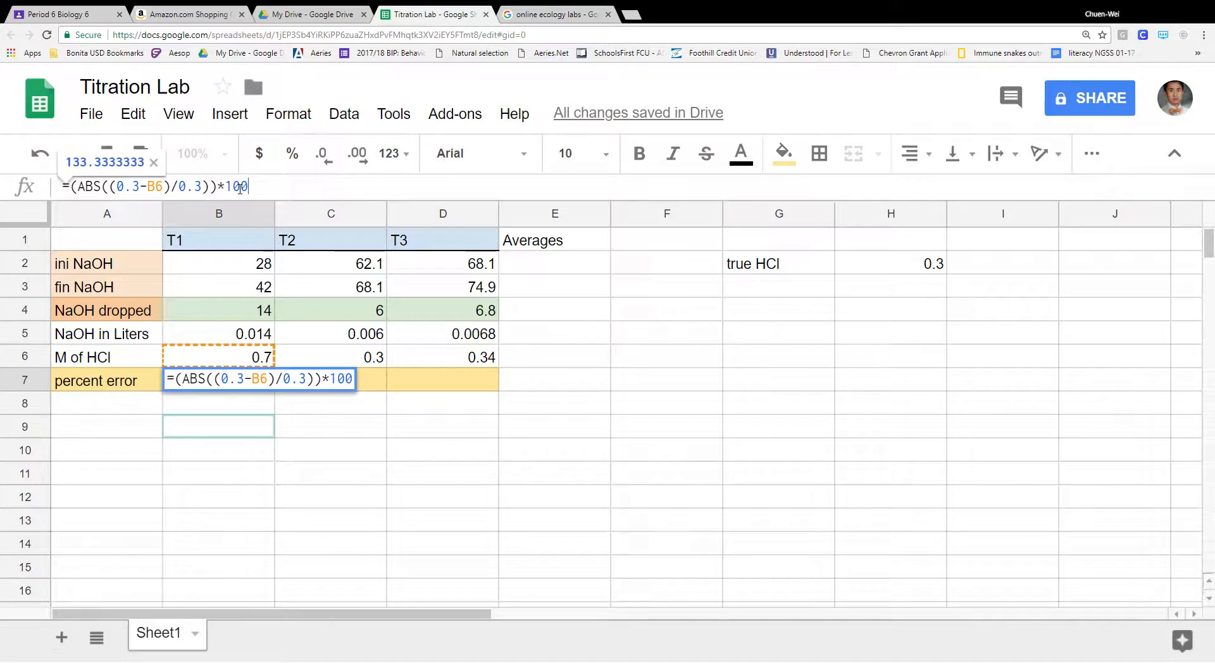
{"action": "key", "text": "Return"}
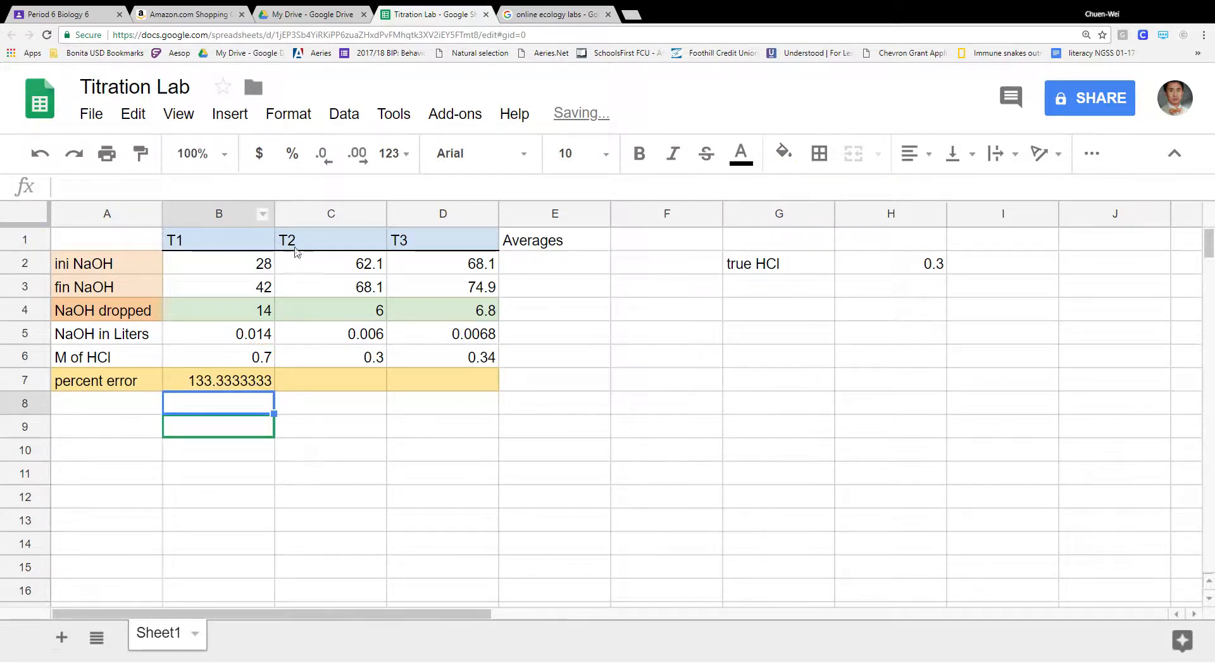
{"action": "left_click", "coordinate": [267, 379]}
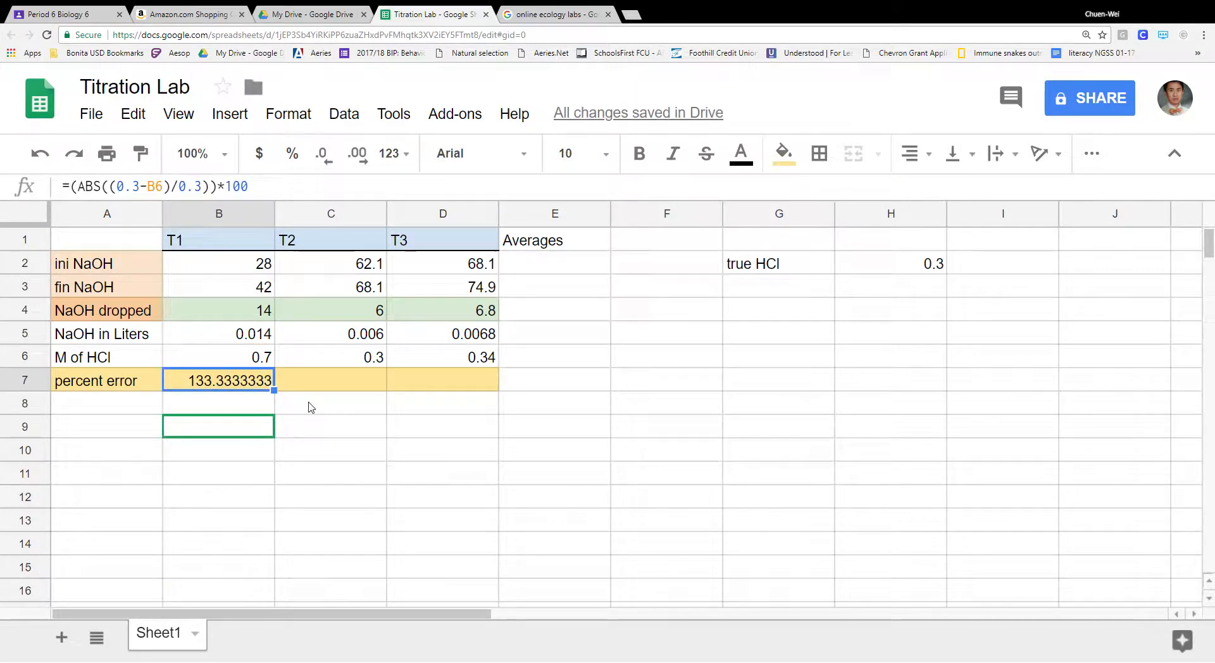
{"action": "left_click", "coordinate": [282, 408]}
{"action": "left_click", "coordinate": [261, 383]}
{"action": "left_click_drag", "start_coordinate": [288, 401], "coordinate": [500, 400]}
{"action": "left_click", "coordinate": [557, 405]}
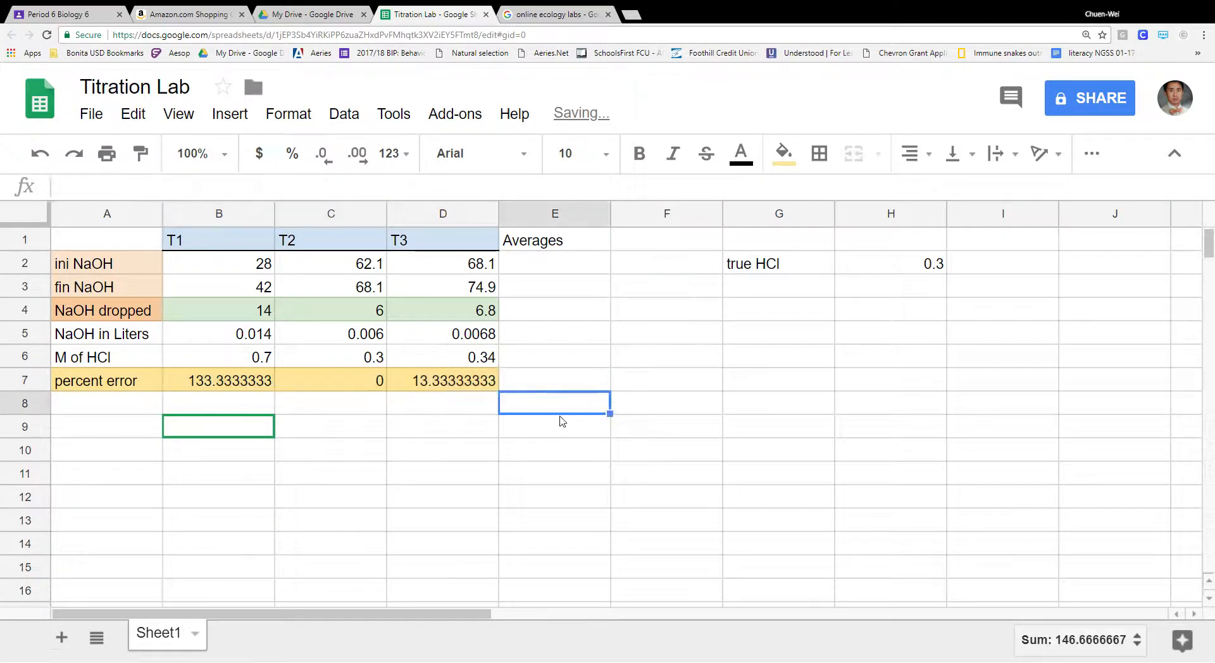
{"action": "left_click", "coordinate": [362, 385]}
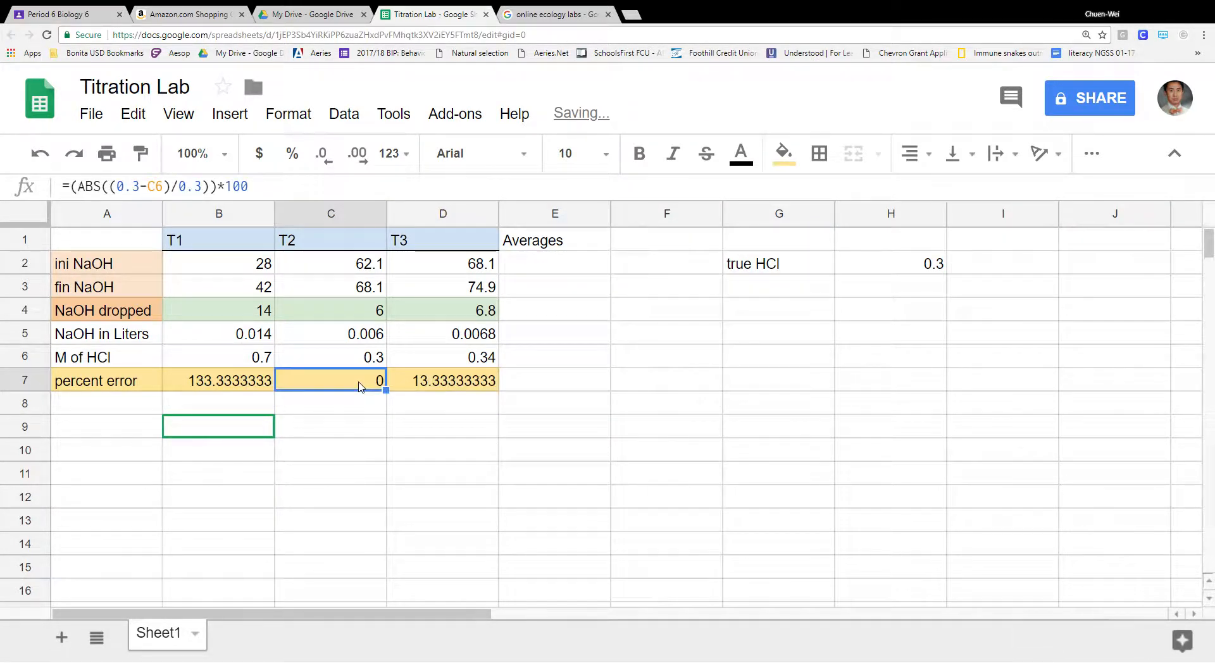
{"action": "left_click", "coordinate": [453, 384]}
{"action": "left_click", "coordinate": [458, 424]}
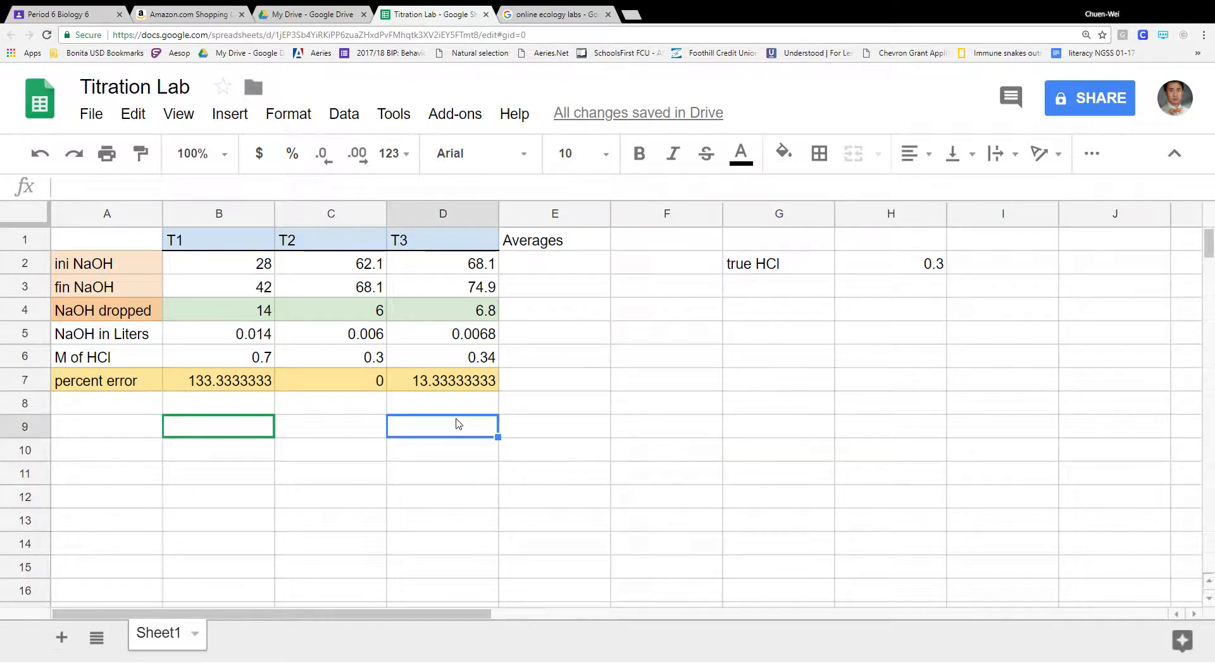
{"action": "left_click", "coordinate": [371, 382]}
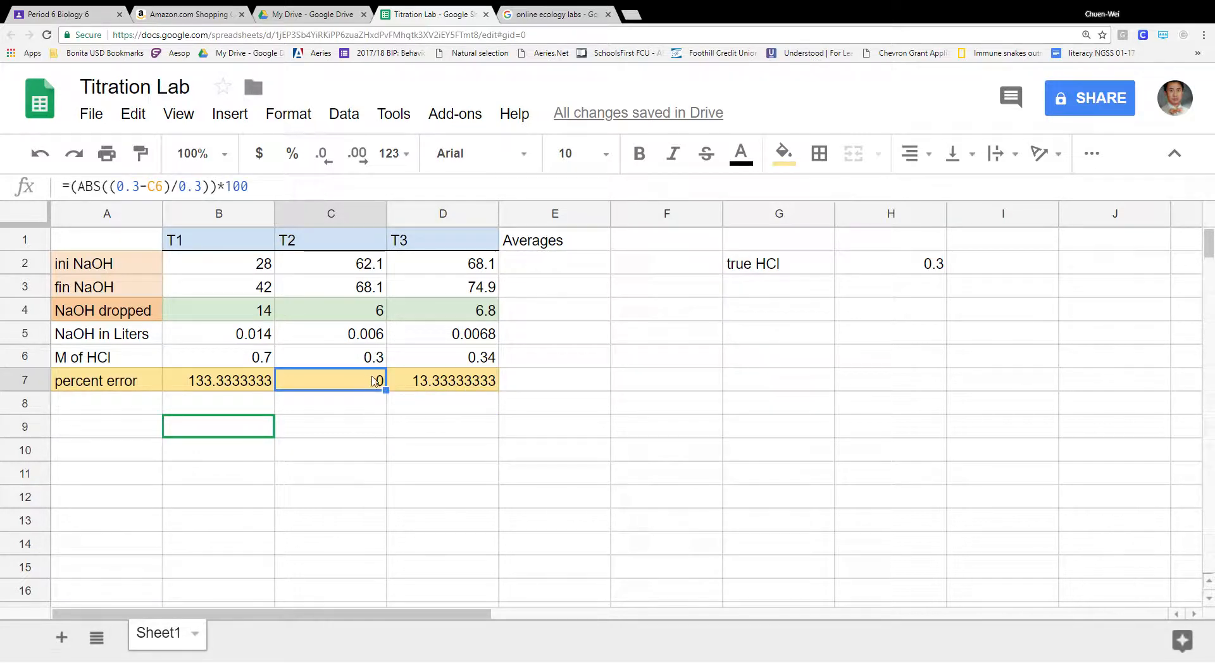
{"action": "left_click", "coordinate": [426, 387]}
{"action": "left_click", "coordinate": [339, 386]}
{"action": "left_click", "coordinate": [236, 382]}
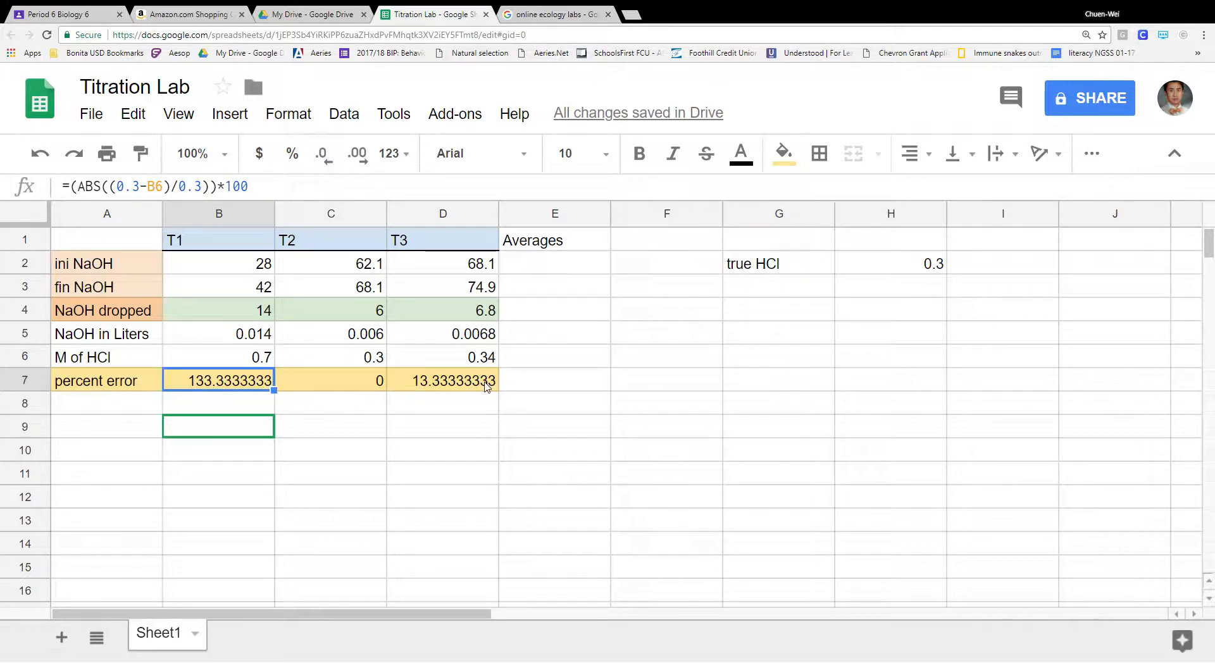
{"action": "left_click", "coordinate": [572, 269]}
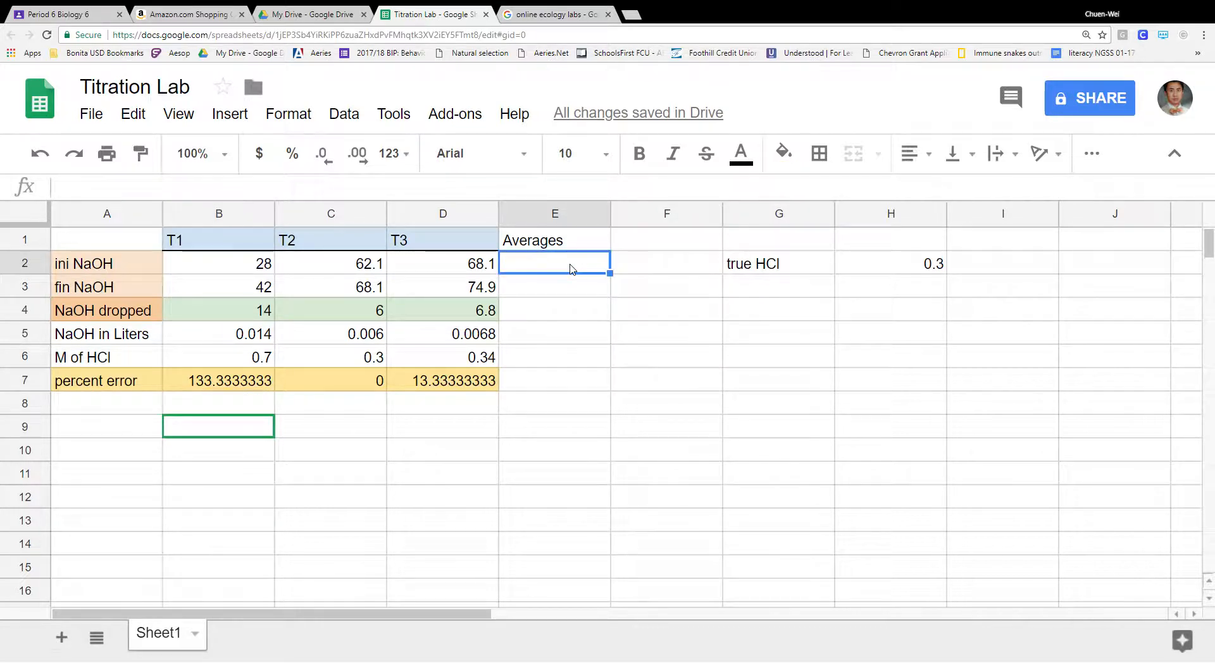
- Enter =AVERAGE(B2:D2) in E2 to average the three trials
{"action": "type", "text": "="}
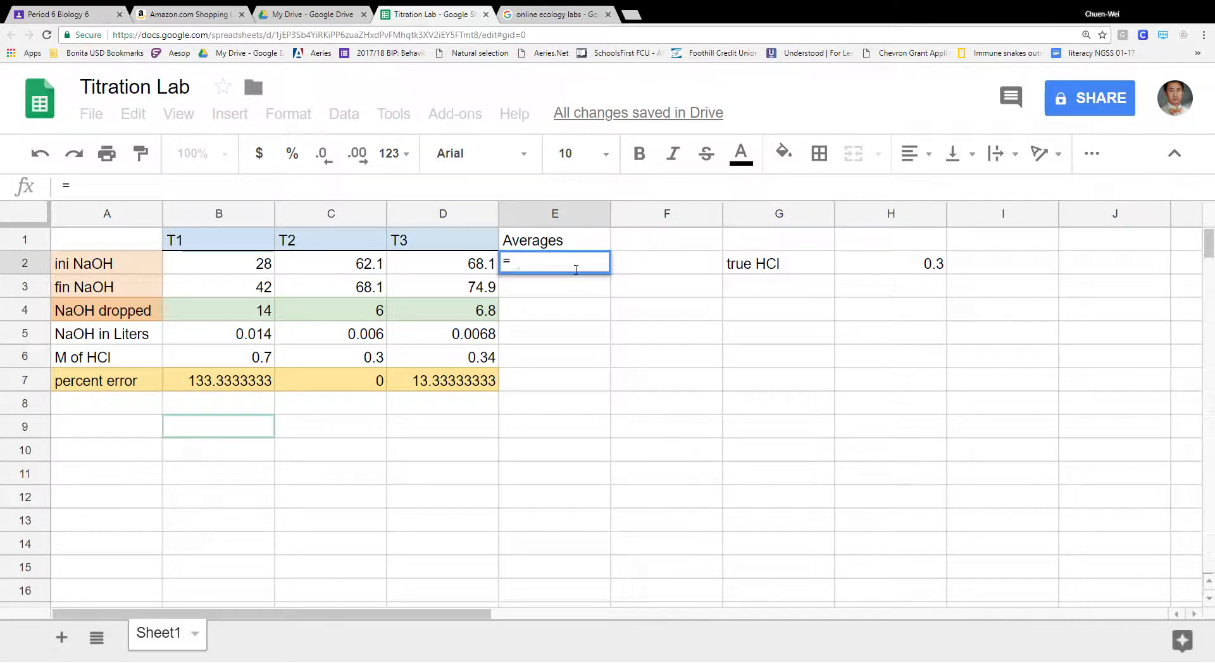
{"action": "type", "text": "av"}
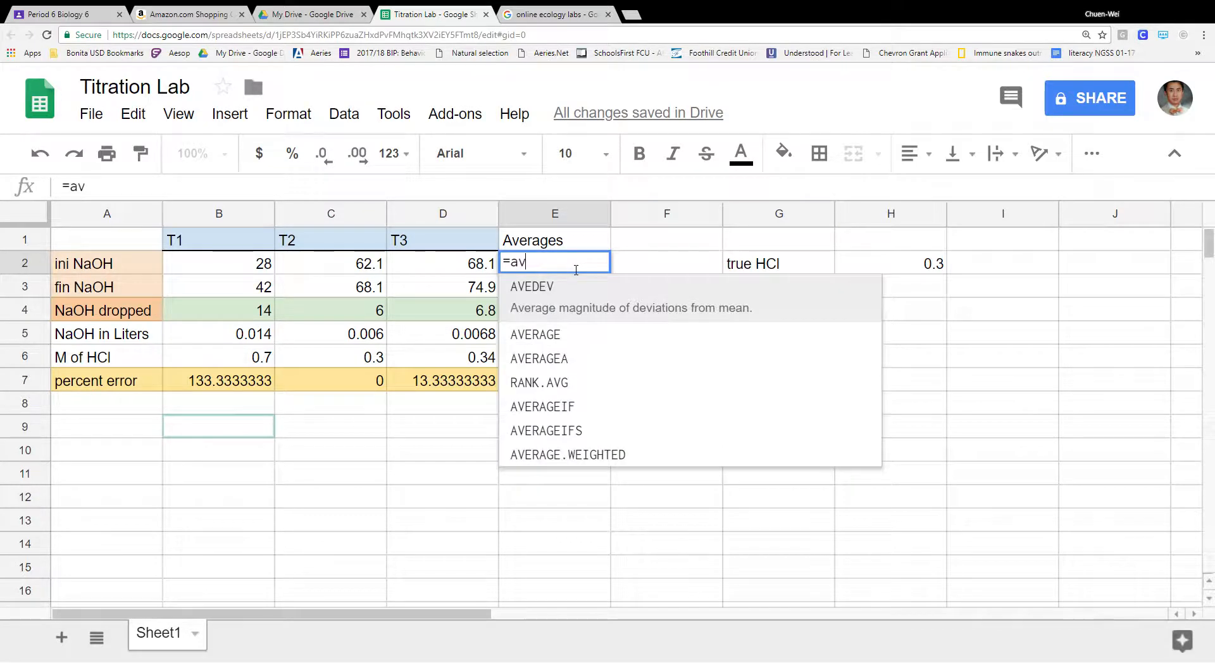
{"action": "left_click", "coordinate": [595, 338]}
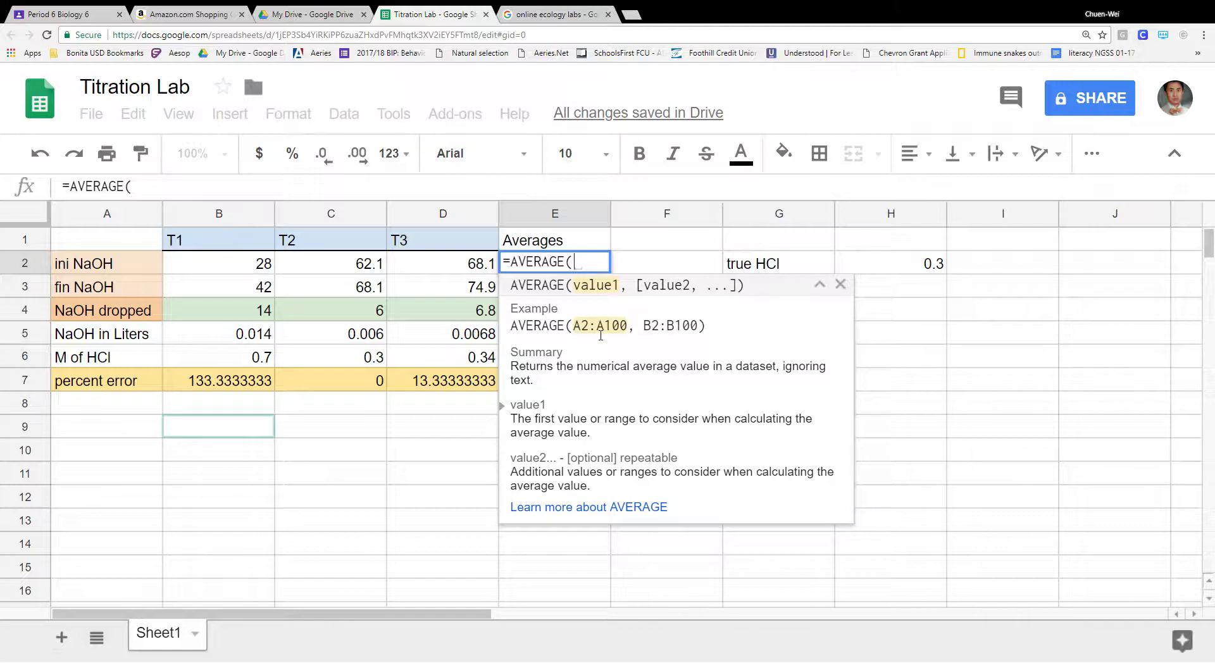
{"action": "left_click_drag", "start_coordinate": [484, 269], "coordinate": [246, 269]}
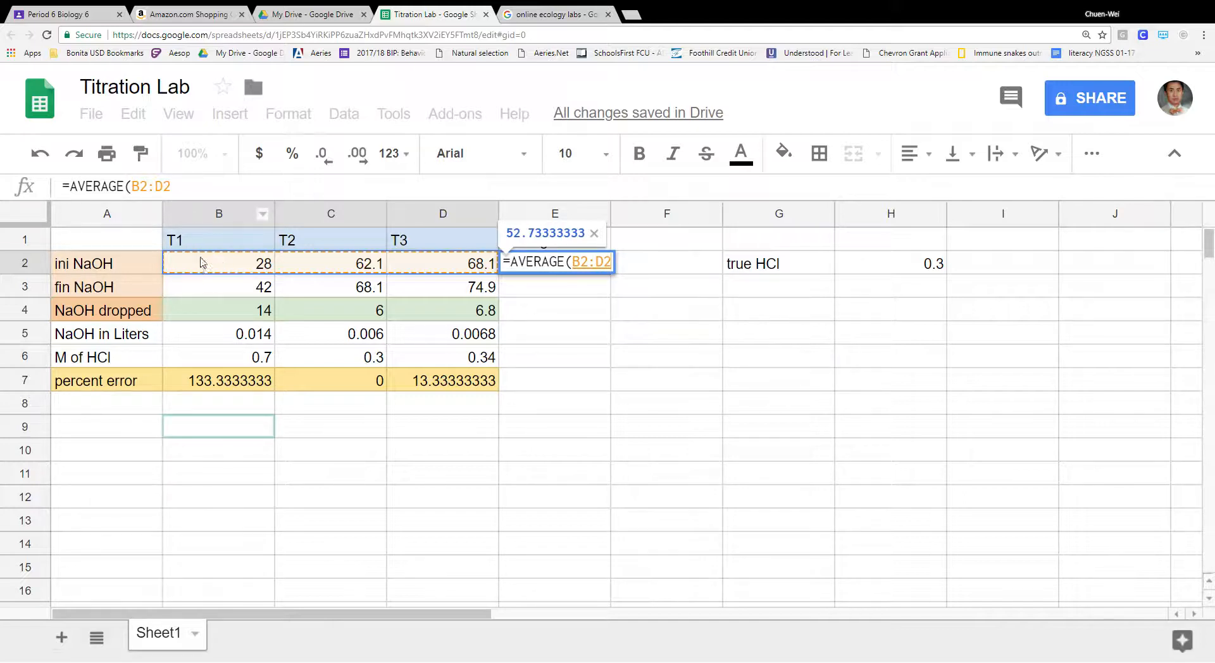
{"action": "left_click", "coordinate": [242, 191]}
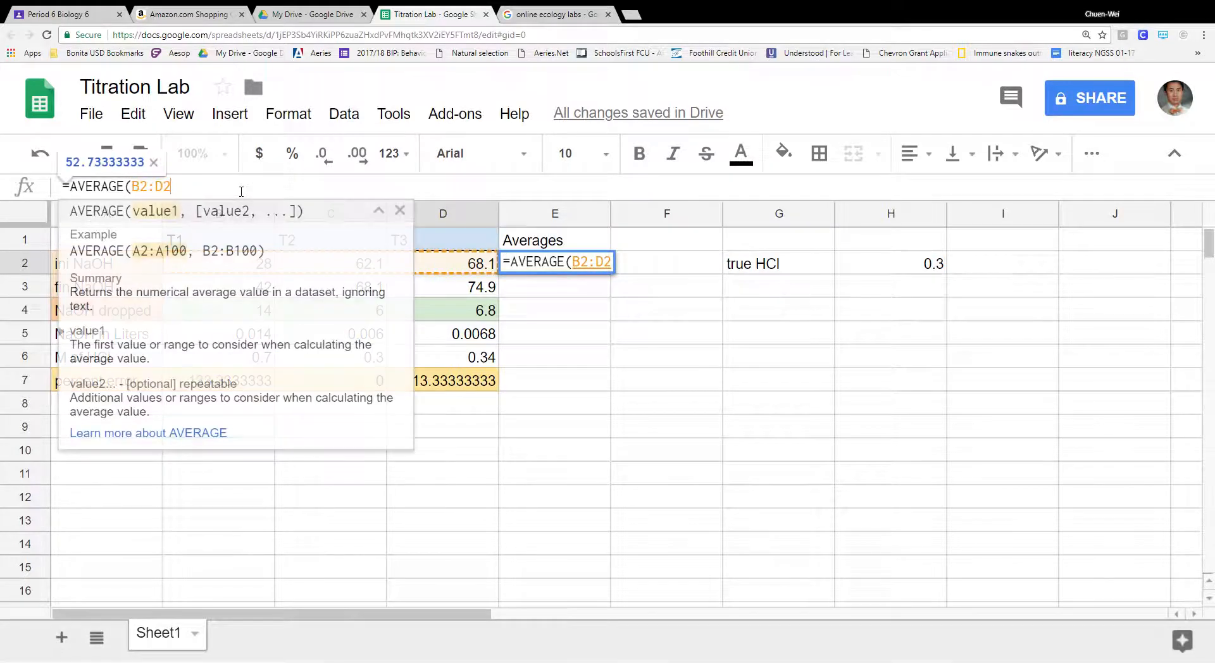
{"action": "type", "text": ")"}
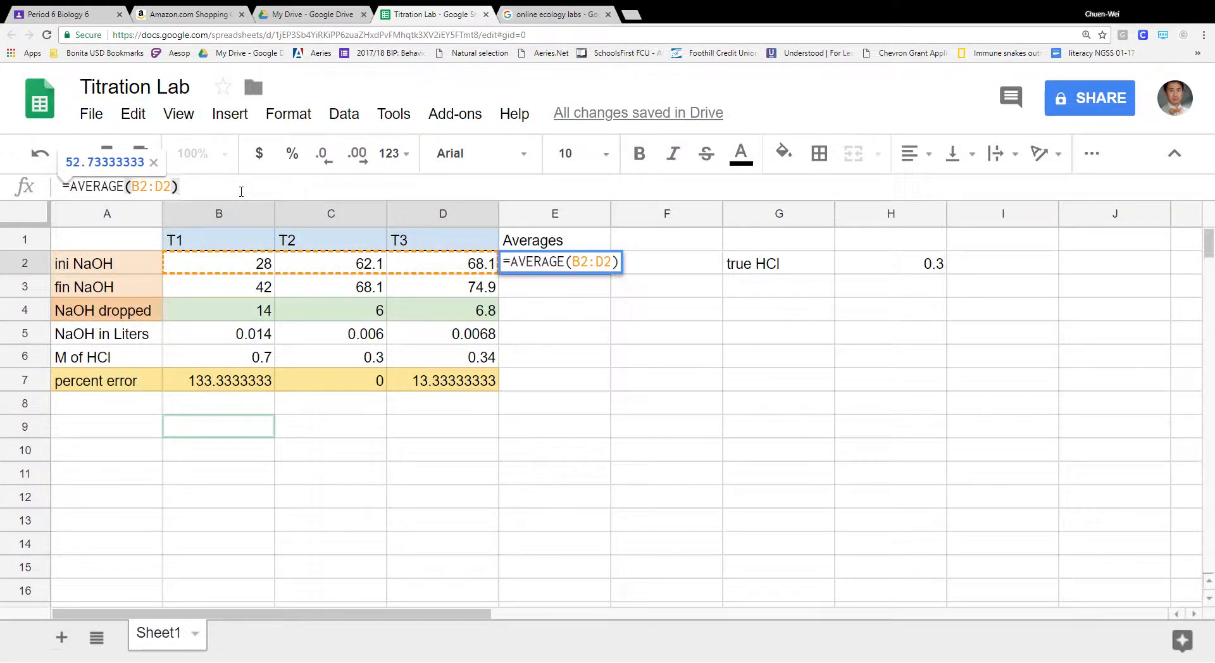
{"action": "key", "text": "Return"}
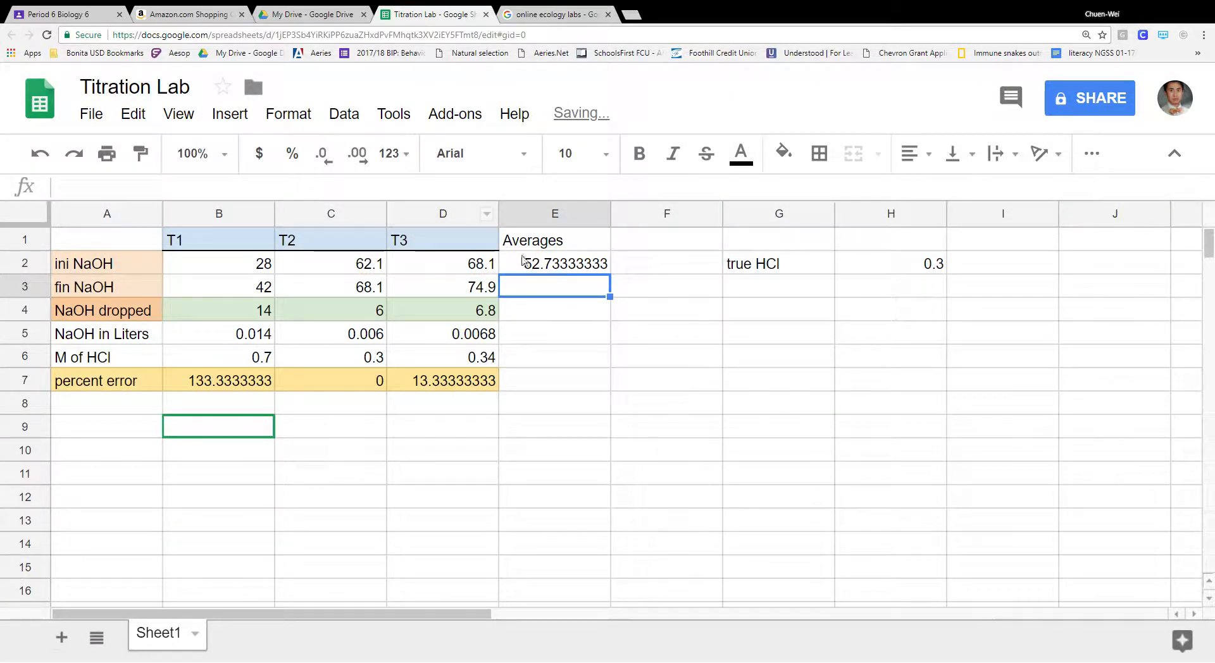
- Copy the average formula down to E7, then clear the ini and fin NaOH averages in E2:E3
{"action": "left_click", "coordinate": [563, 266]}
{"action": "left_click_drag", "start_coordinate": [610, 273], "coordinate": [608, 395]}
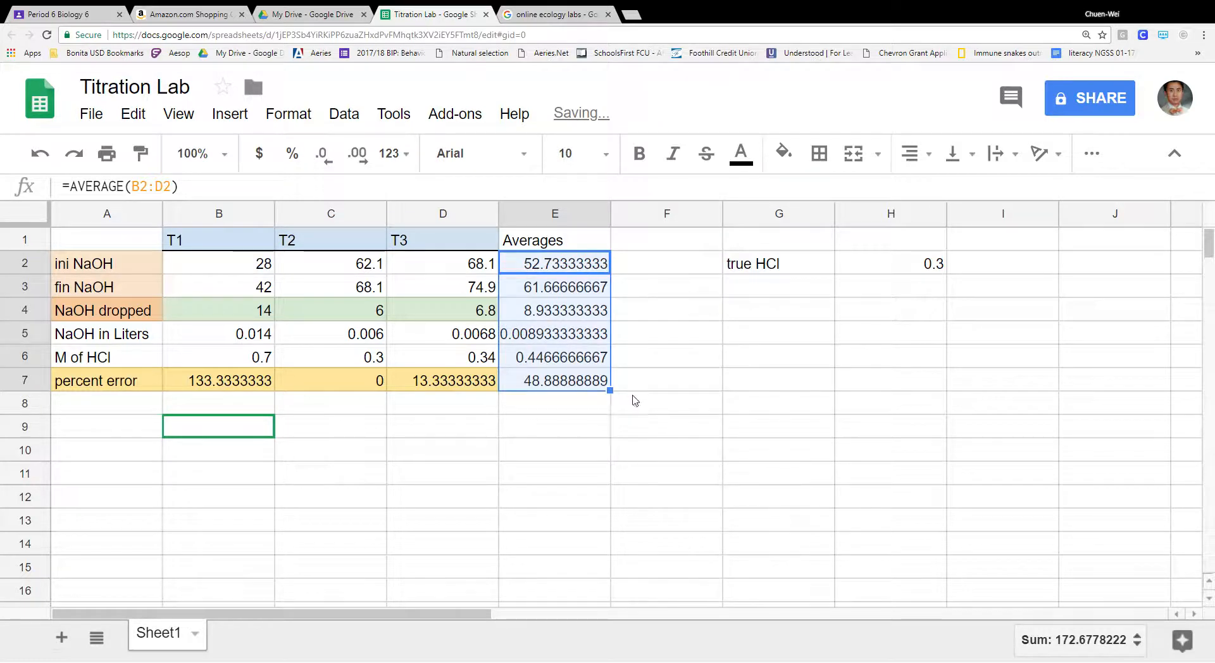
{"action": "left_click", "coordinate": [674, 310]}
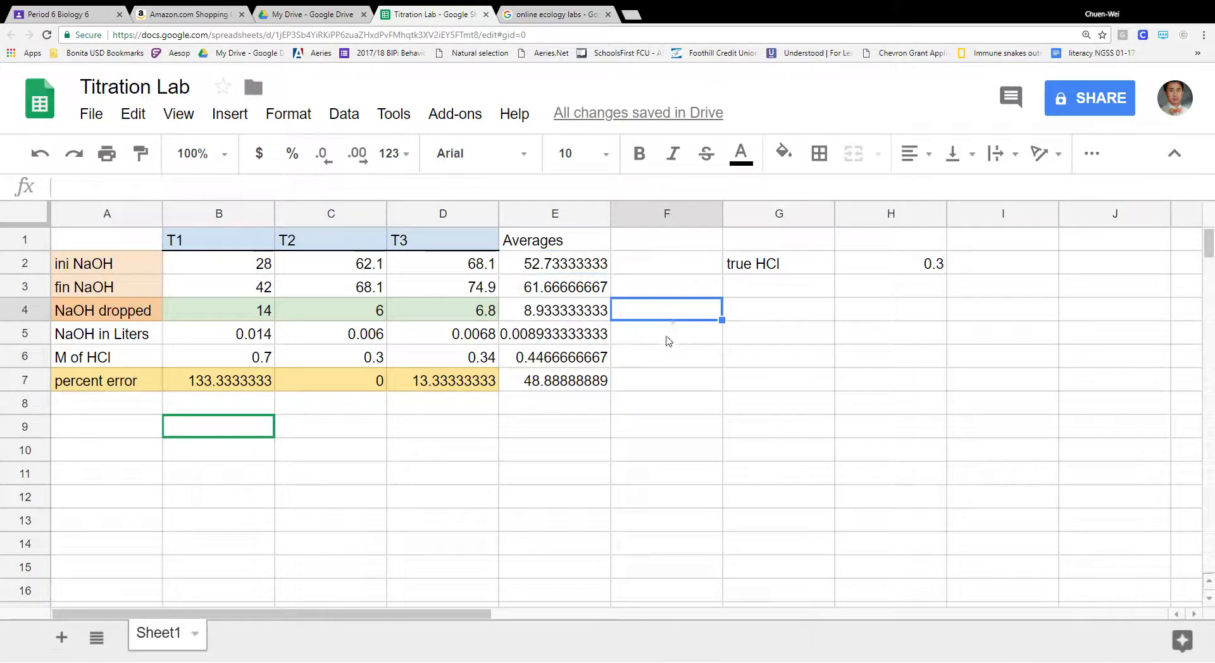
{"action": "left_click", "coordinate": [583, 266]}
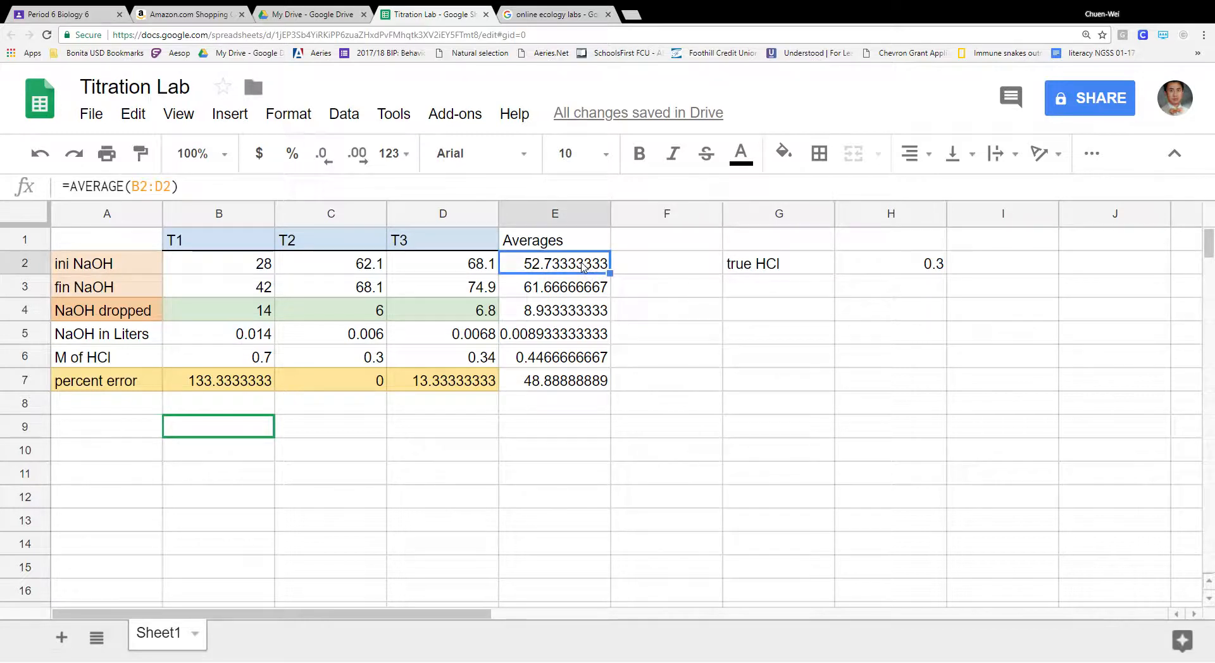
{"action": "left_click", "coordinate": [595, 290], "text": "shift"}
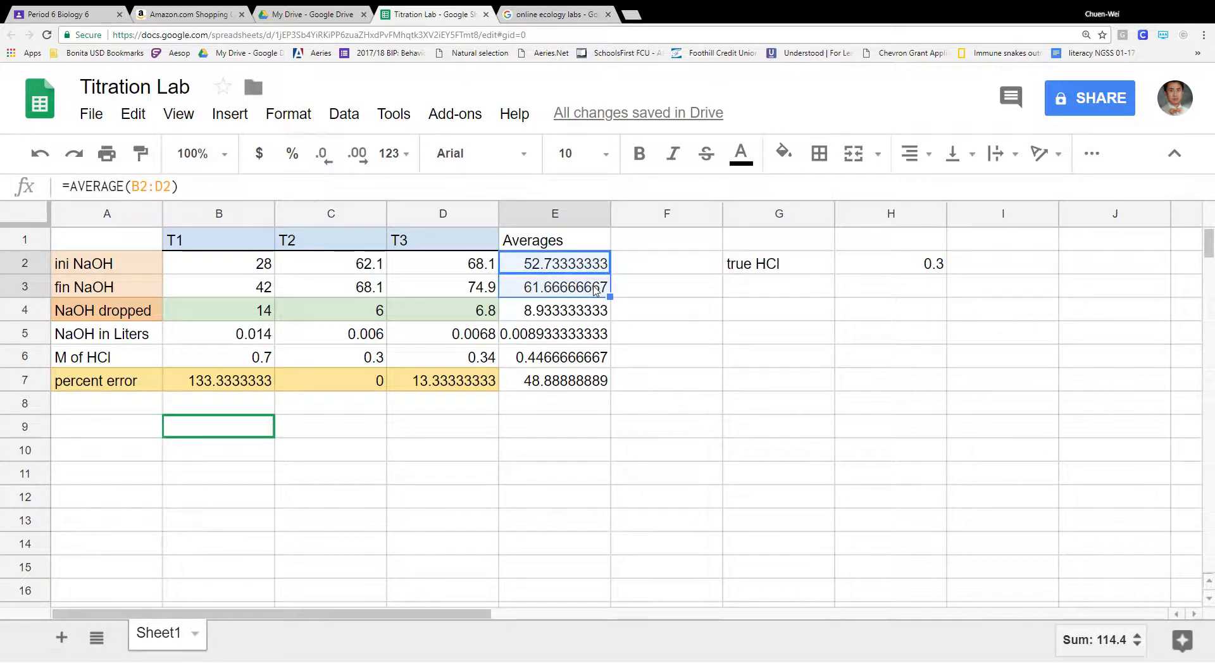
{"action": "key", "text": "Delete"}
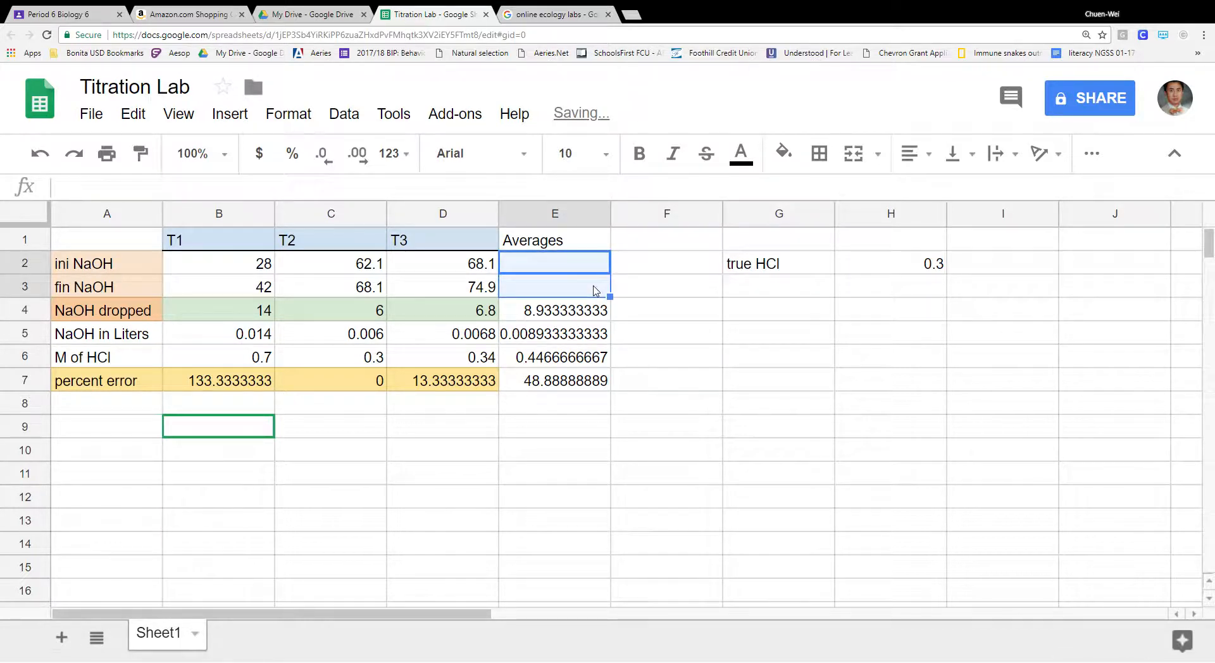
- Hide rows 5–6 (NaOH in Liters, M of HCl), then check the E4 and E7 averages
{"action": "left_click", "coordinate": [544, 340]}
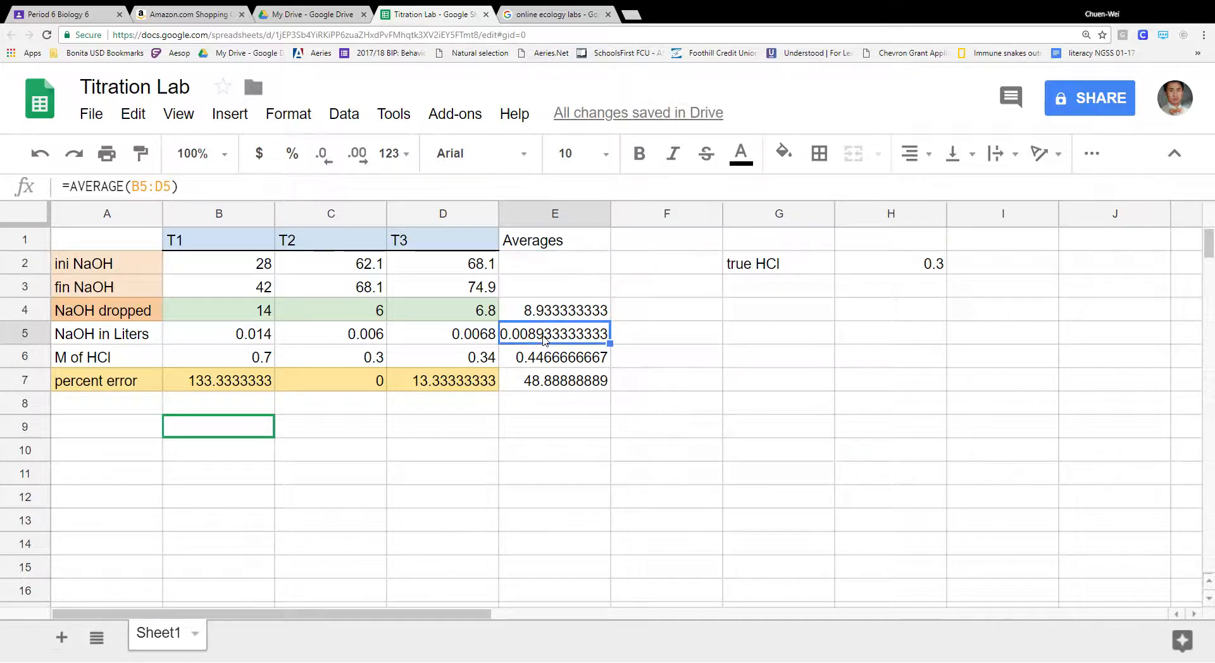
{"action": "left_click", "coordinate": [33, 341]}
{"action": "left_click", "coordinate": [37, 366], "text": "shift"}
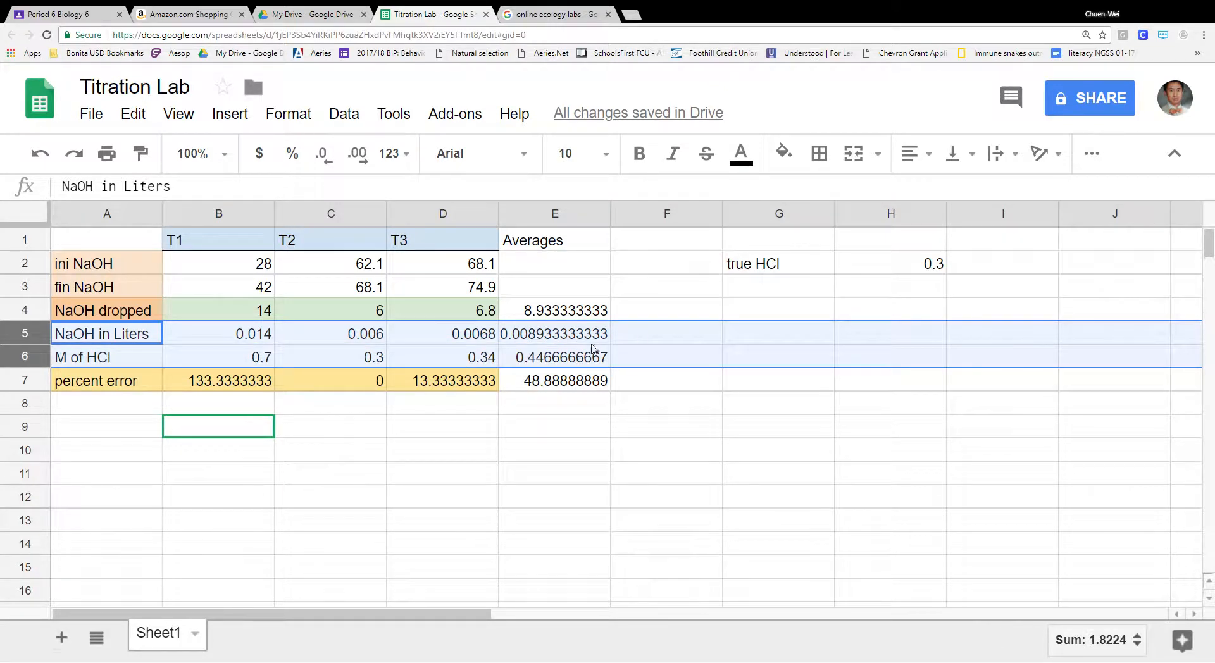
{"action": "right_click", "coordinate": [45, 345]}
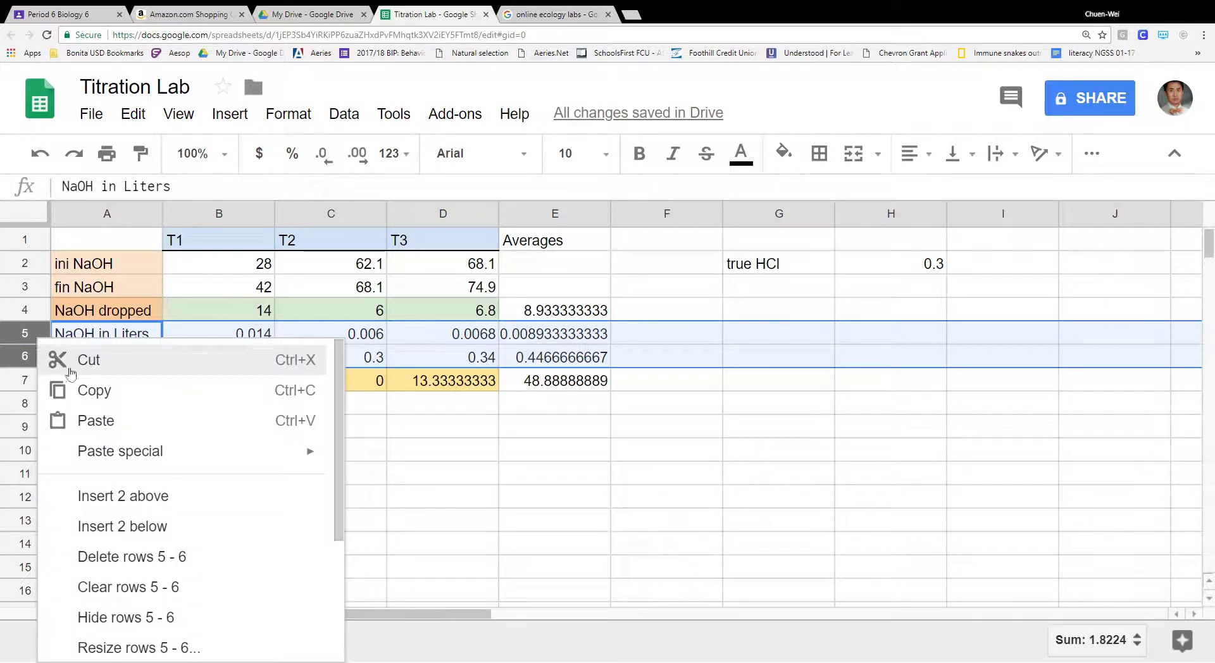
{"action": "left_click", "coordinate": [245, 619]}
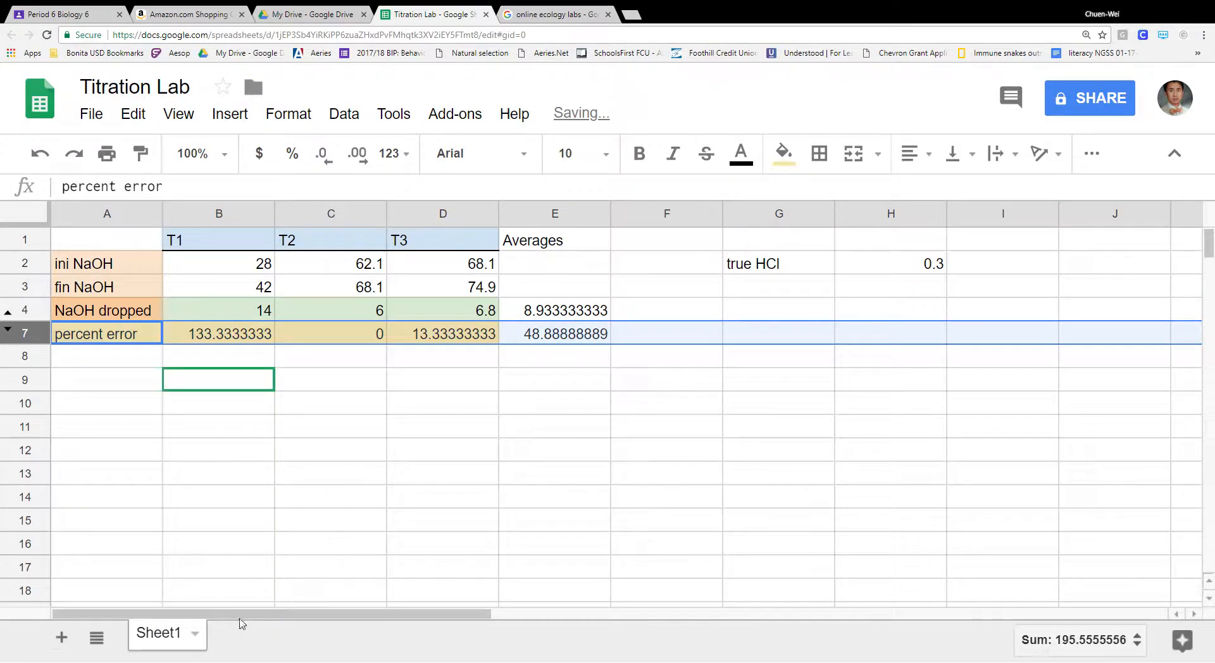
{"action": "left_click", "coordinate": [505, 412]}
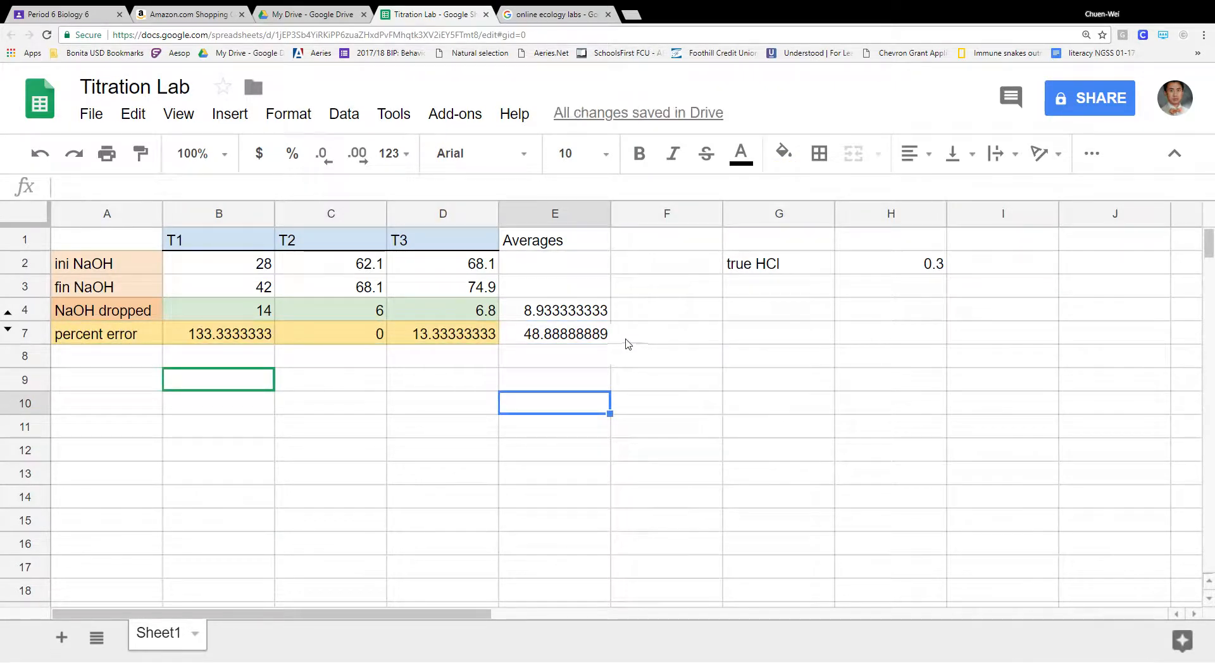
{"action": "left_click", "coordinate": [595, 335]}
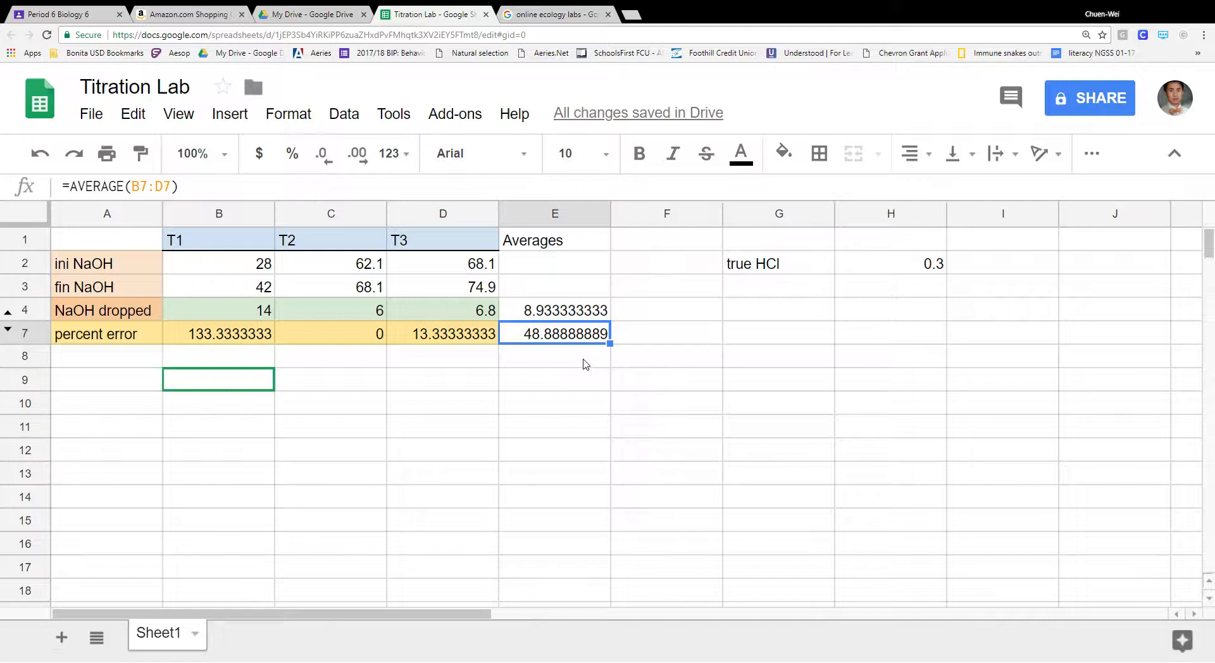
{"action": "left_click", "coordinate": [589, 316]}
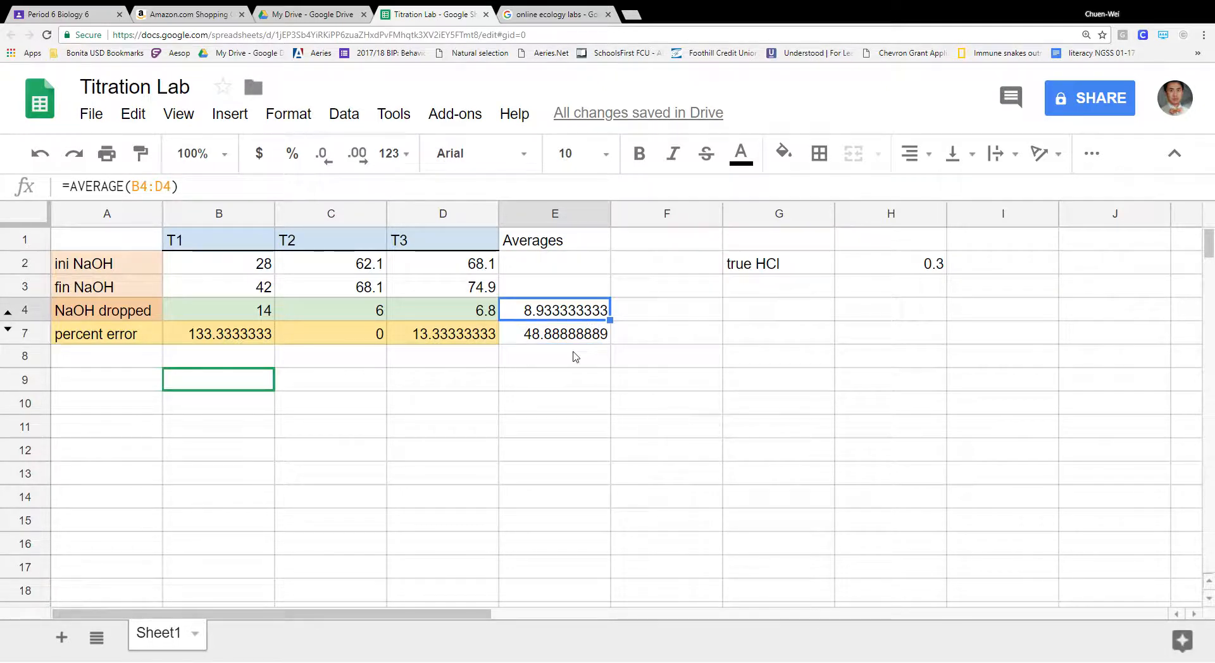
- Fill the Averages heading in E1 and the two averages (8.933333333, 48.88888889) with yellow
{"action": "left_click", "coordinate": [578, 241]}
{"action": "left_click", "coordinate": [790, 163]}
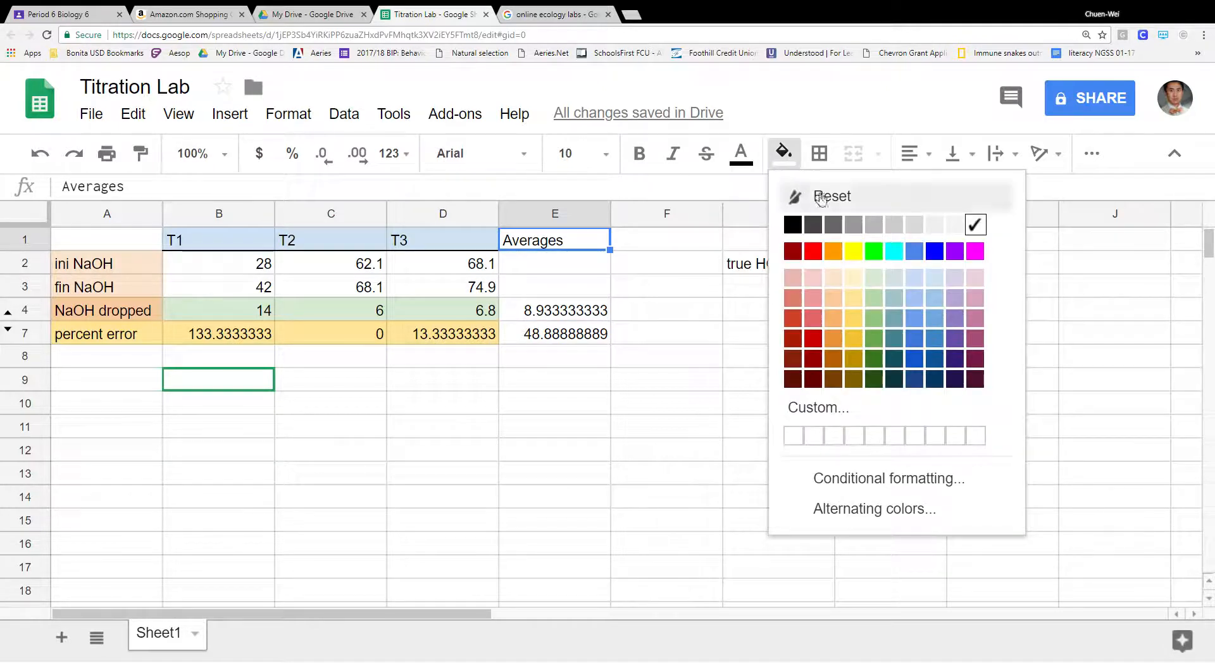
{"action": "left_click", "coordinate": [853, 247]}
{"action": "left_click", "coordinate": [594, 312]}
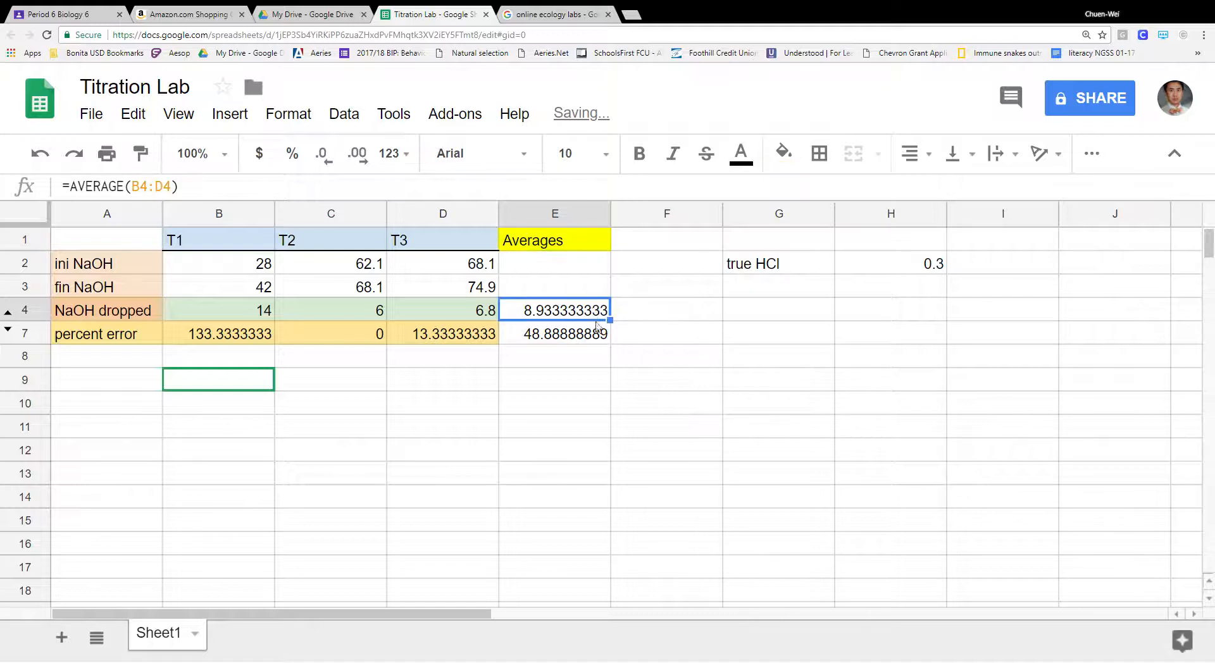
{"action": "left_click", "coordinate": [598, 334], "text": "shift"}
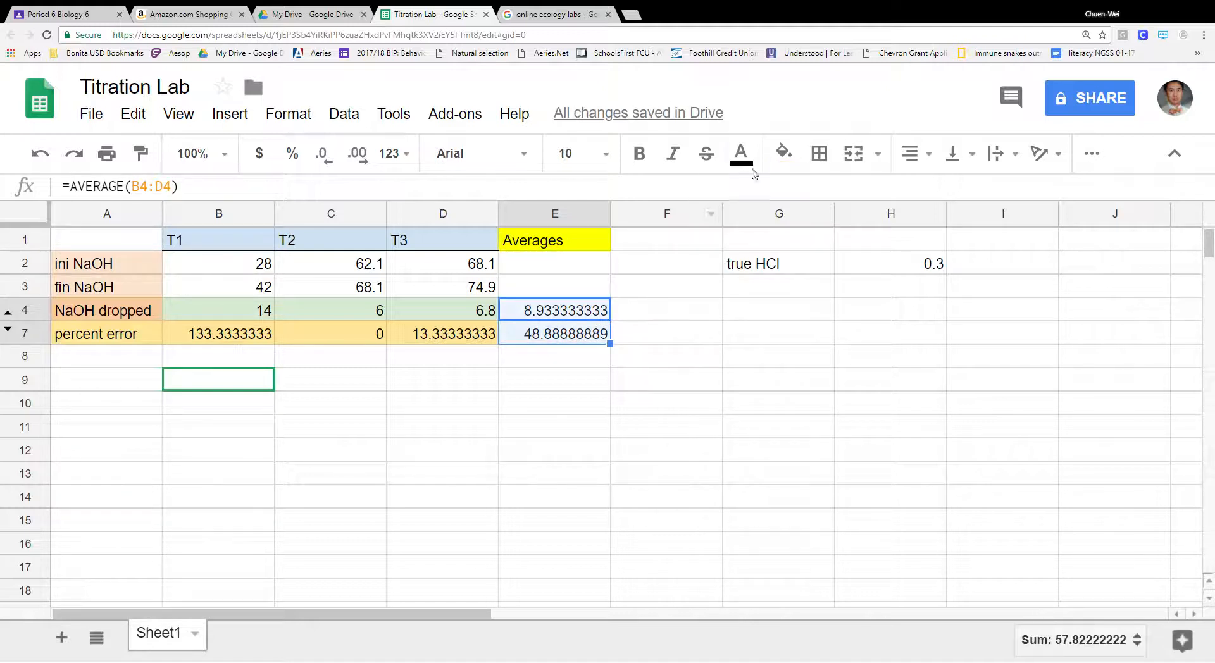
{"action": "left_click", "coordinate": [785, 154]}
{"action": "left_click", "coordinate": [853, 246]}
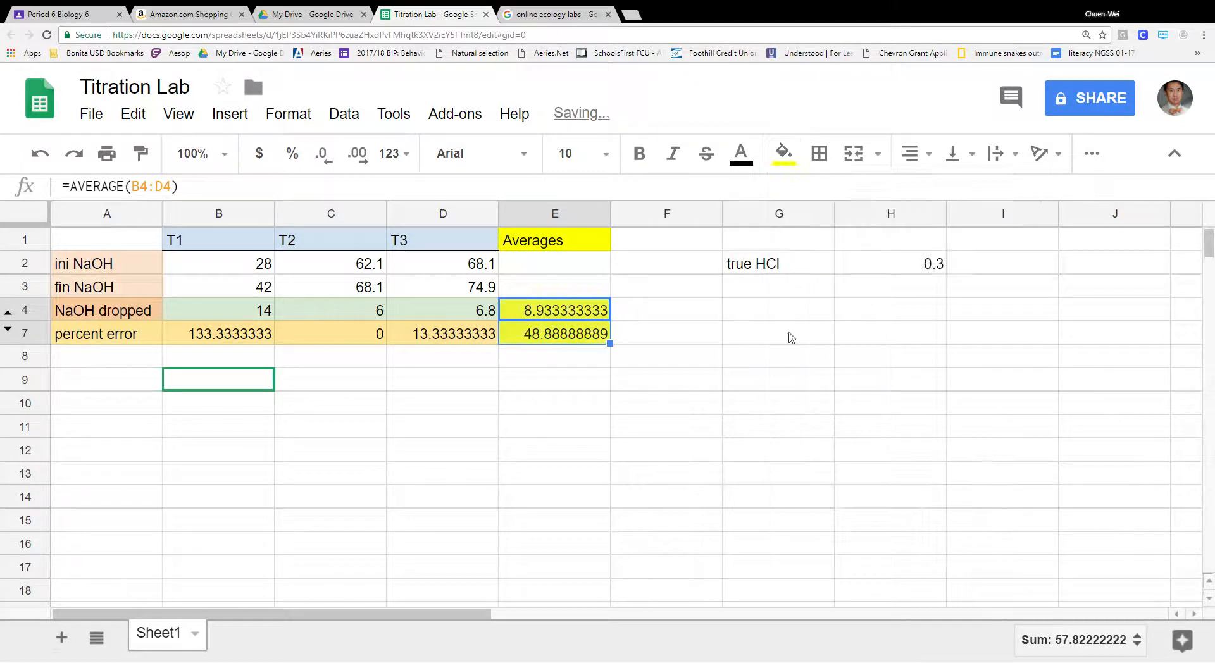
{"action": "left_click", "coordinate": [705, 401]}
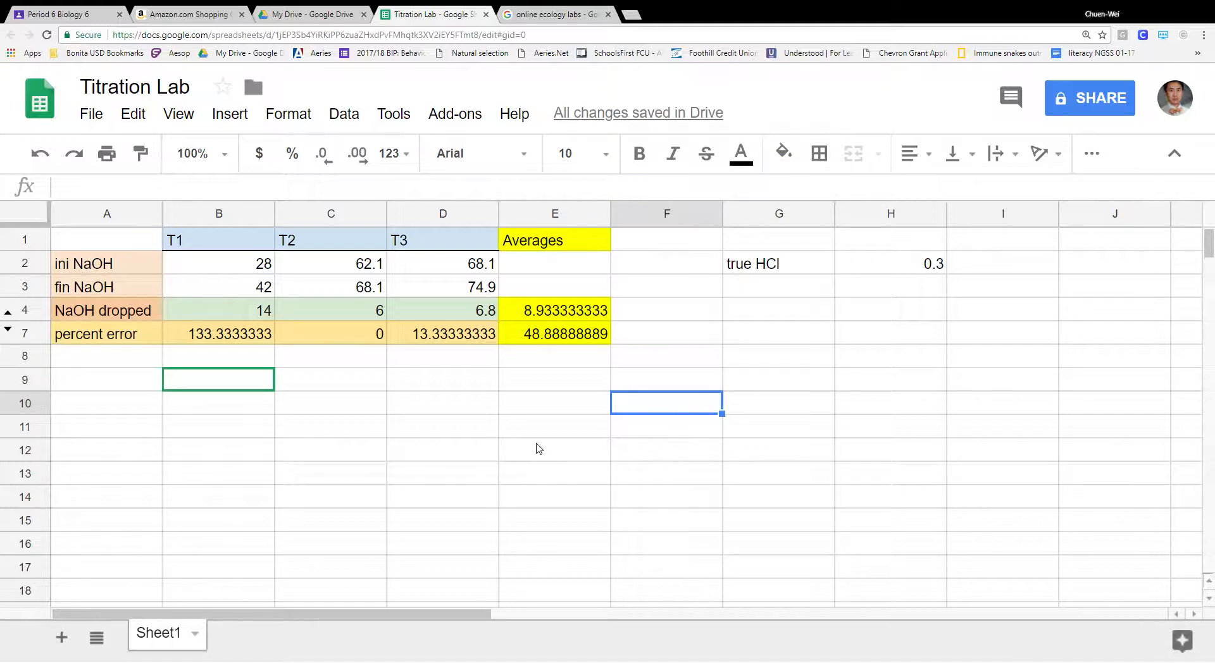
- Copy the whole table A1:E7 to the clipboard
{"action": "left_click", "coordinate": [86, 240]}
{"action": "left_click_drag", "start_coordinate": [157, 285], "coordinate": [564, 342]}
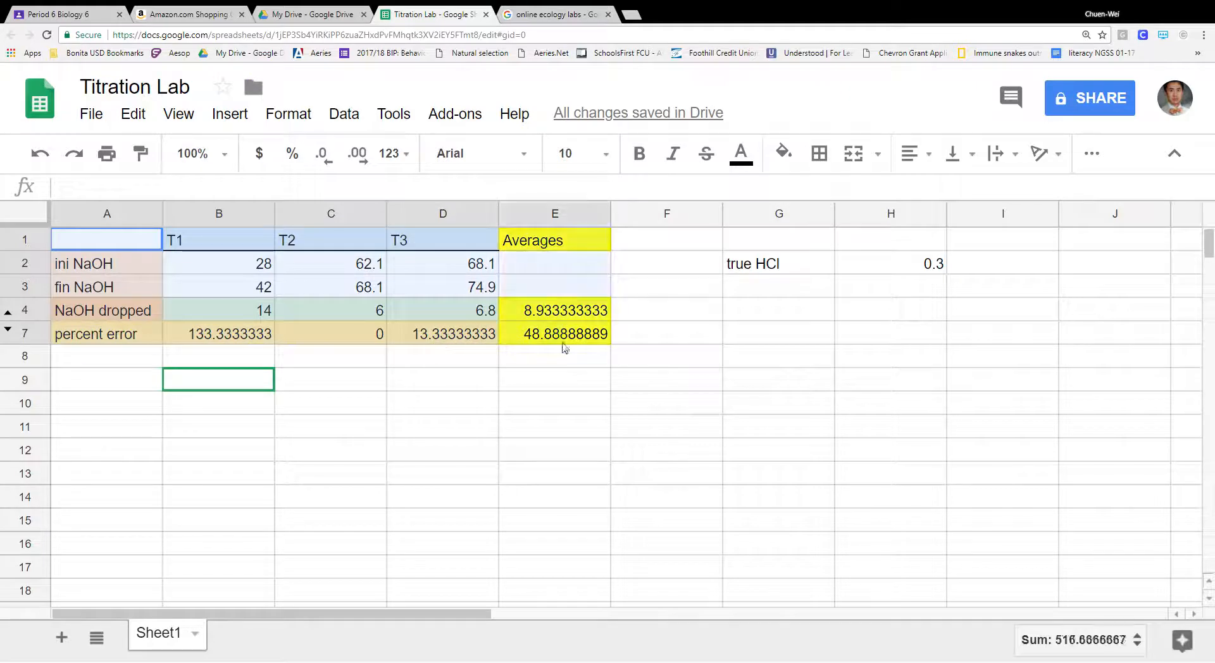
{"action": "right_click", "coordinate": [586, 247]}
{"action": "left_click", "coordinate": [657, 293]}
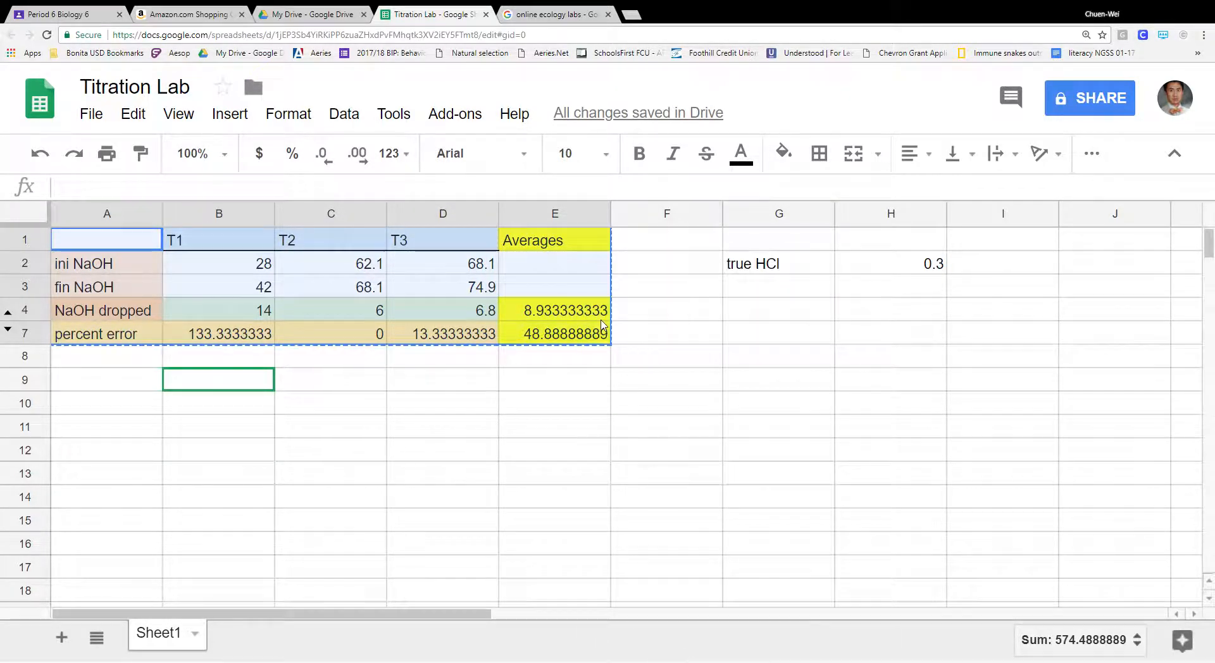